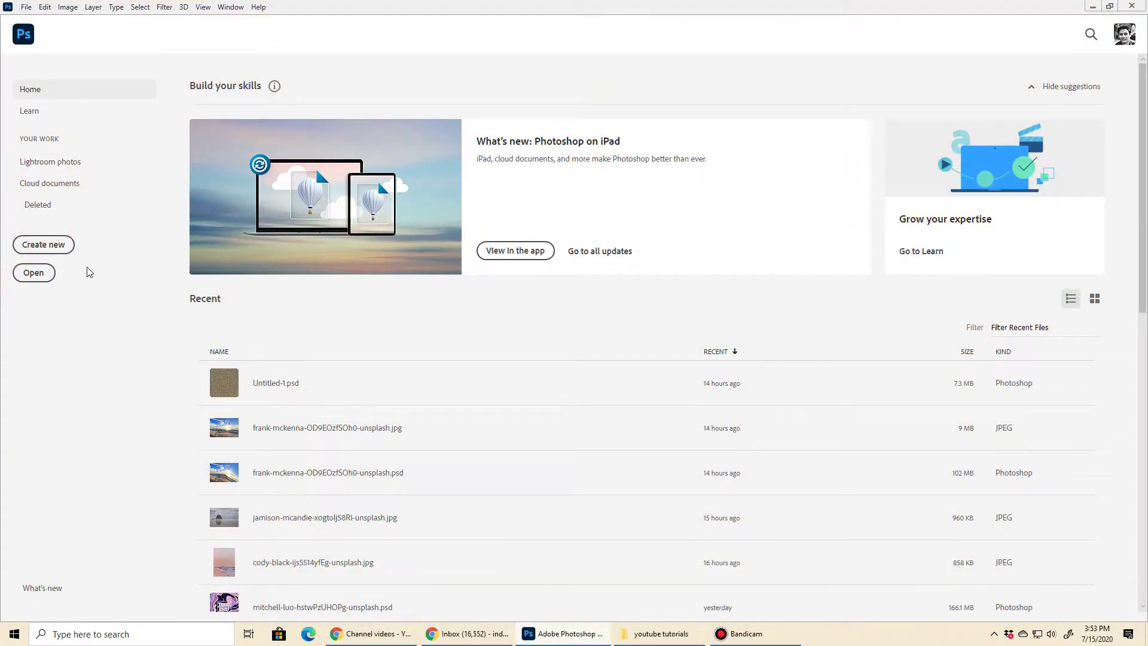
Step: Create a new 1024 × 1024 pixel document
left_click(43, 244)
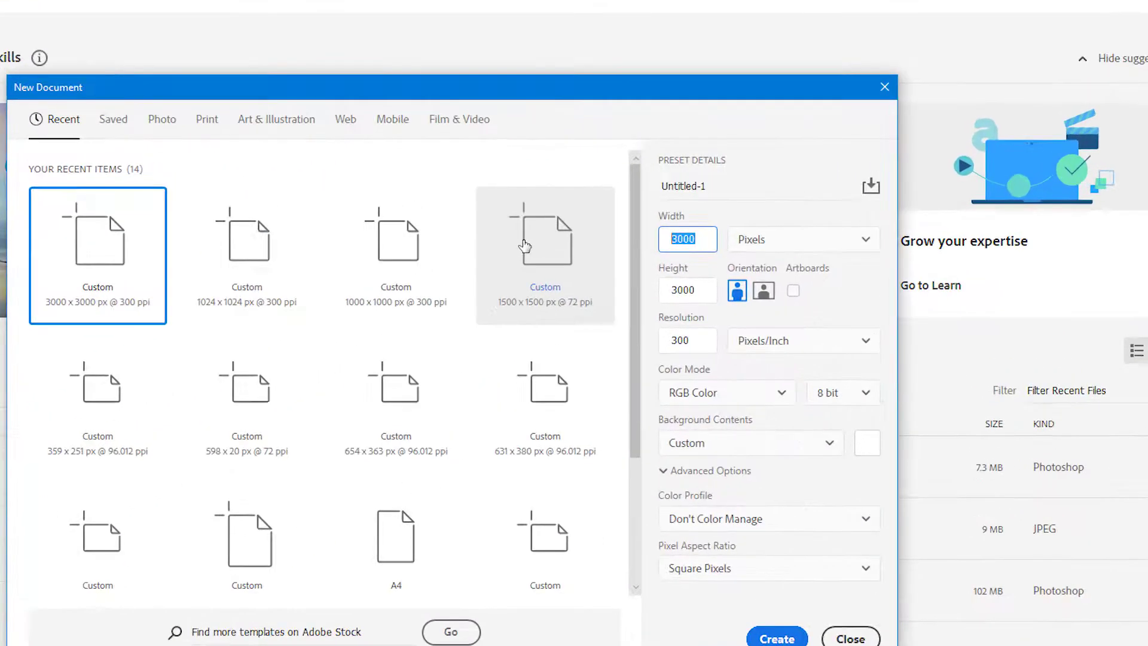
type("104")
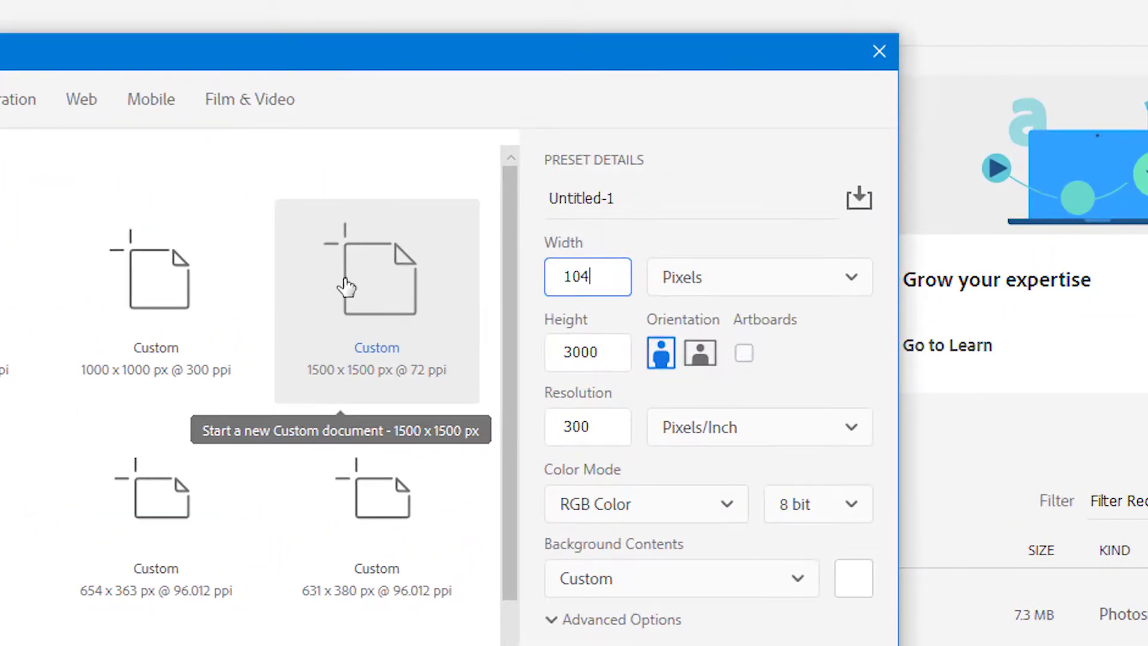
key("BackSpace")
type("24")
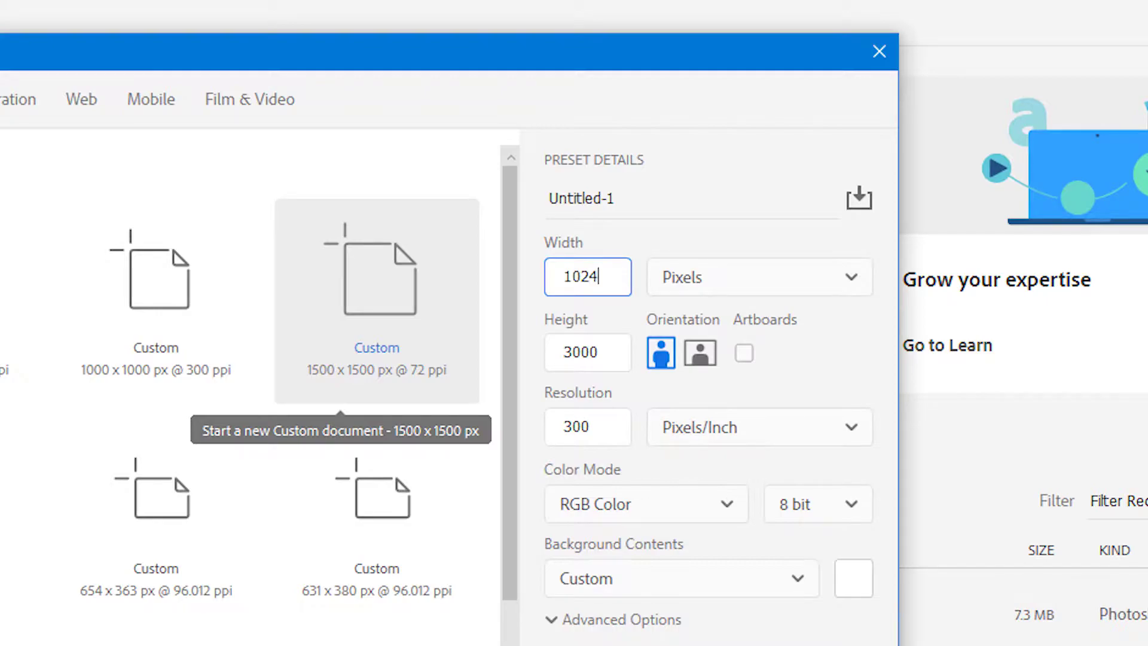
left_click(598, 355)
type("1024")
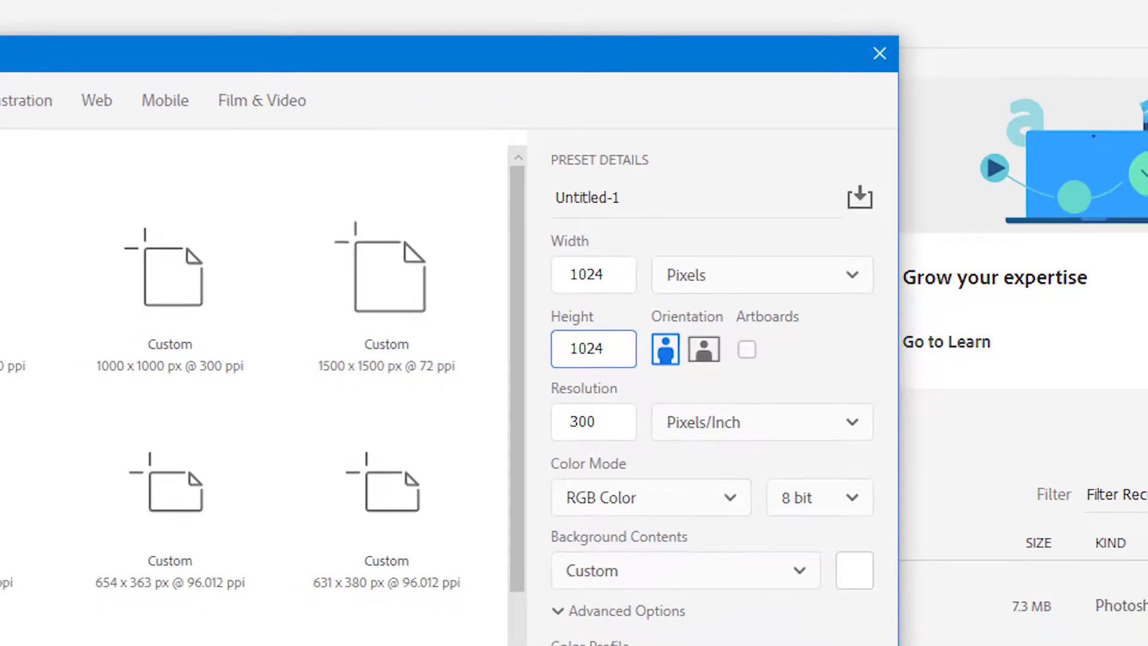
key("Return")
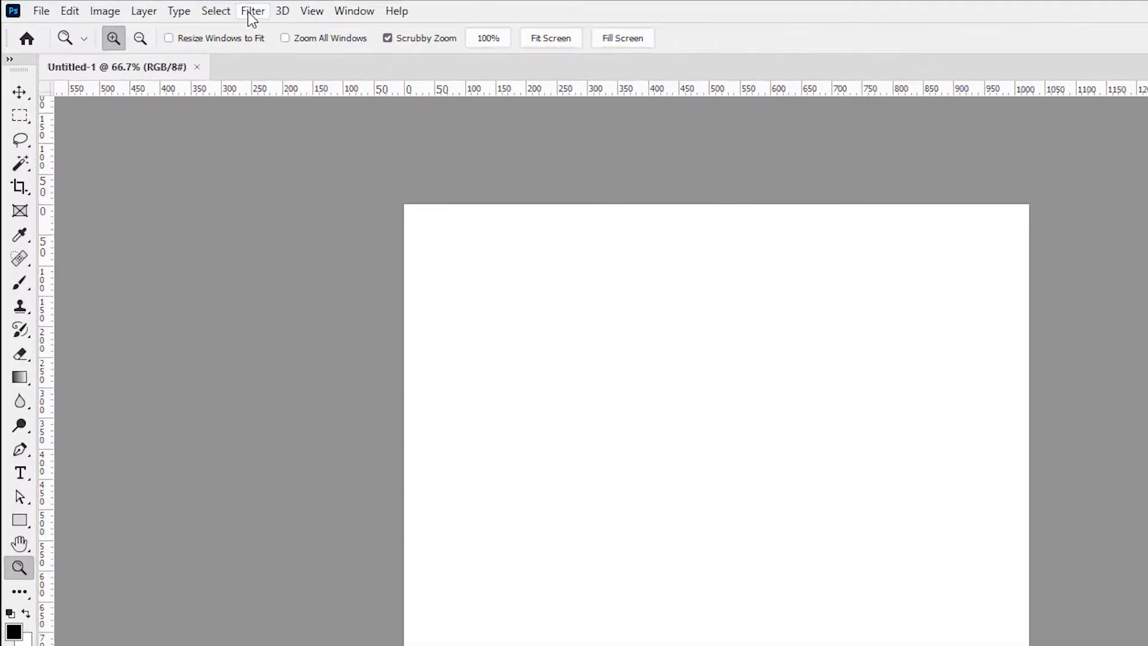
Step: Fill the canvas with the Render > Clouds filter
left_click(163, 7)
mouse_move(347, 386)
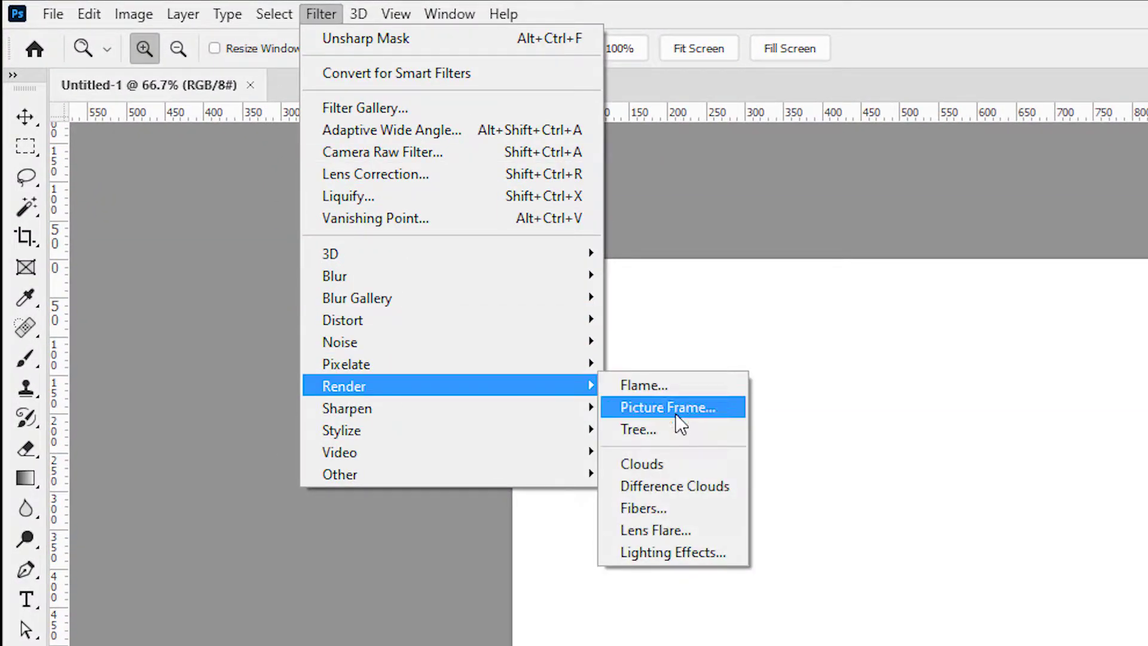
left_click(653, 464)
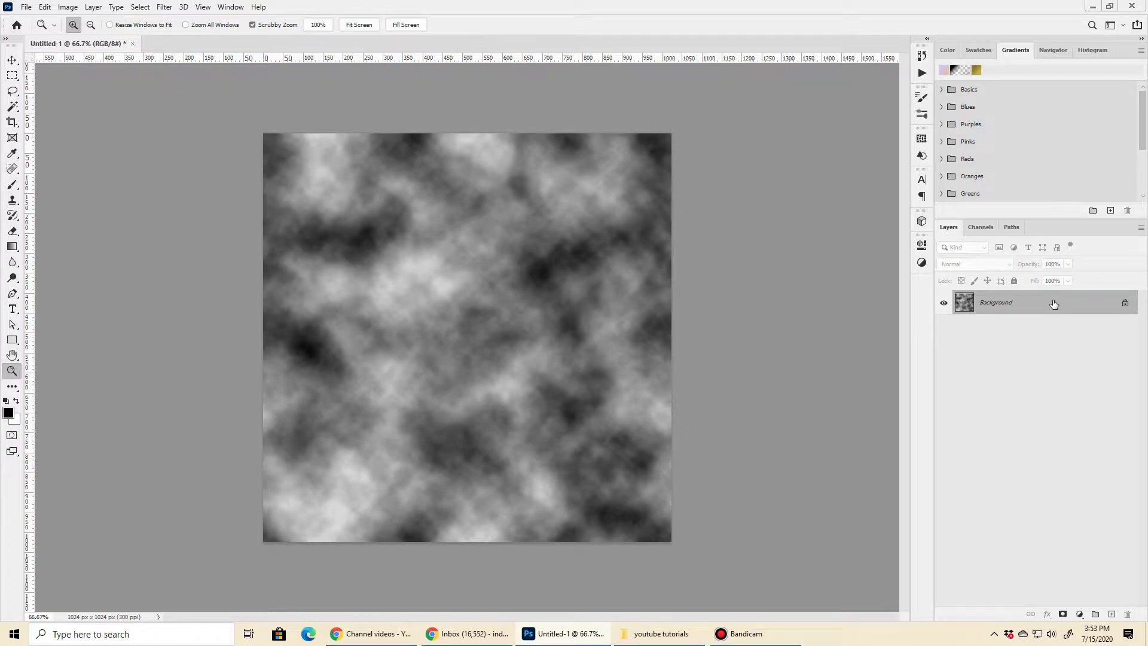
Step: Duplicate the clouds layer and name the copy backup
key("ctrl+j")
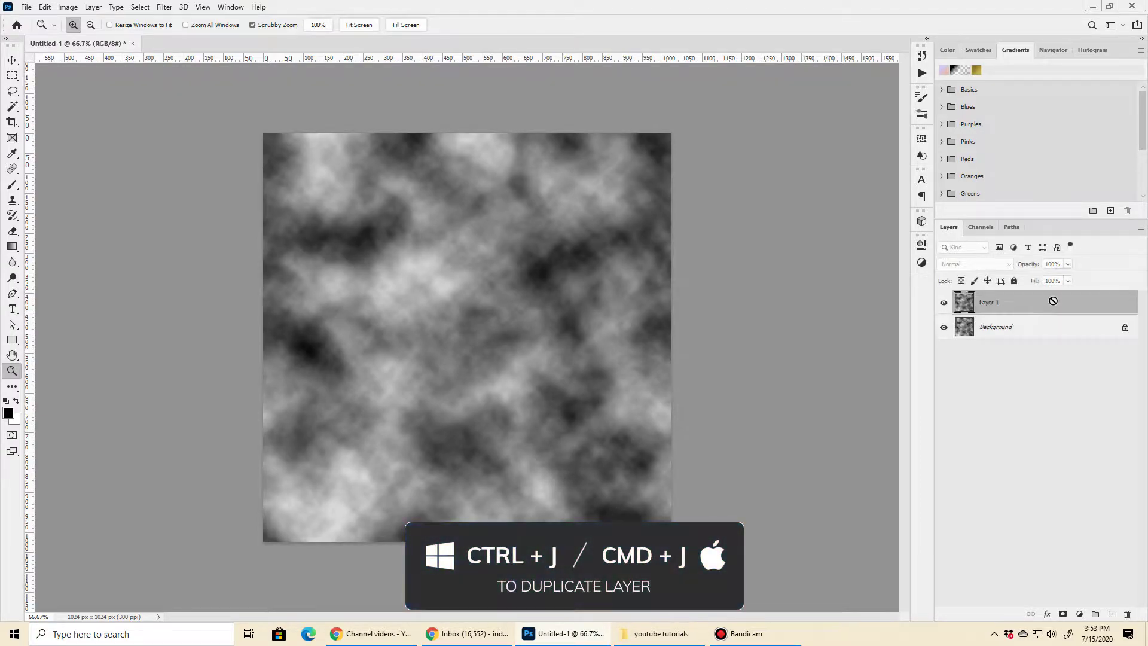
double_click(988, 303)
type("backup")
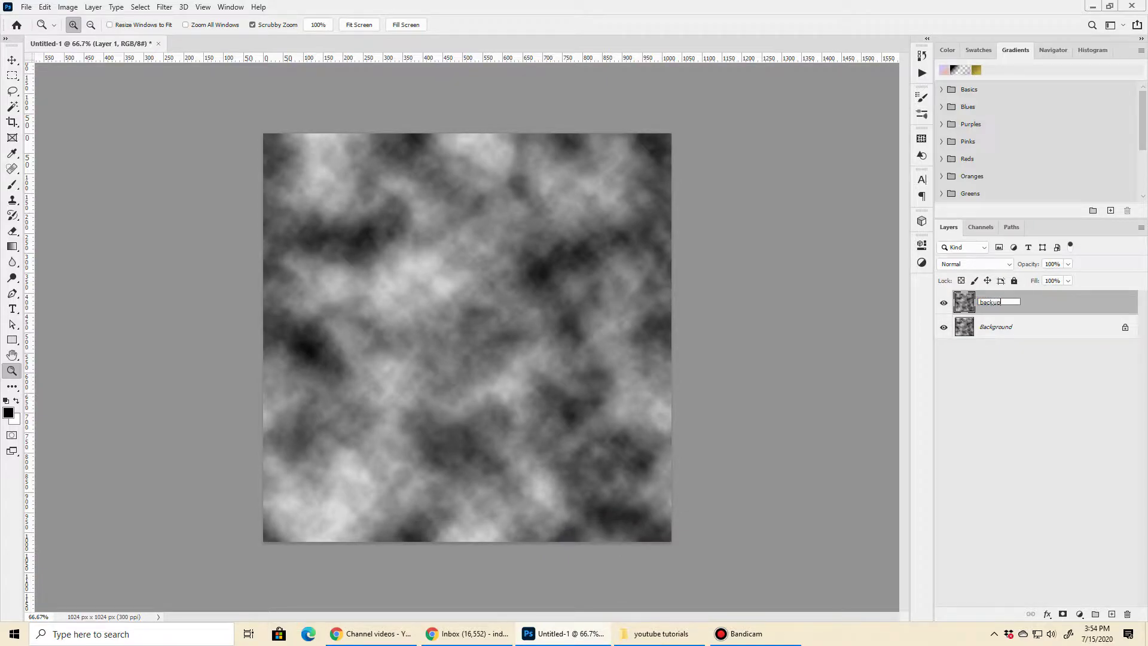
key("Return")
Step: Enlarge the canvas by 200% relative width and height, then duplicate the backup layer four times
left_click(68, 7)
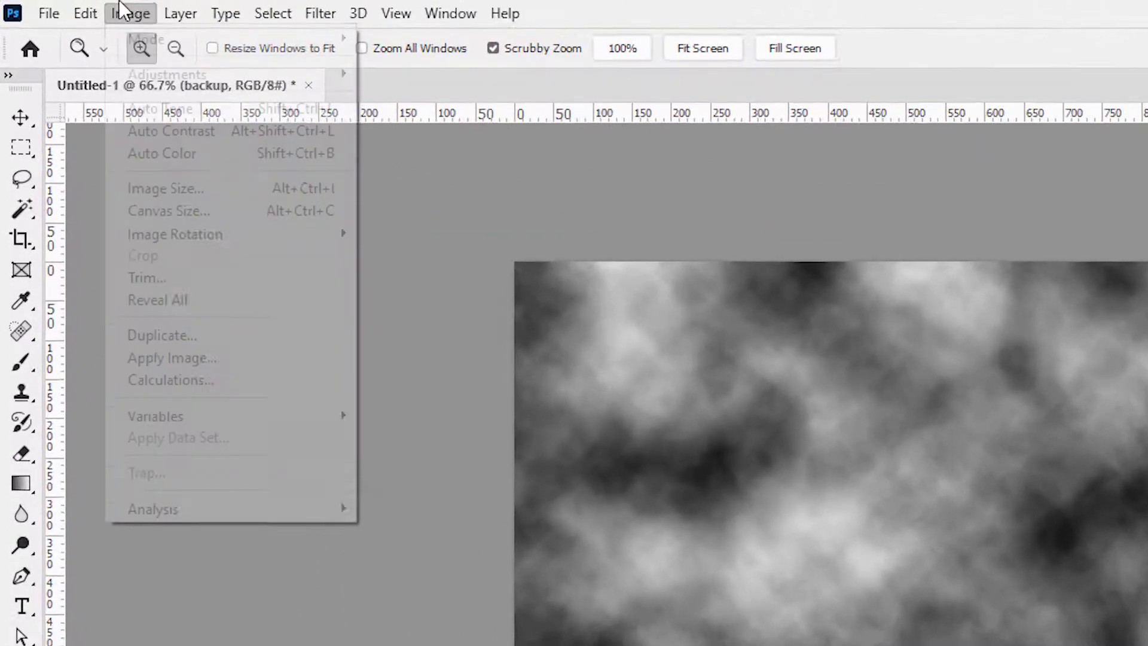
left_click(78, 111)
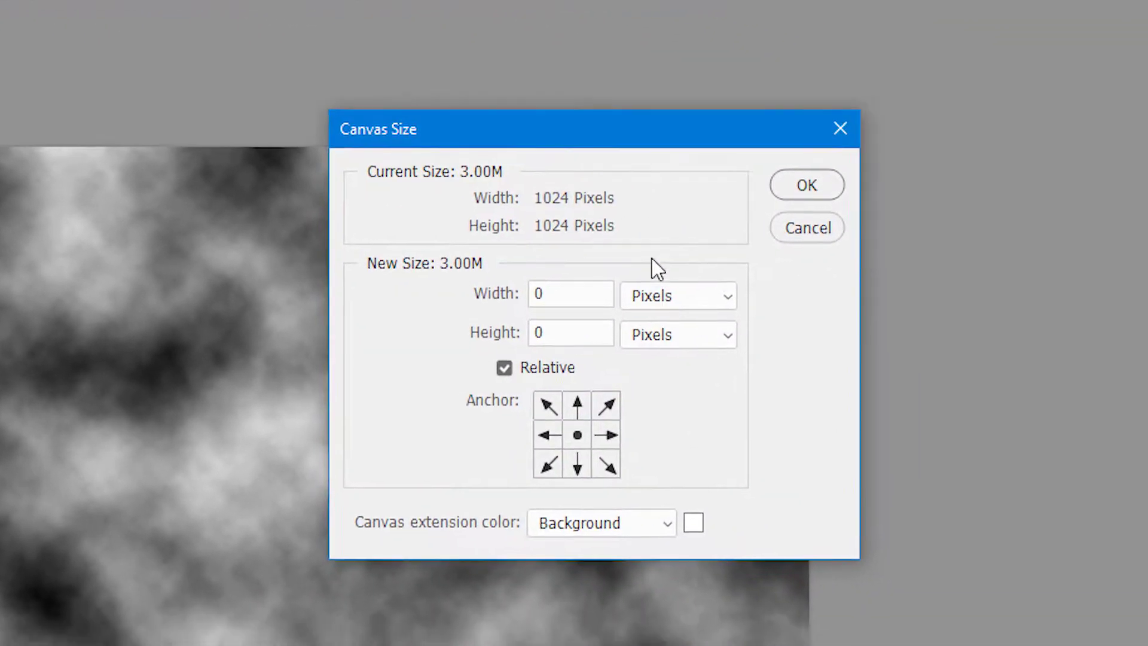
left_click(658, 295)
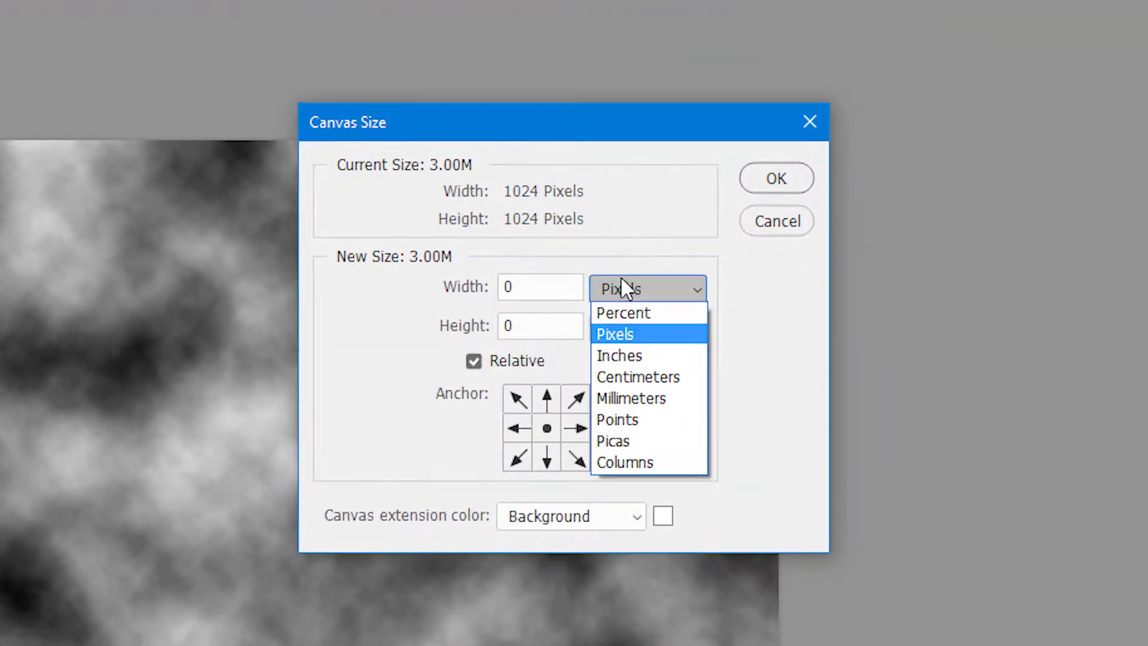
left_click(663, 321)
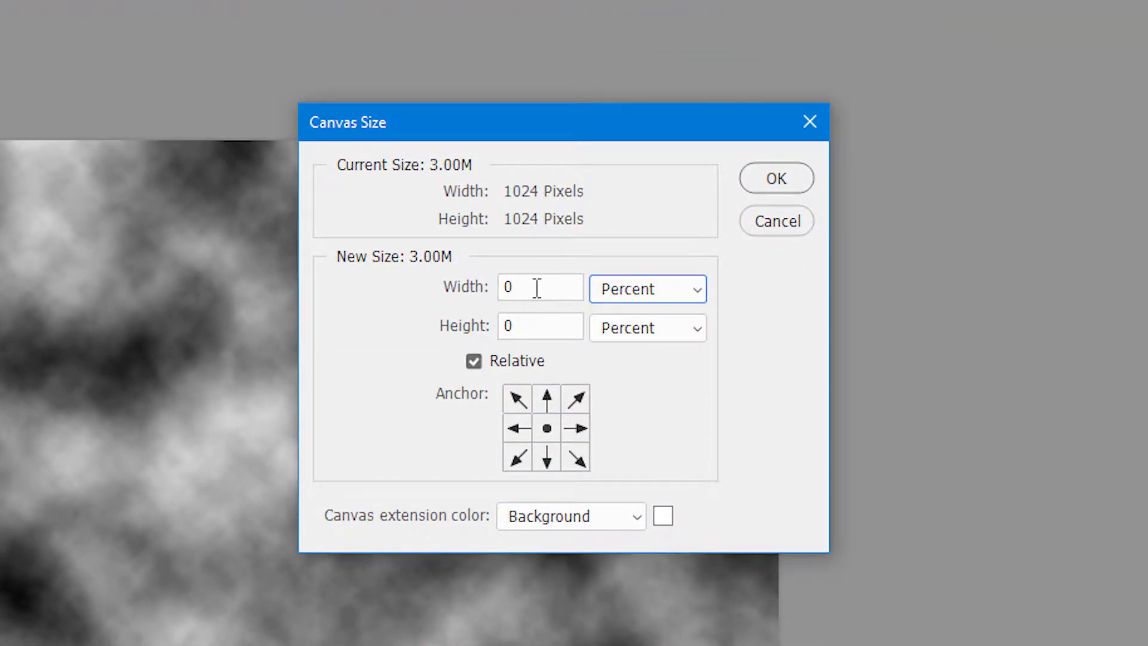
left_click(537, 287)
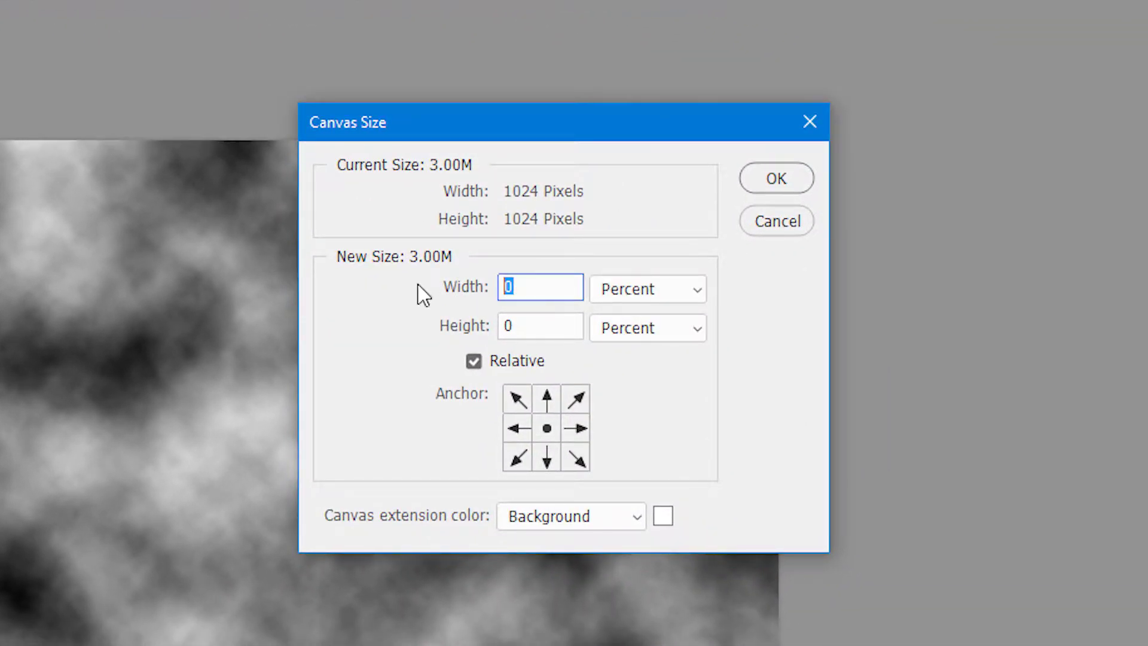
type("200")
left_click(538, 323)
type("200")
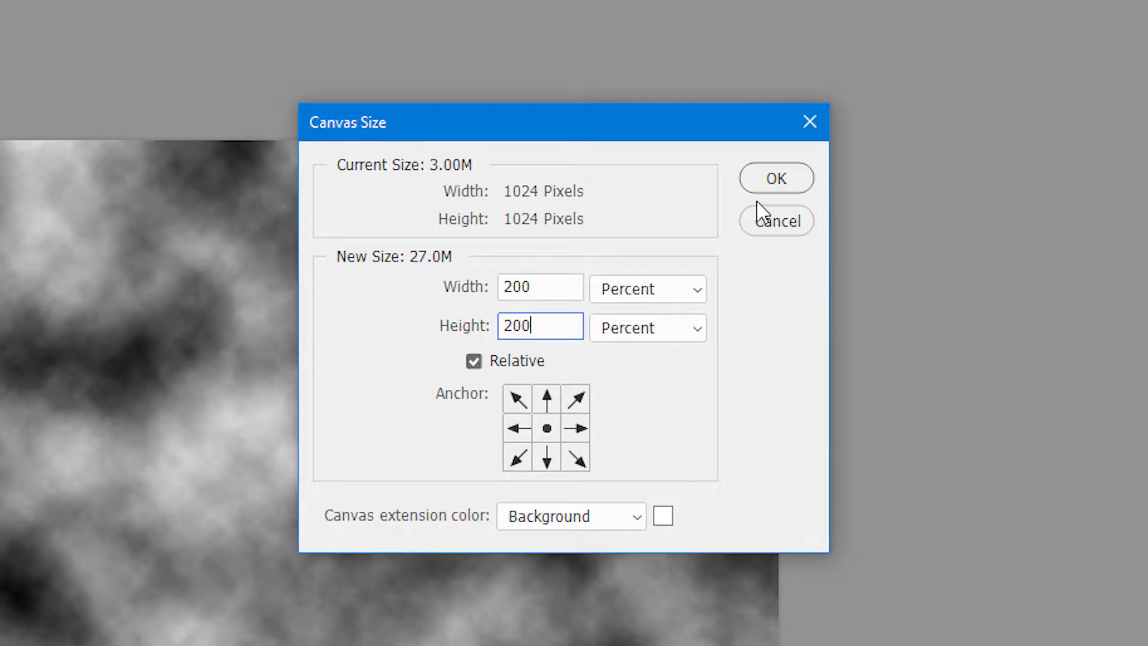
left_click(772, 183)
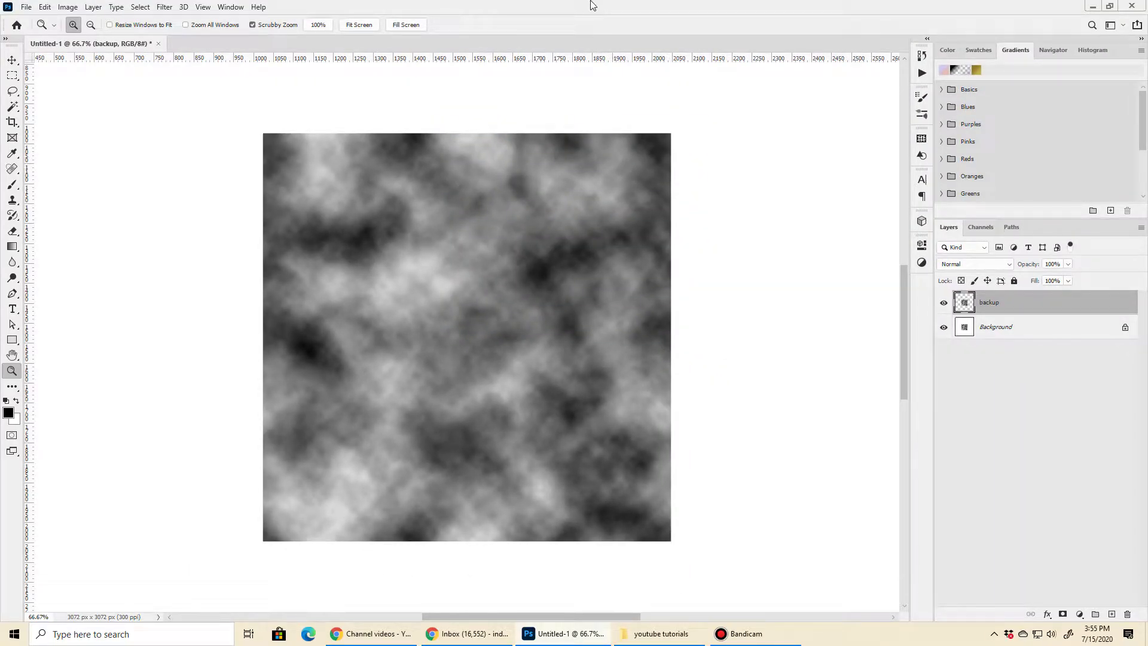
key("ctrl+minus")
key("ctrl+minus")
key("ctrl+minus")
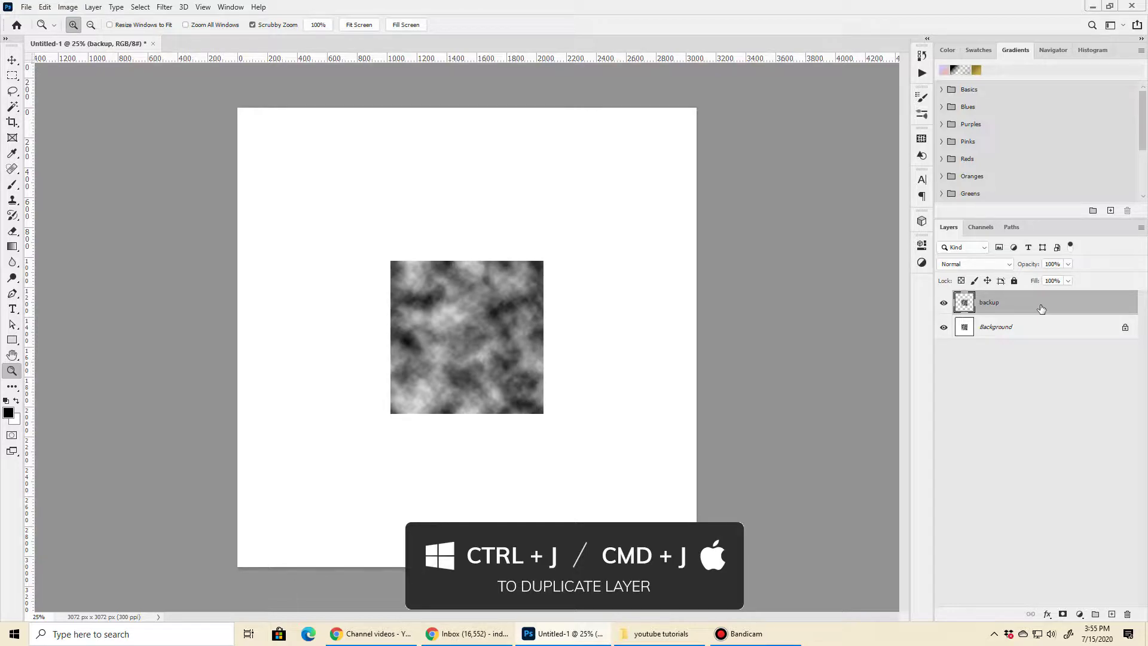
key("ctrl+j")
key("ctrl+j")
key("ctrl+j")
key("ctrl+j")
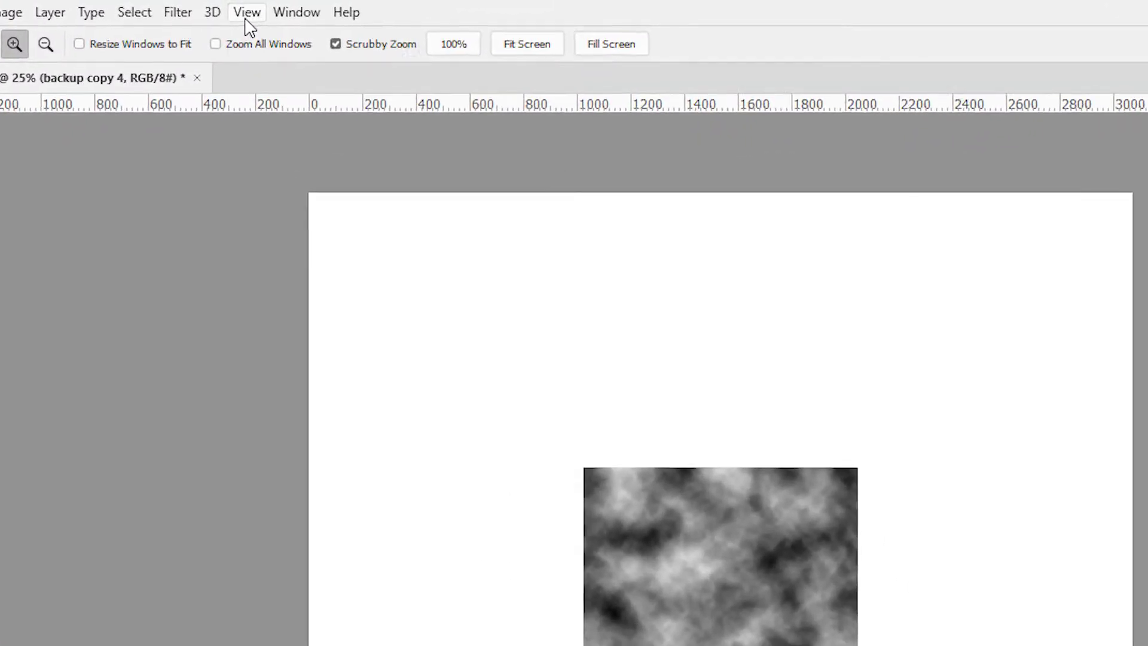
Step: Toggle View Extras and place the first two clouds copies at upper-left and top-right
left_click(203, 6)
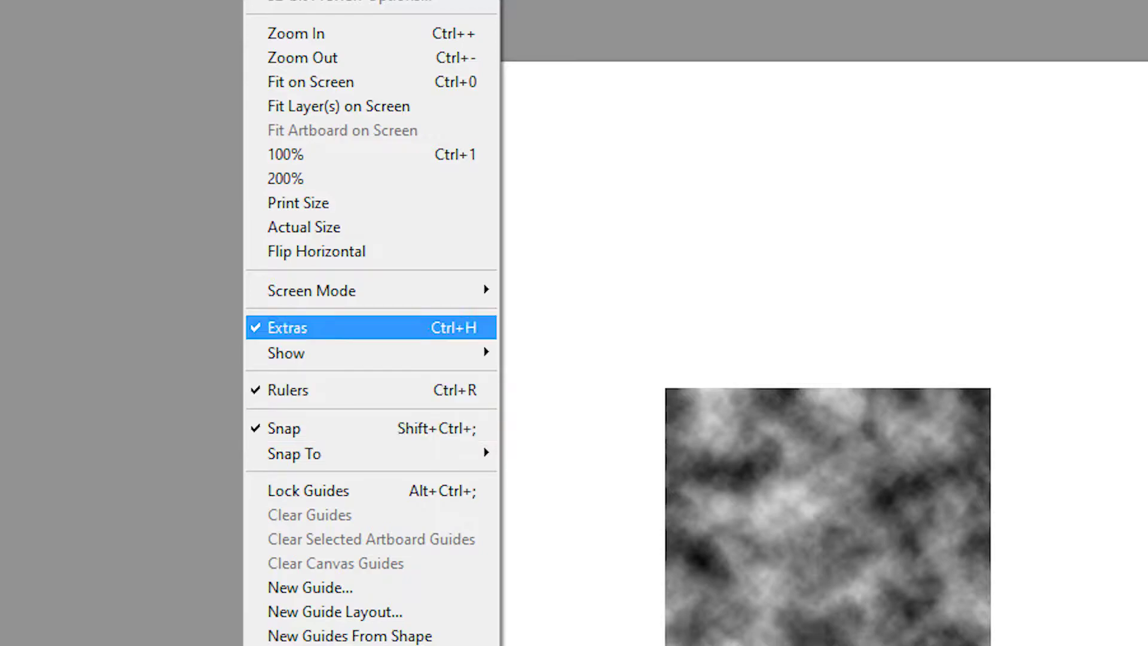
left_click(287, 328)
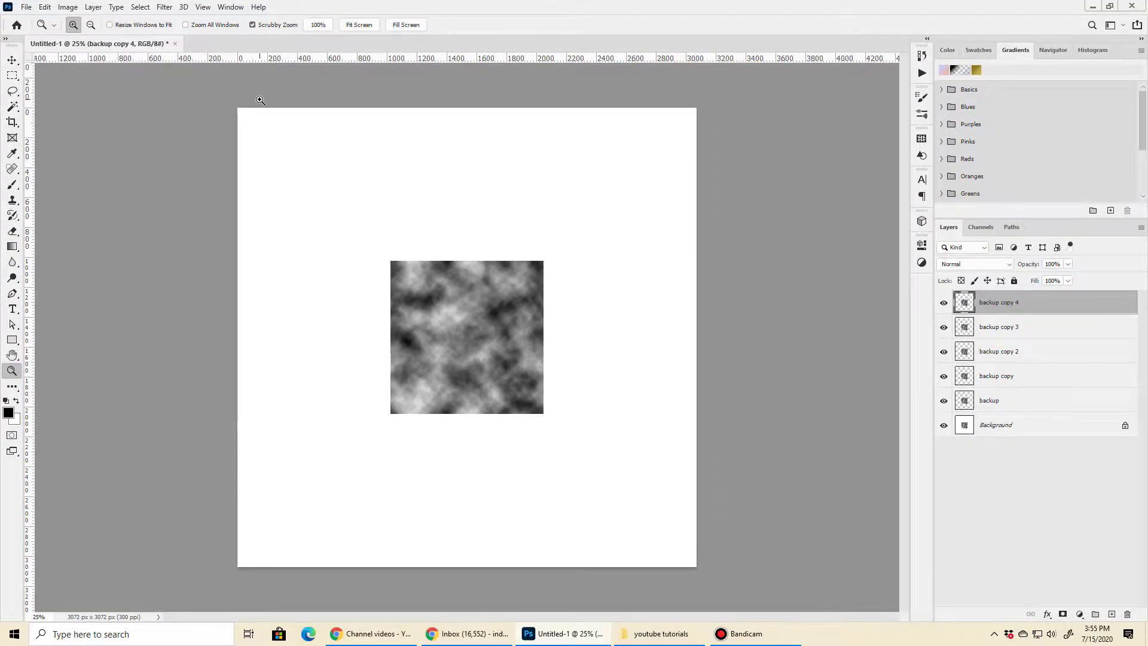
key("v")
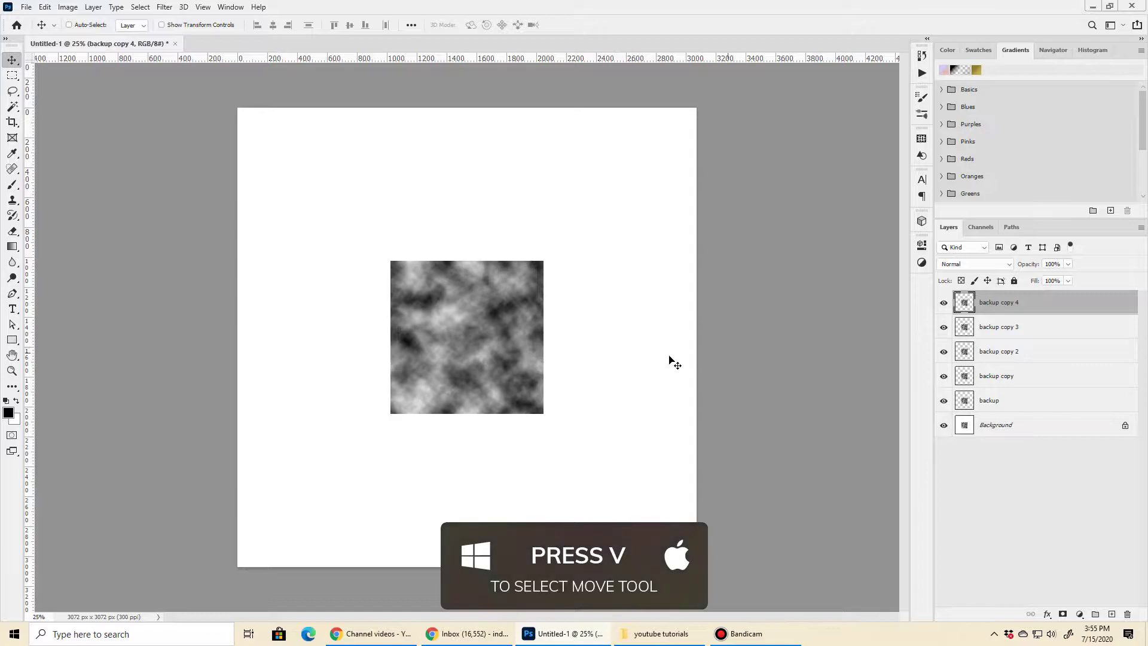
left_click_drag(455, 380, 382, 305)
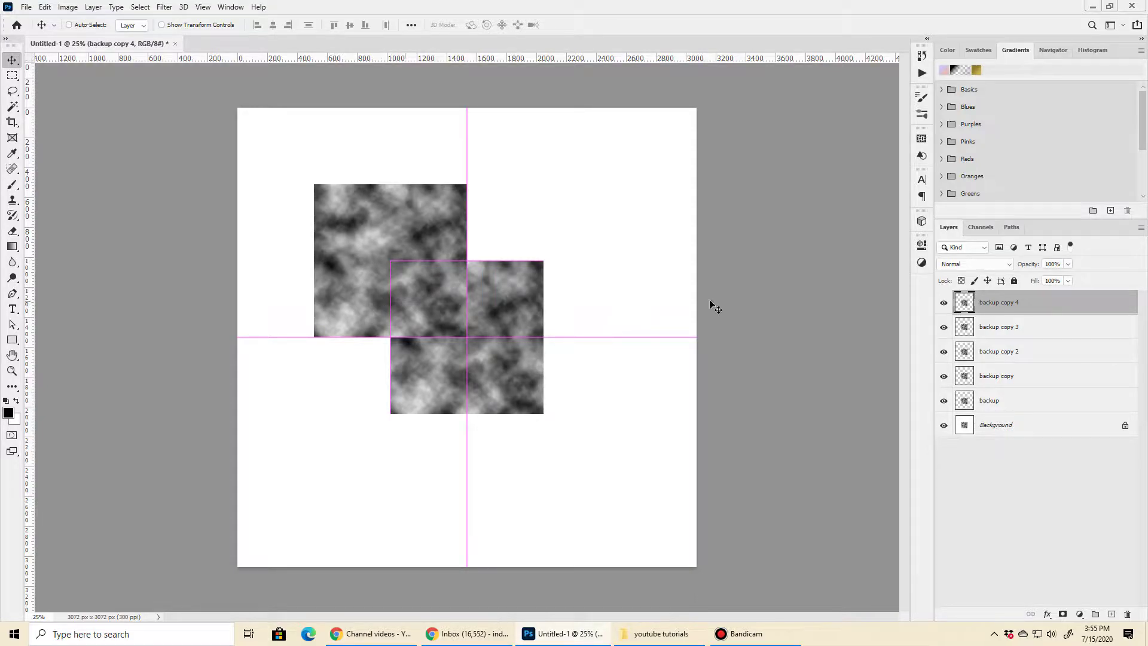
left_click(1018, 330)
left_click_drag(459, 371, 538, 295)
Step: Place the remaining two copies at bottom-left and bottom-right, completing the 2×2 grid
left_click(1023, 353)
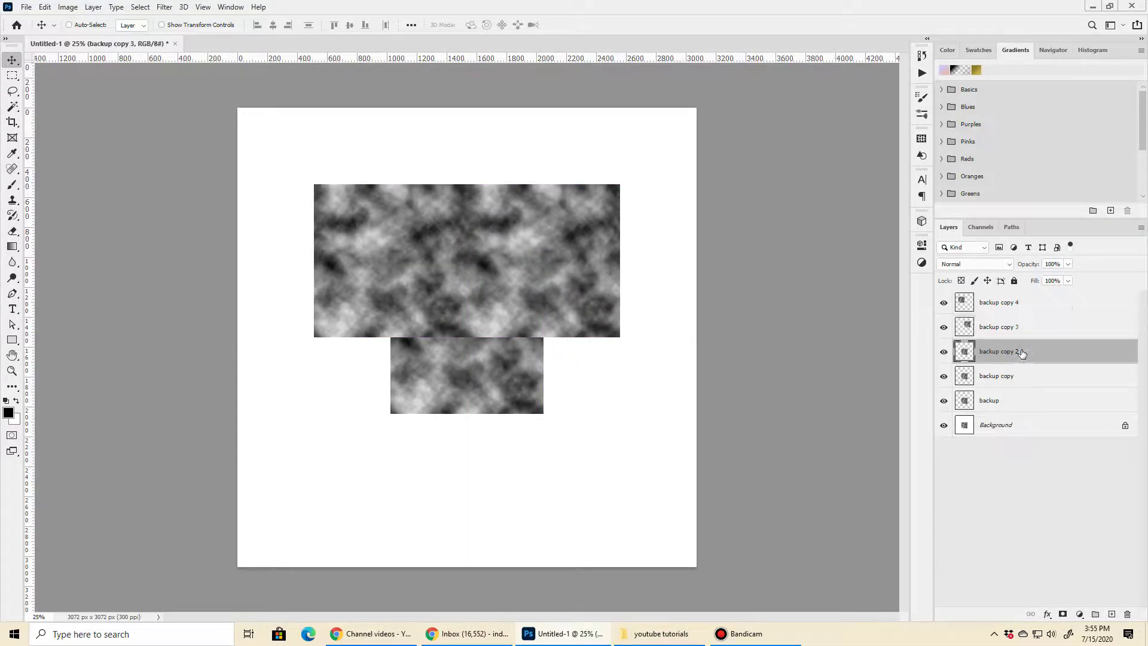
left_click_drag(462, 360, 383, 434)
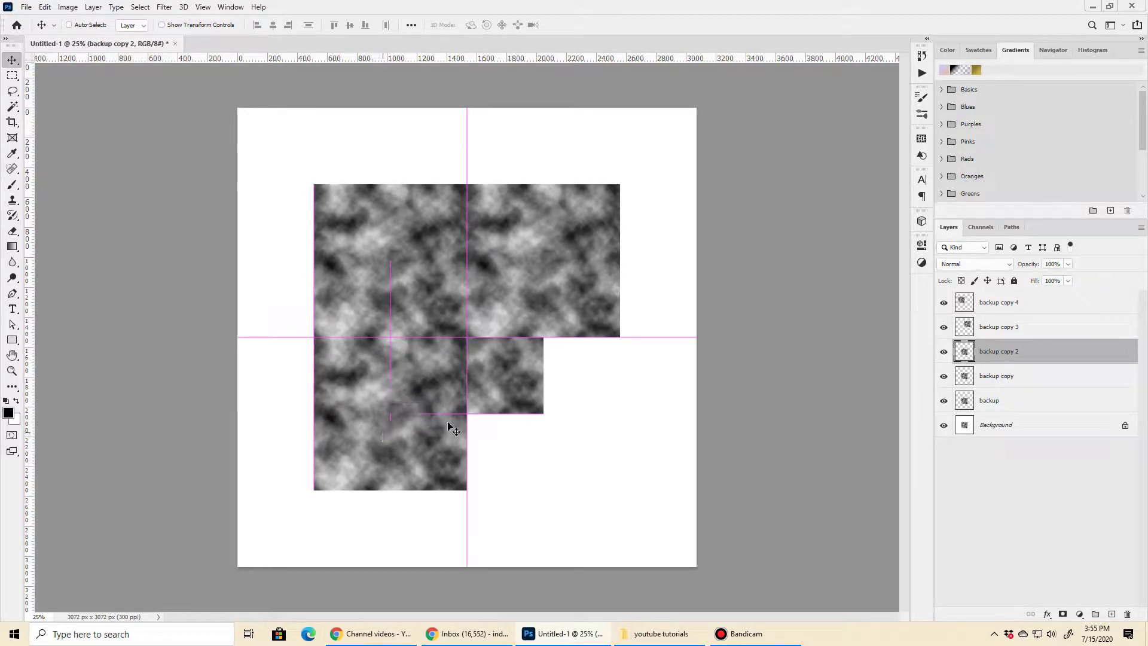
left_click(1020, 377)
left_click_drag(489, 364, 565, 436)
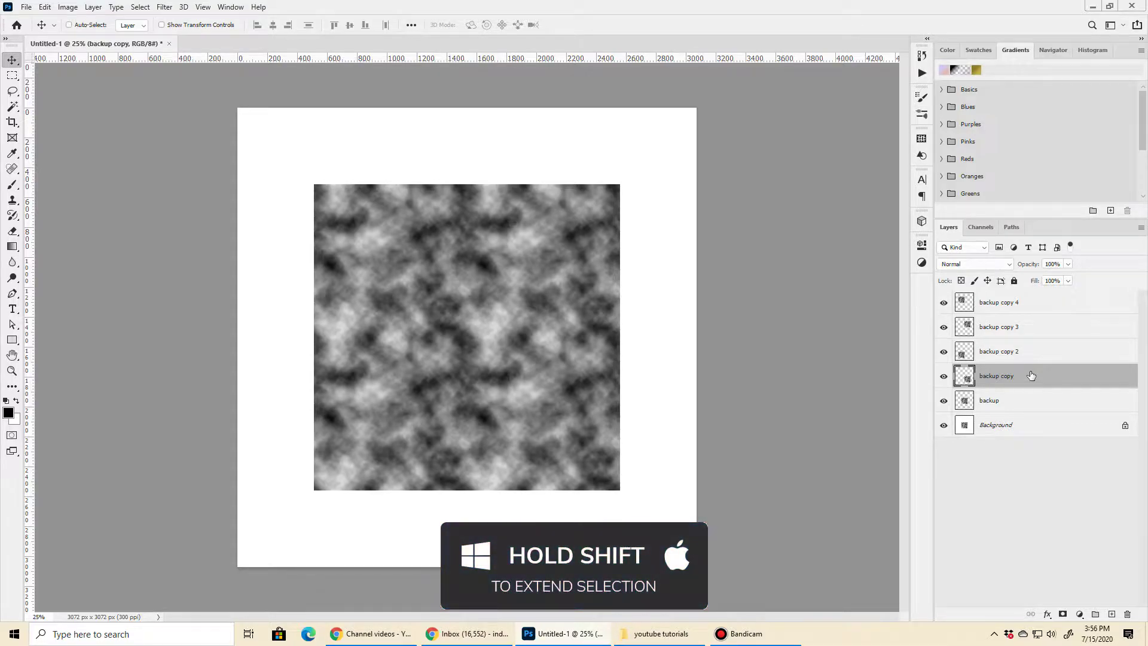
Step: Merge the four arranged clouds copies into one layer
left_click(1031, 306, "shift")
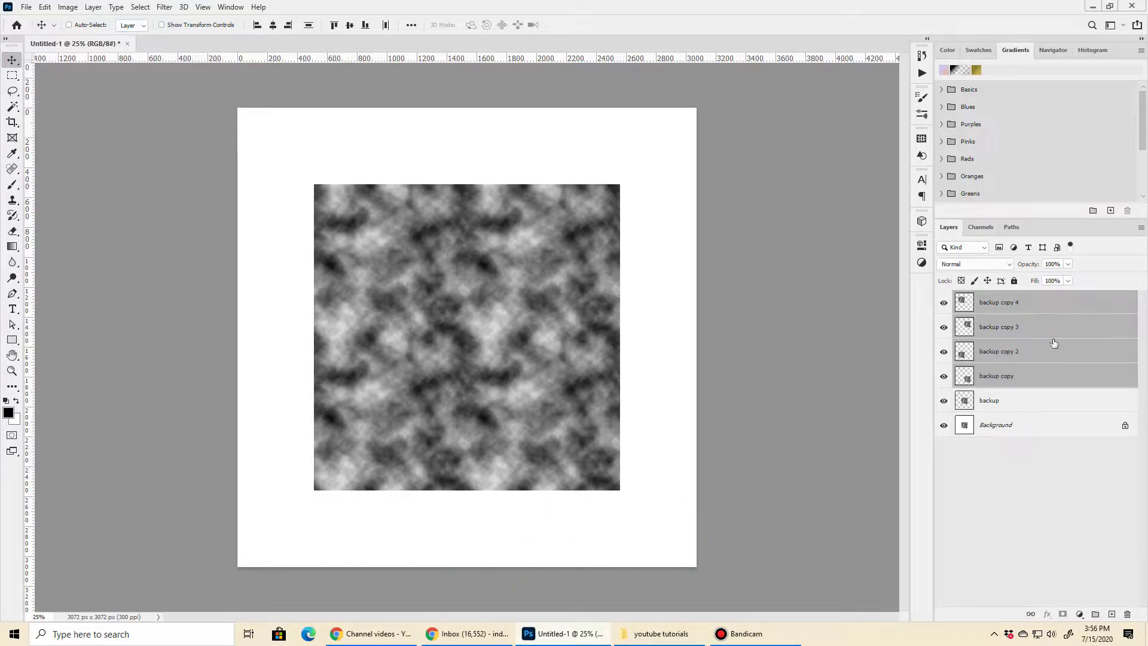
key("ctrl")
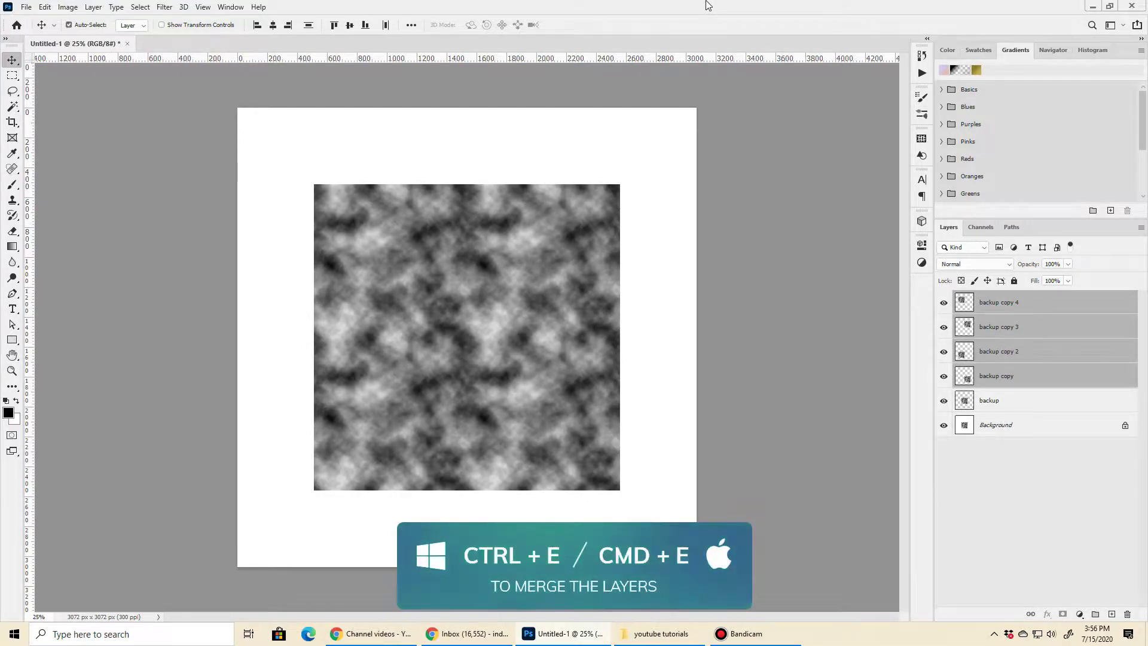
key("ctrl+e")
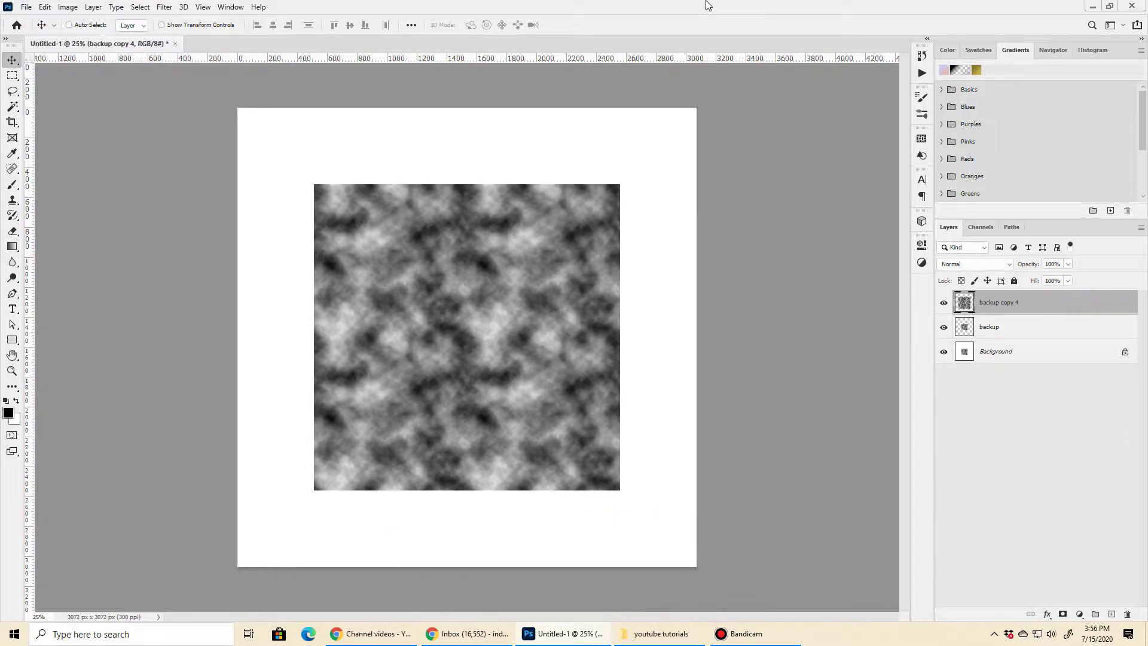
Step: Crop the canvas to the merged clouds grid's pixel selection
key("ctrl")
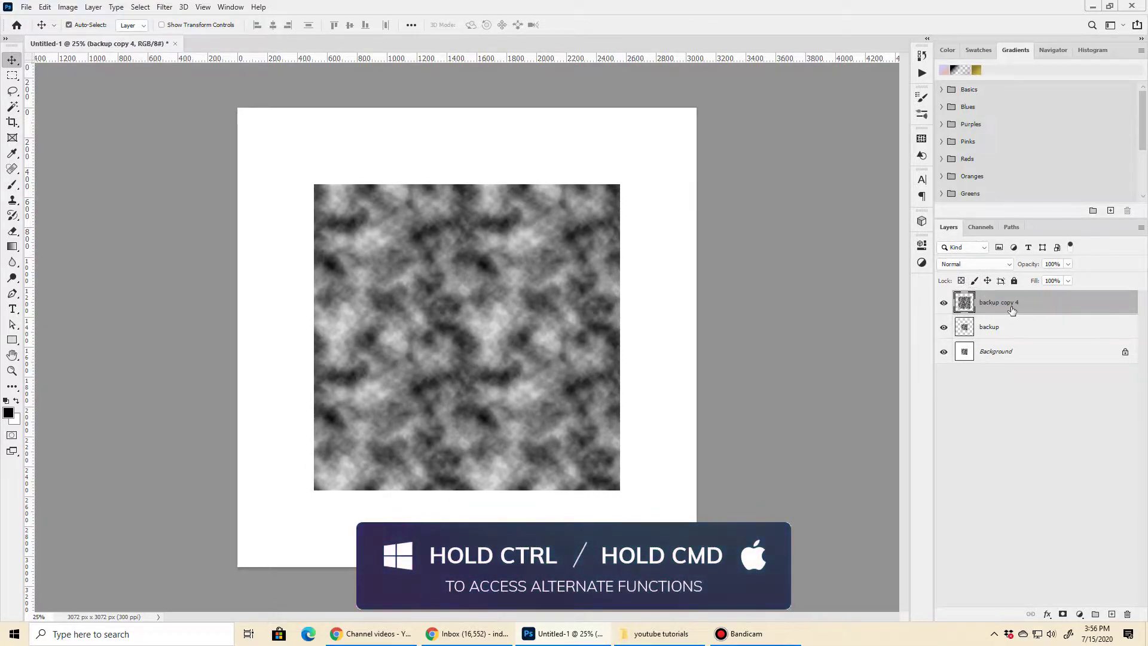
left_click(965, 305, "ctrl")
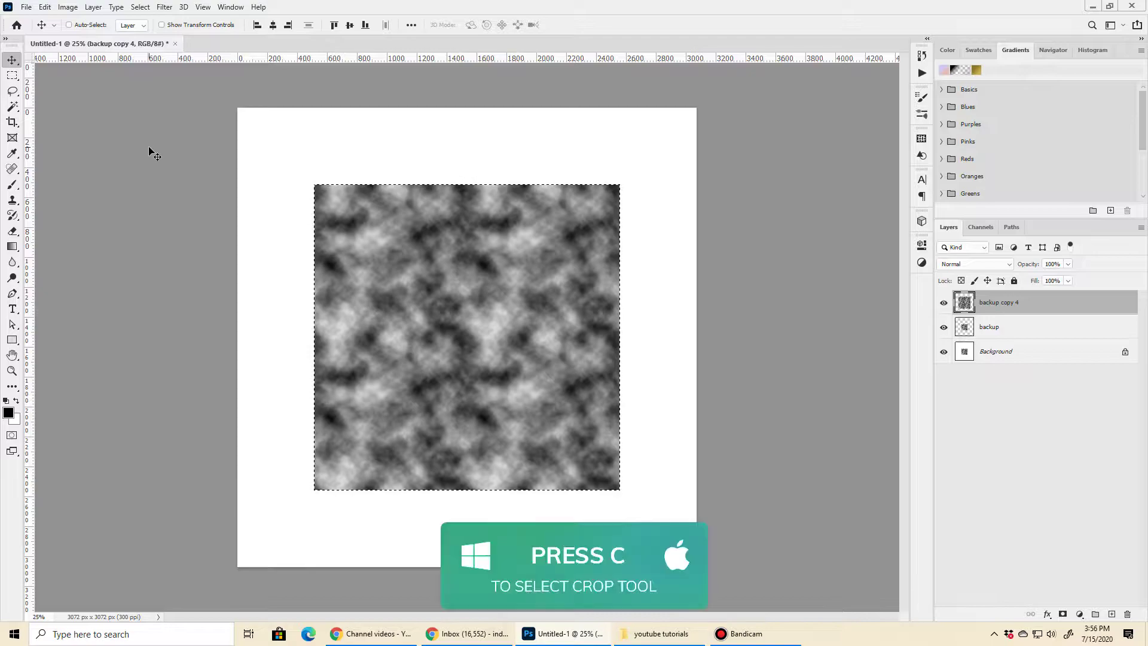
key("c")
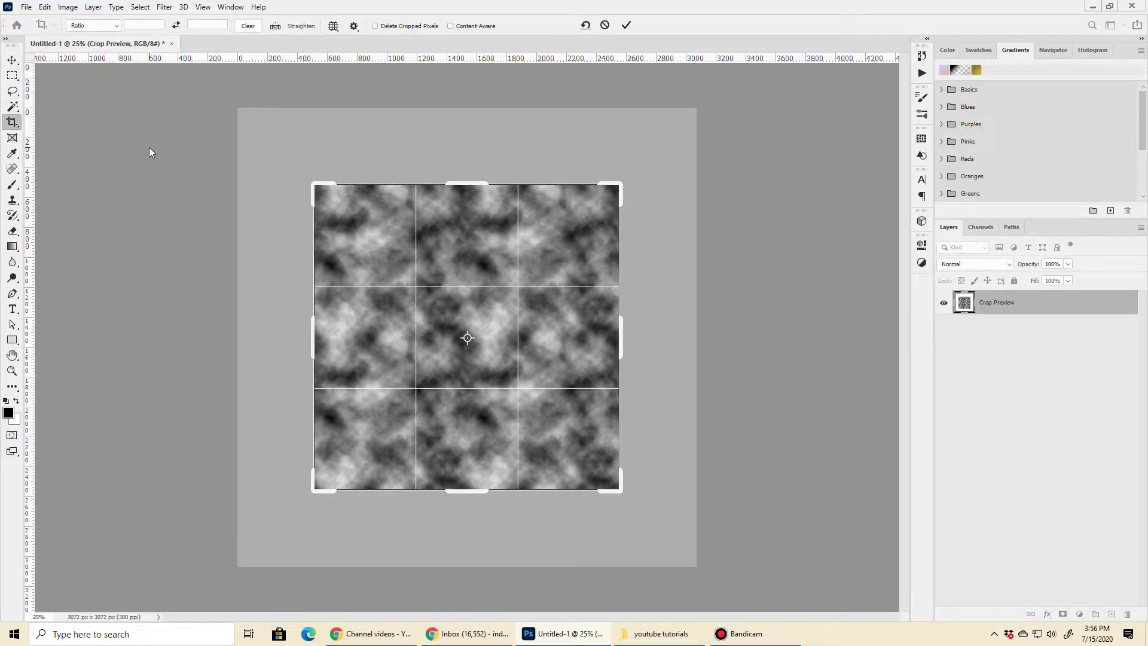
key("Return")
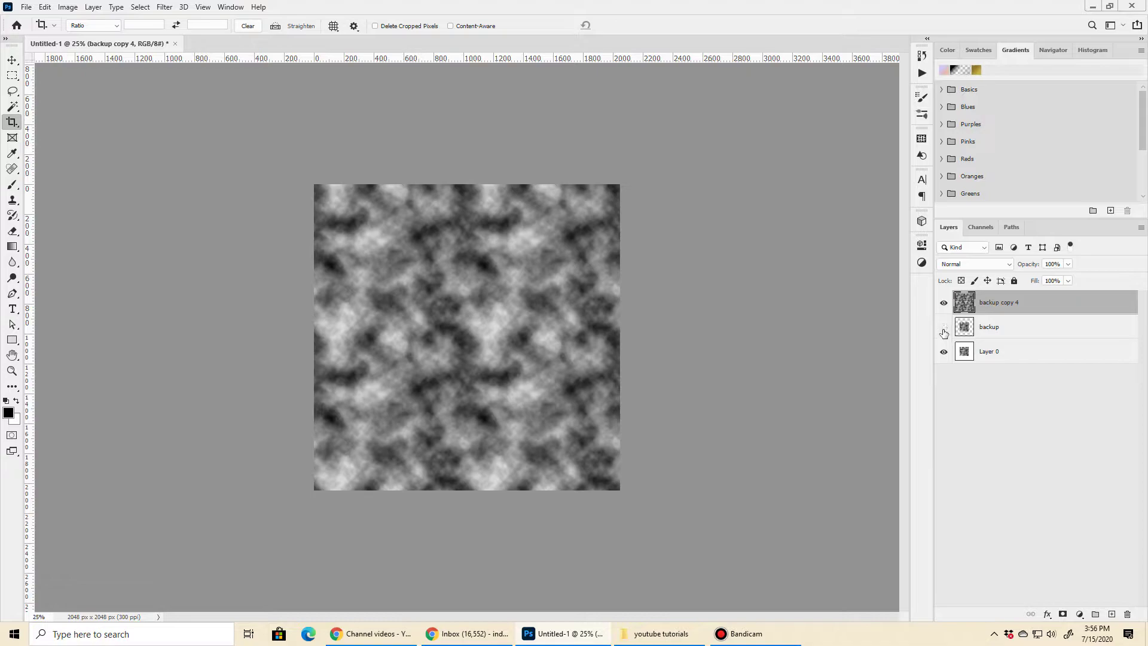
Step: Hide Layer 0 and name the merged layer main
left_click(945, 353)
type("main")
left_click(1041, 310)
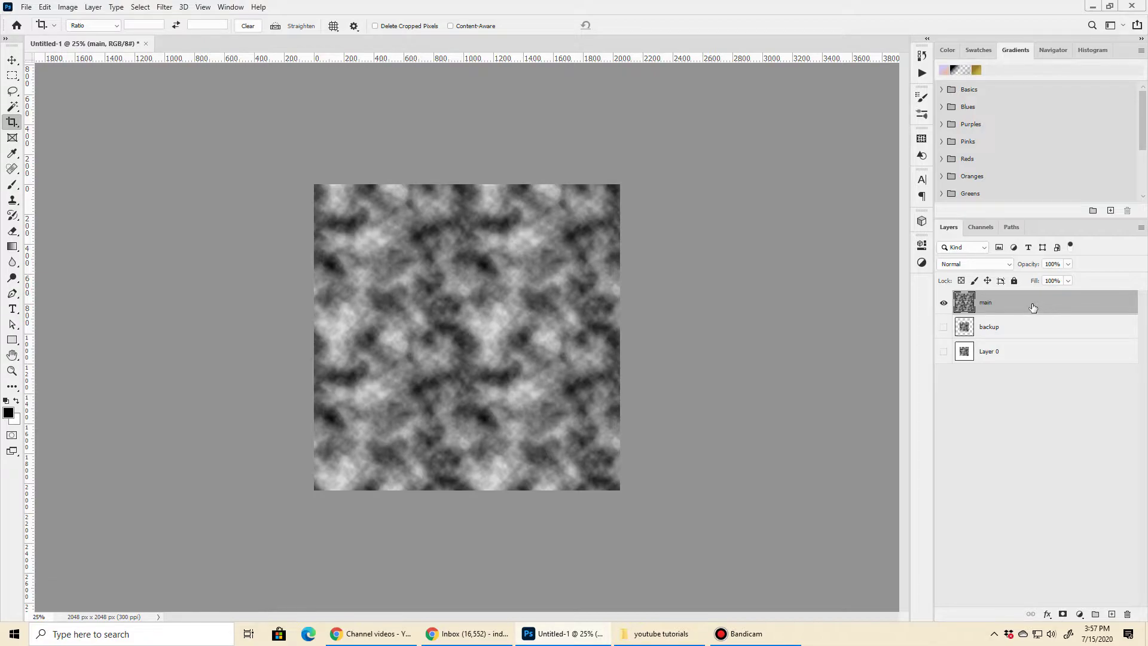
Step: Convert main to a smart object and apply High Pass with radius 5.0
right_click(1032, 305)
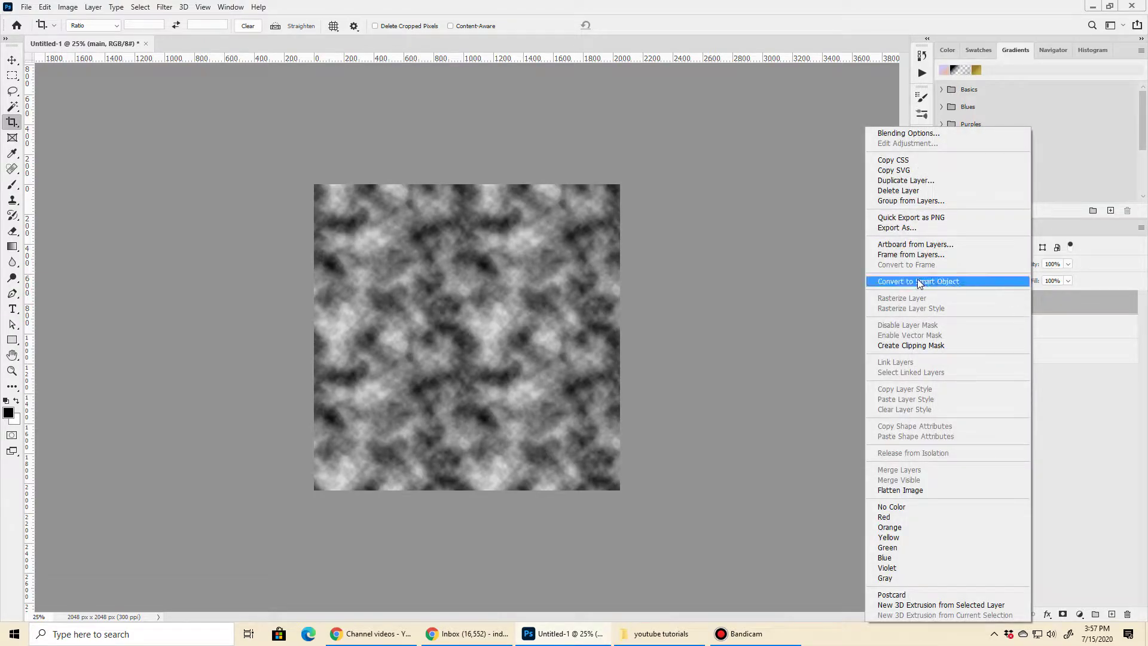
left_click(958, 286)
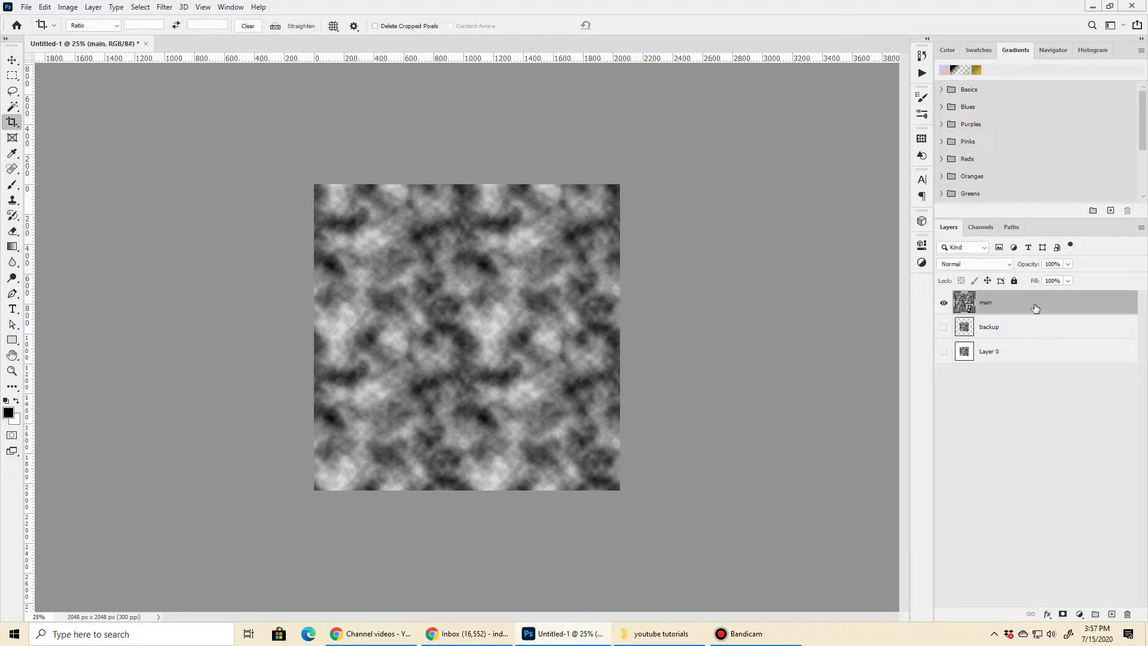
left_click(164, 7)
mouse_move(174, 242)
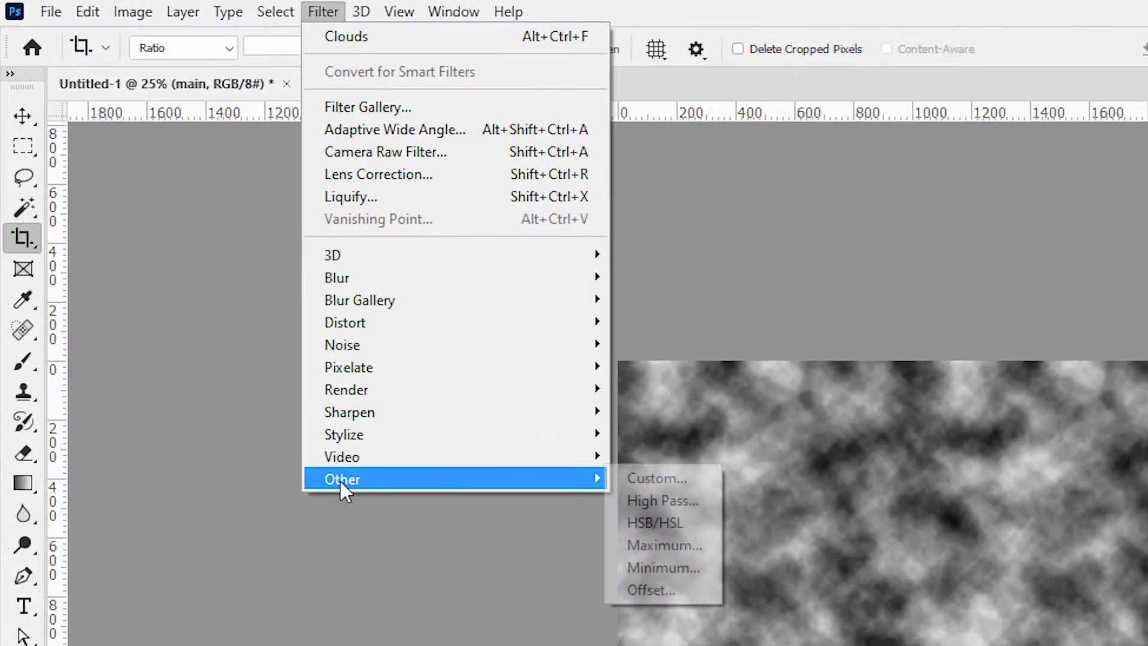
left_click(667, 502)
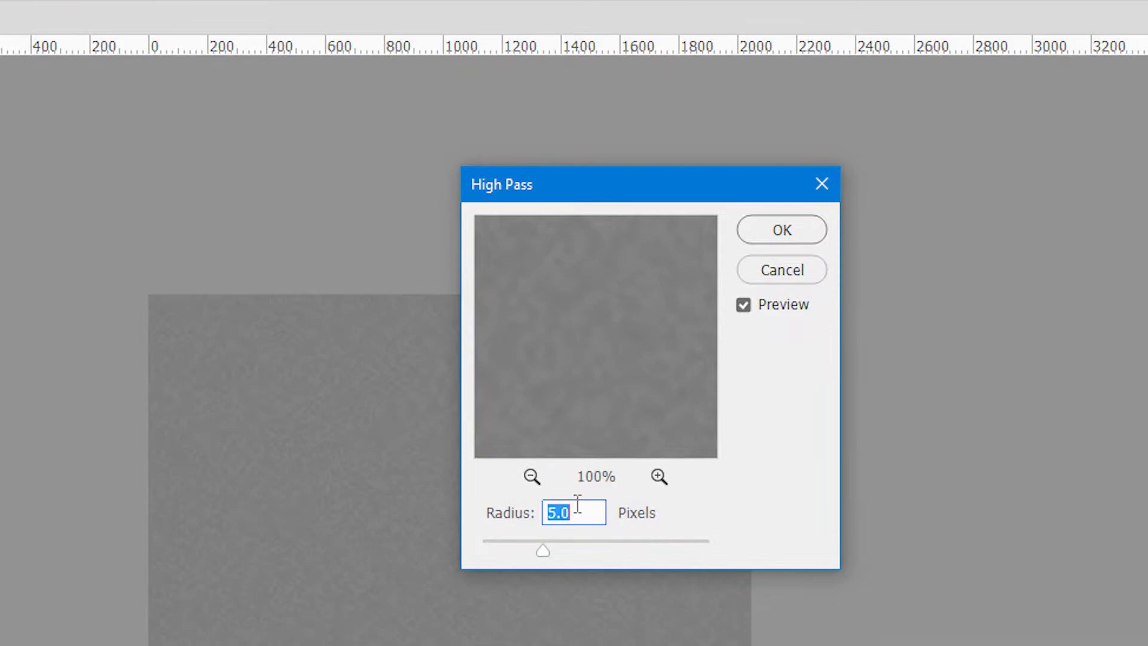
left_click(781, 221)
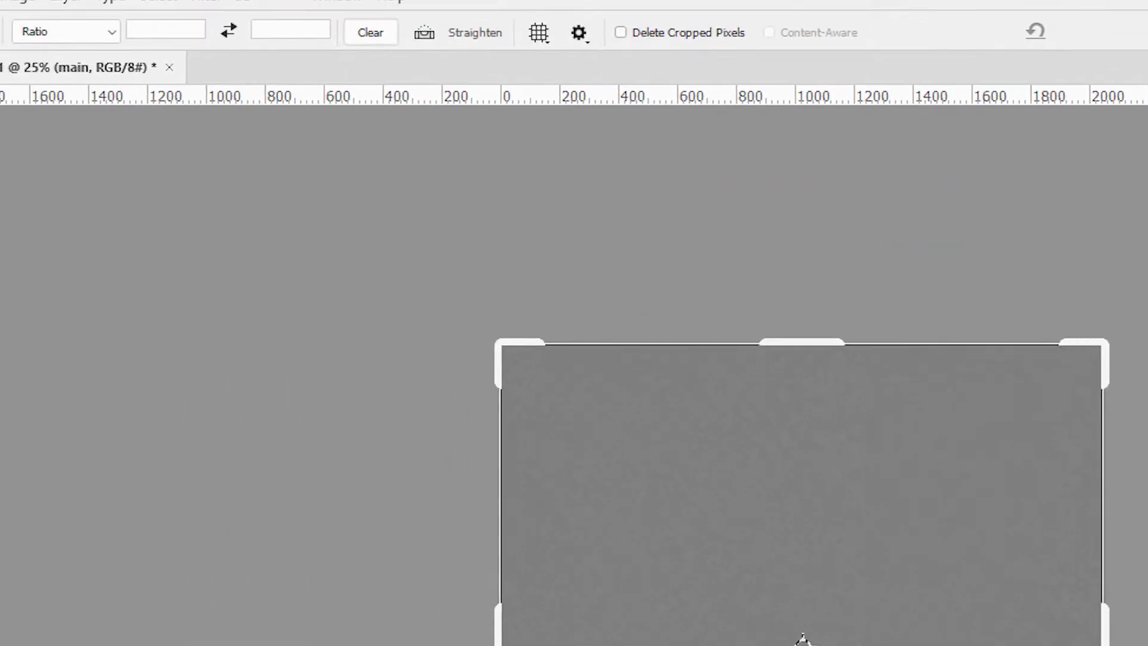
Step: Apply a Threshold adjustment at level 128
left_click(20, 147)
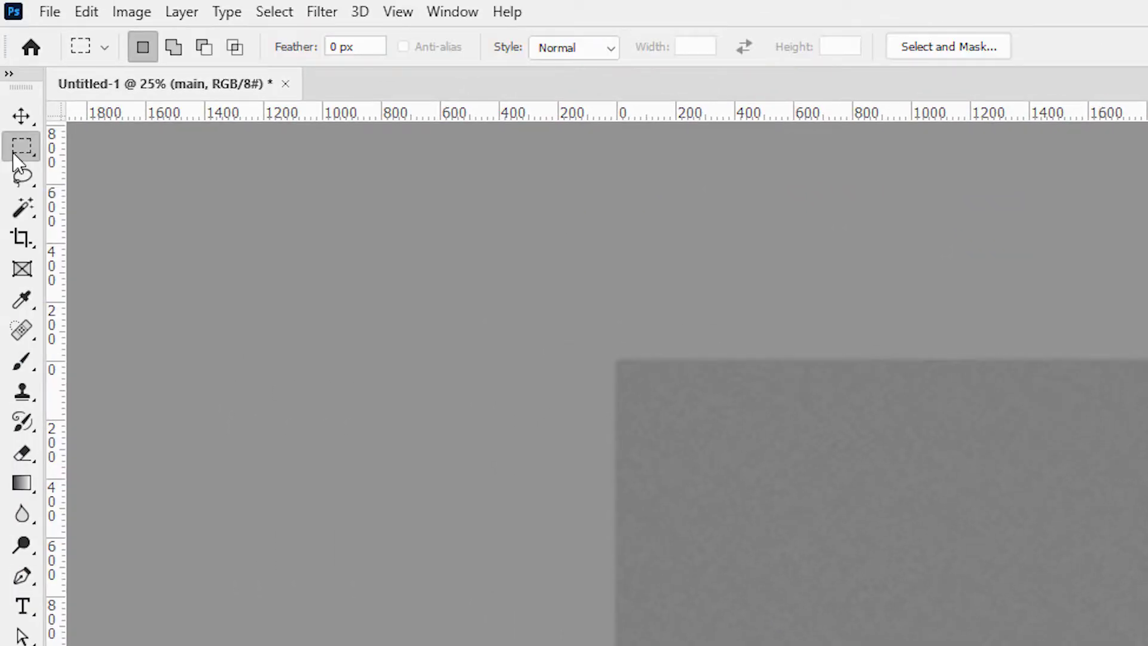
left_click(131, 13)
mouse_move(162, 74)
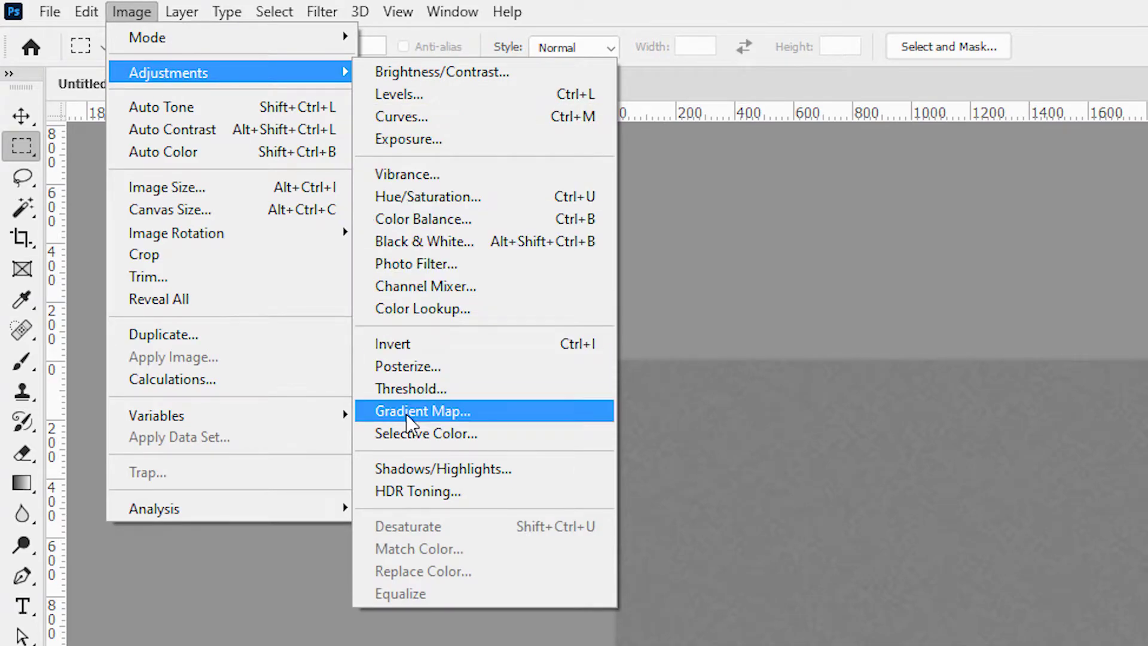
left_click(400, 389)
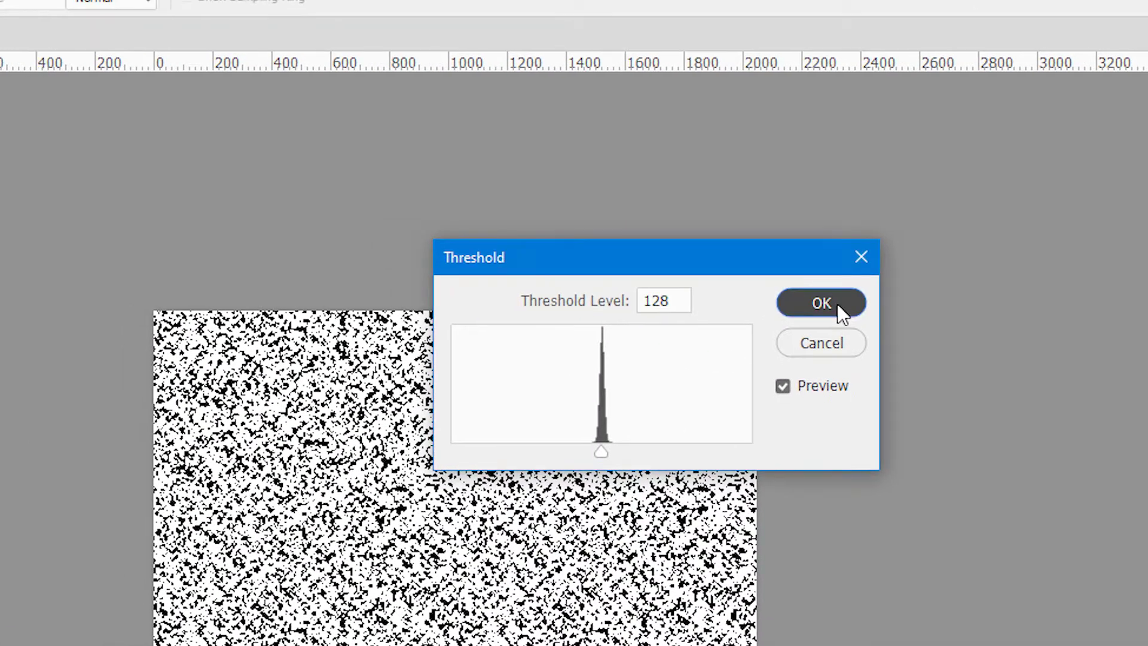
left_click(791, 304)
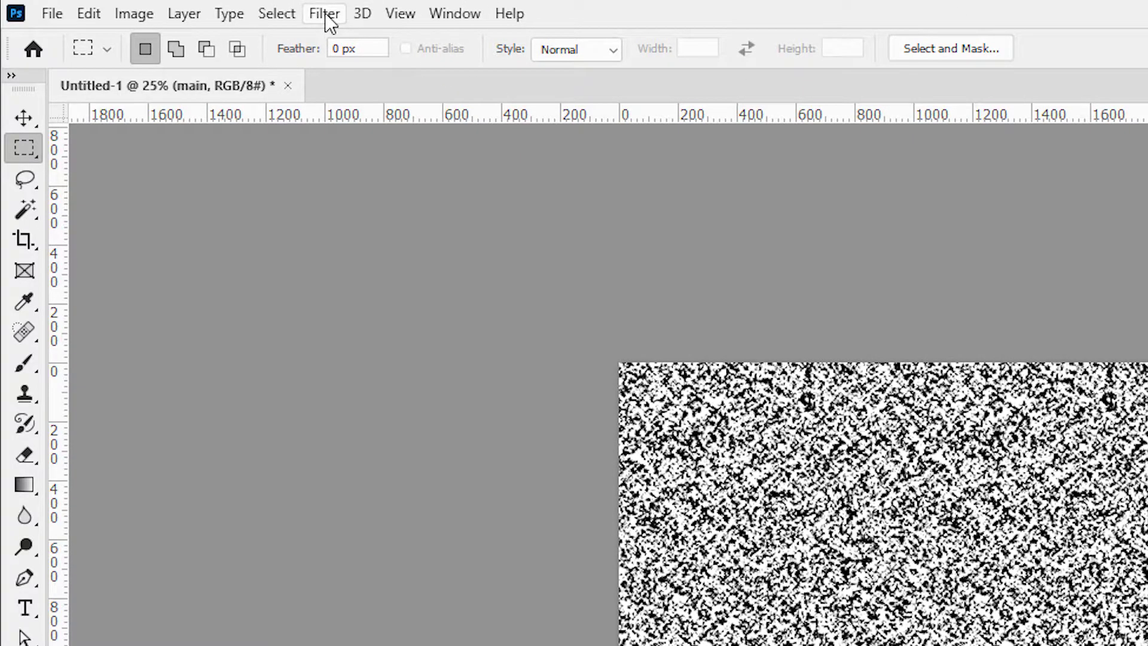
Step: Add a 5-pixel Gaussian Blur smart filter
left_click(329, 17)
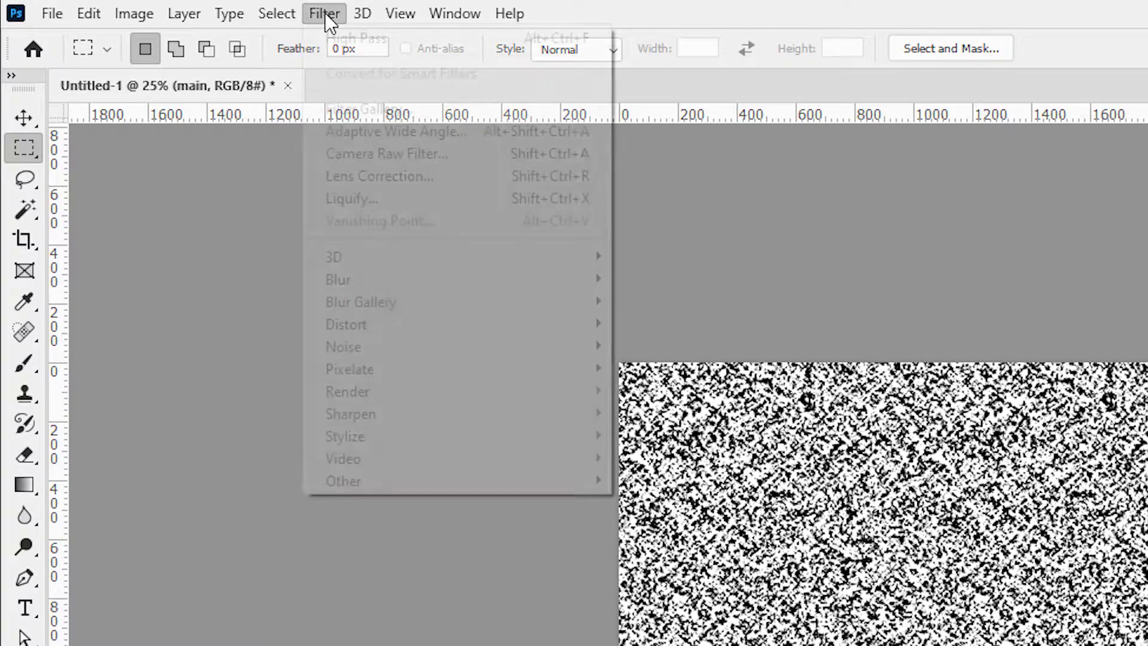
mouse_move(335, 281)
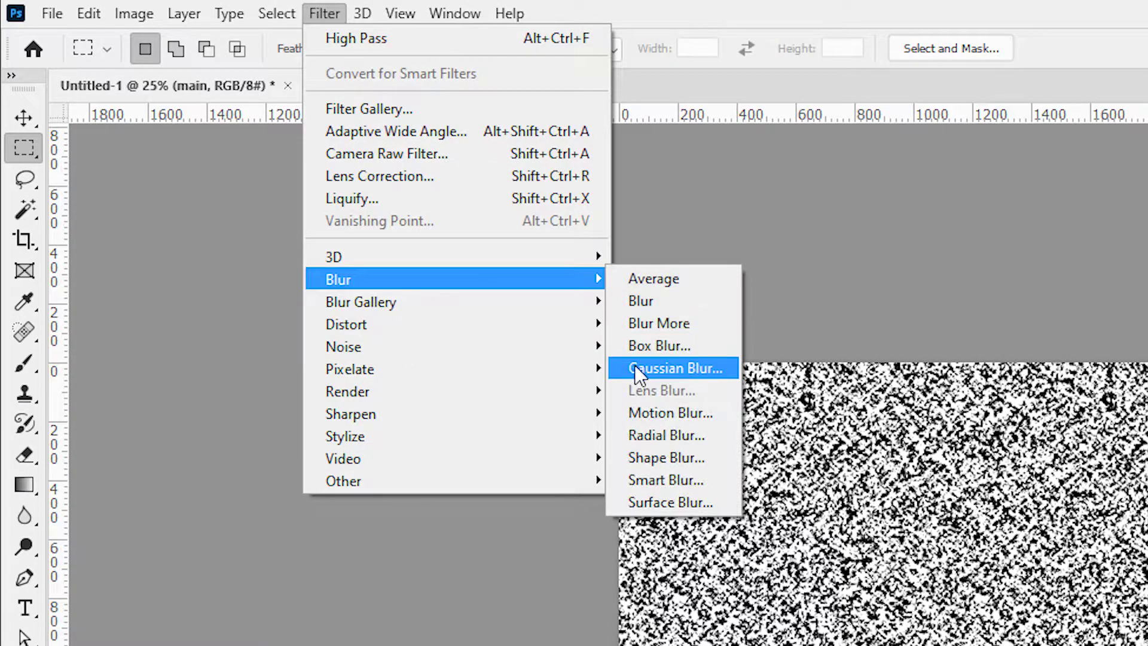
left_click(658, 367)
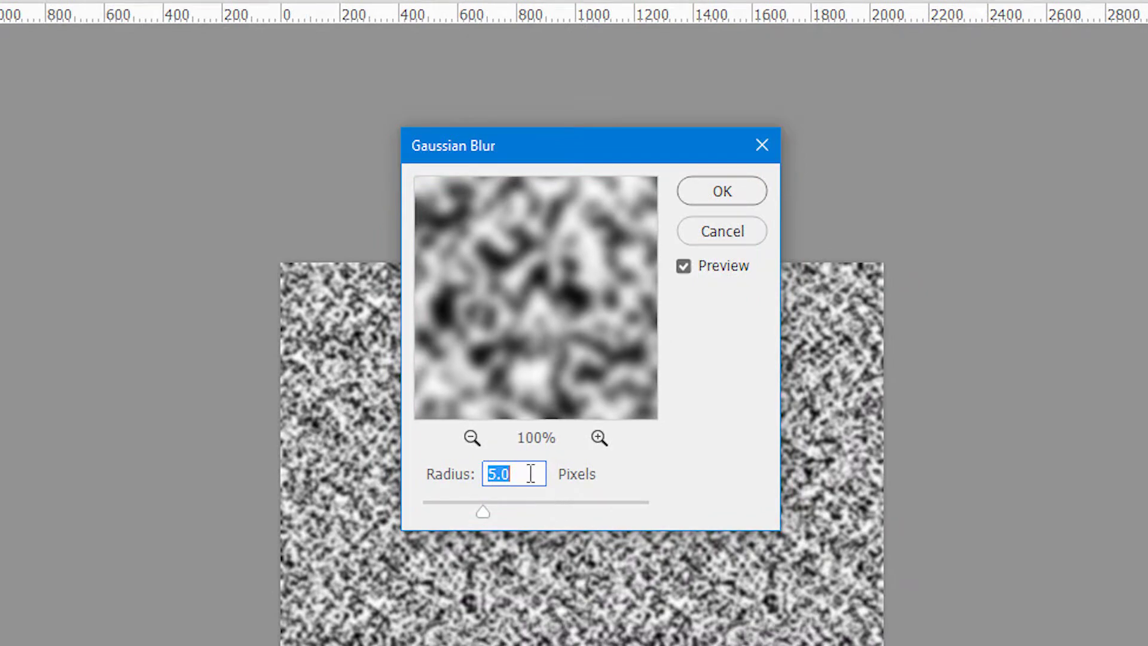
left_click(722, 192)
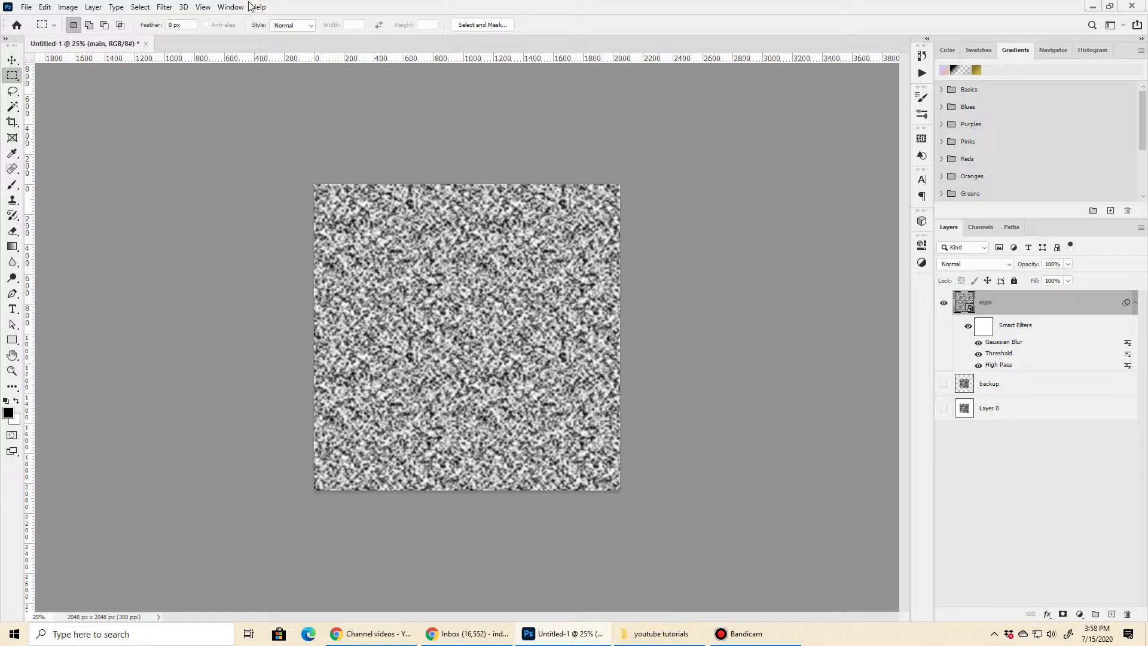
Step: Show the Actions panel and create an action set named Turing Pattern
left_click(230, 7)
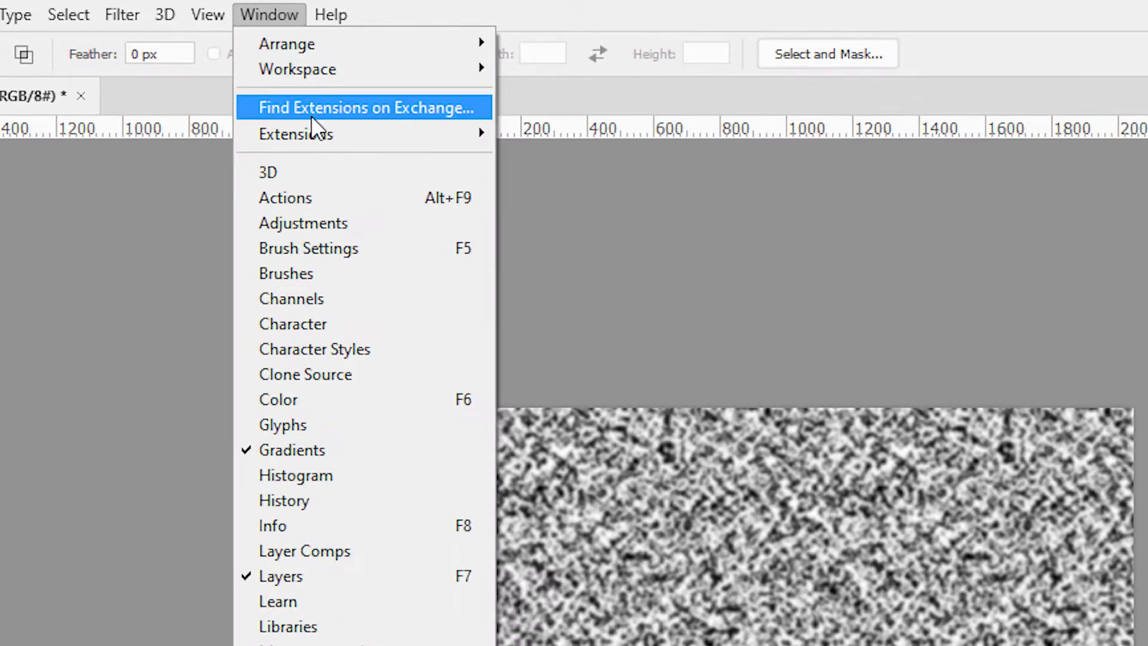
left_click(278, 181)
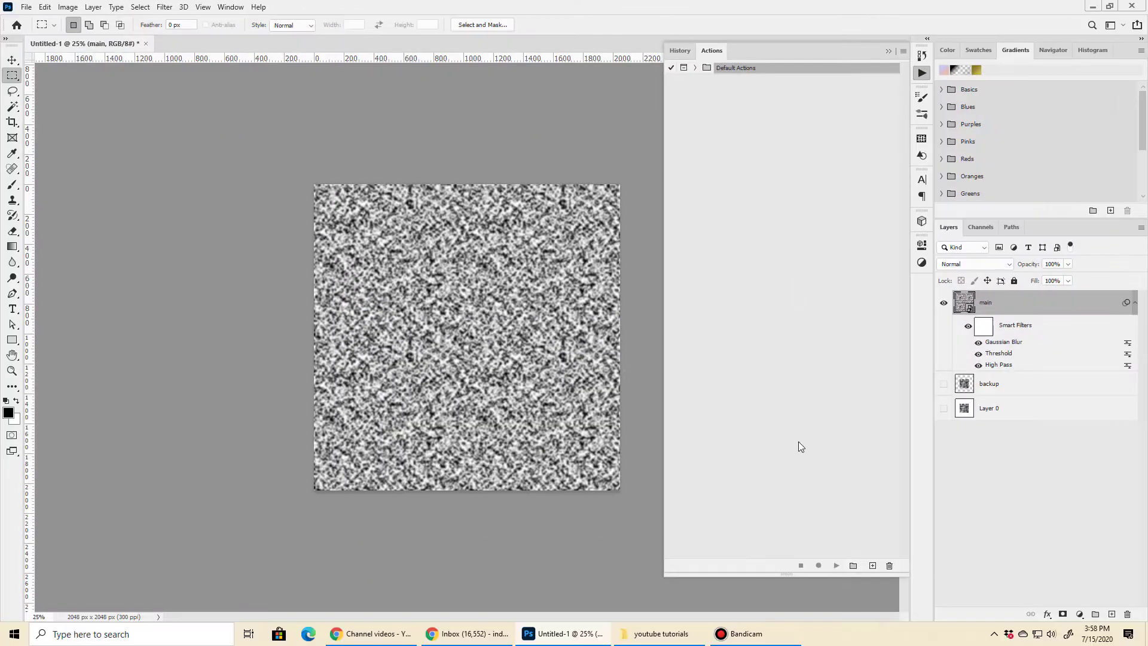
left_click(852, 565)
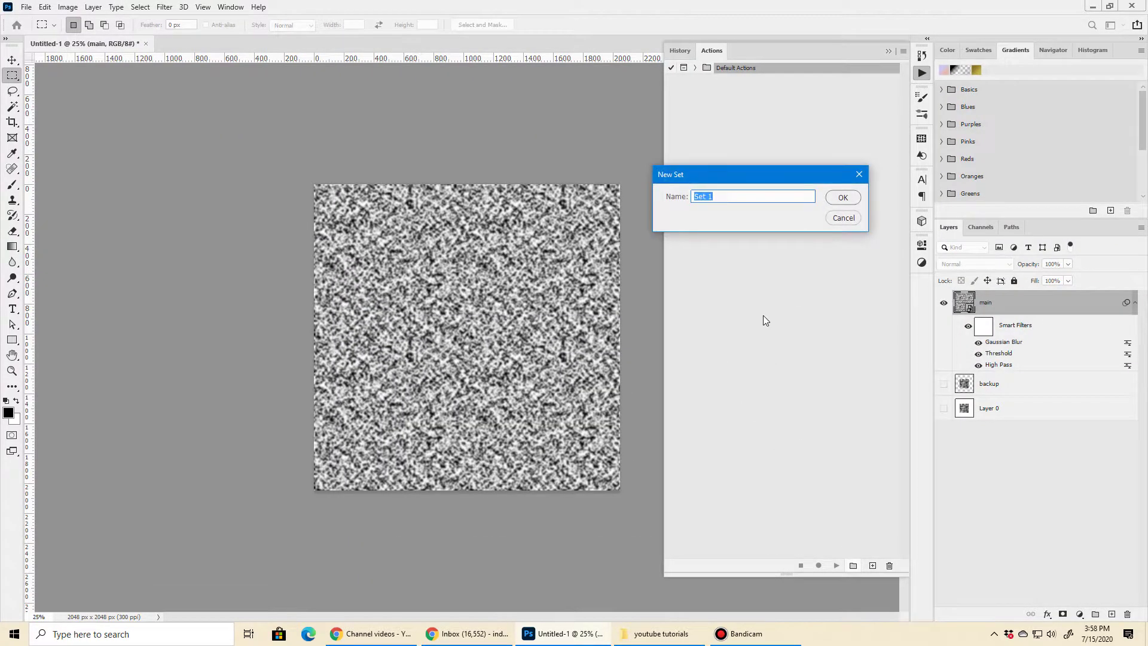
type("Turing P{attern")
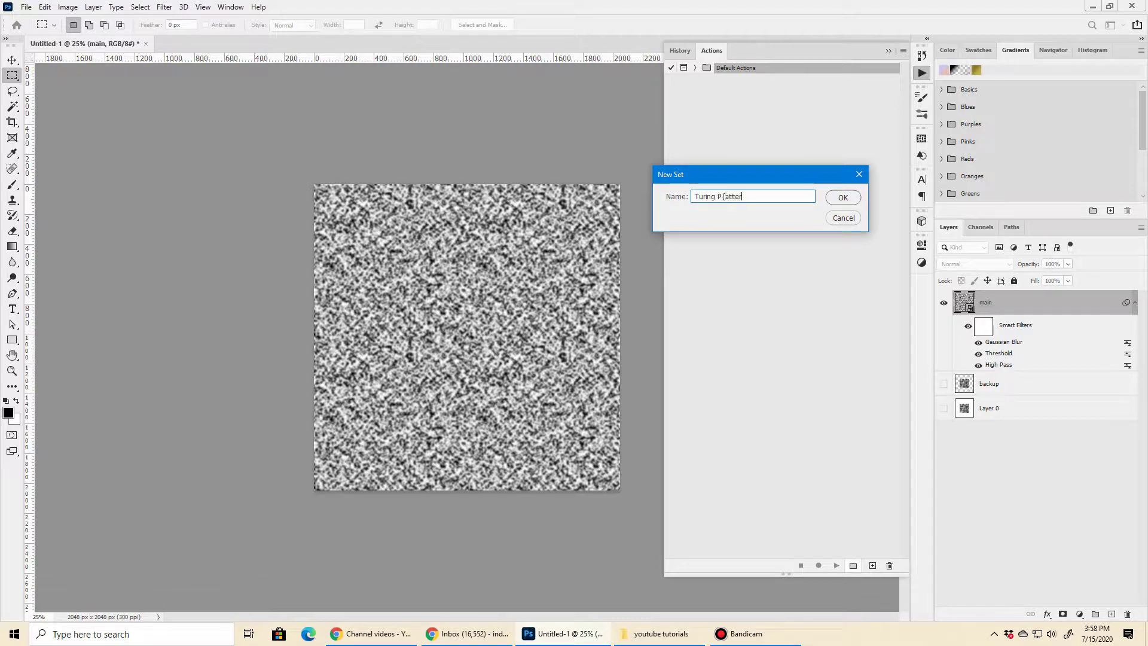
key("Left")
key("Left")
key("Left")
key("BackSpace")
left_click(839, 198)
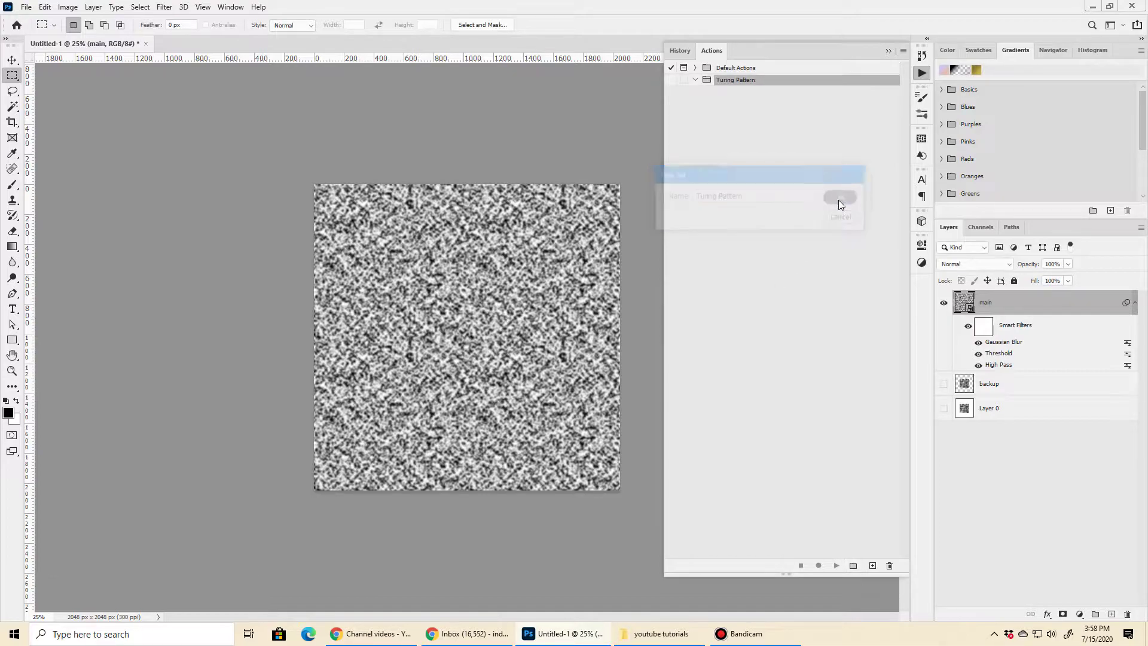
Step: Add an action named Create to the set and start recording
left_click(873, 565)
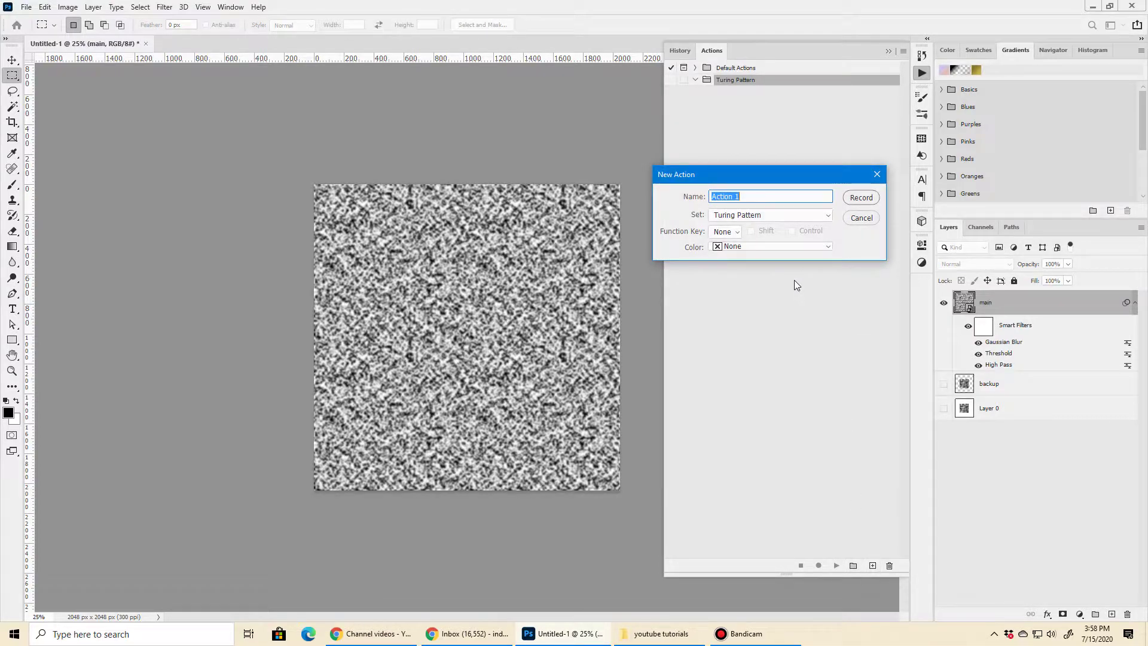
type("Create")
left_click(860, 198)
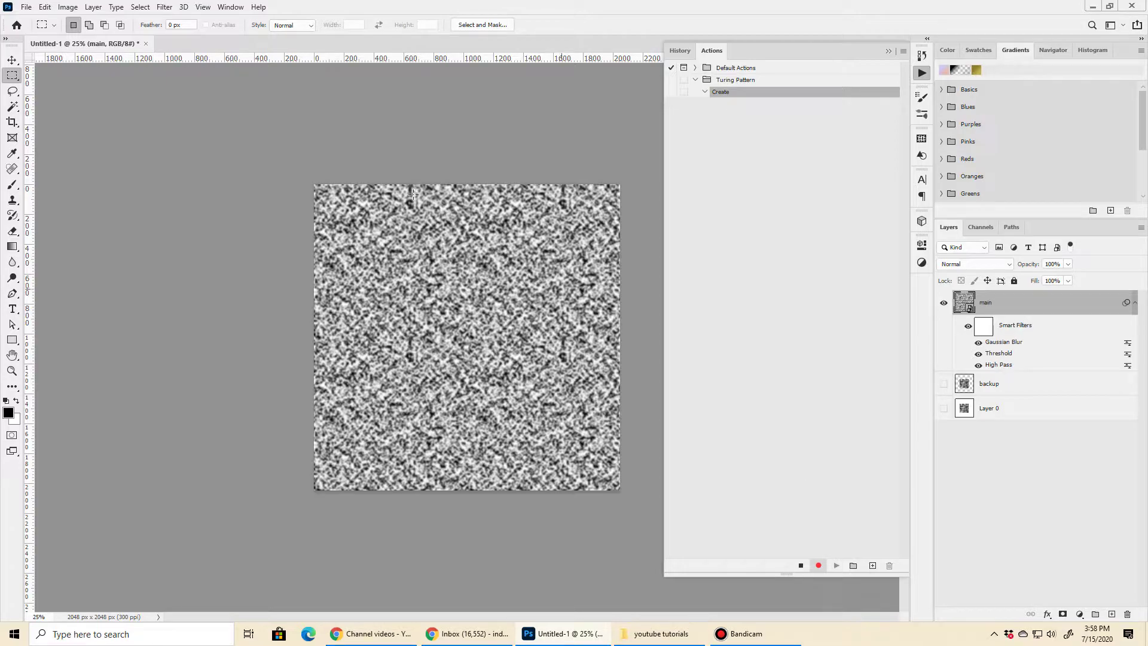
Step: Record a High Pass filter with radius 5
left_click(165, 7)
mouse_move(182, 245)
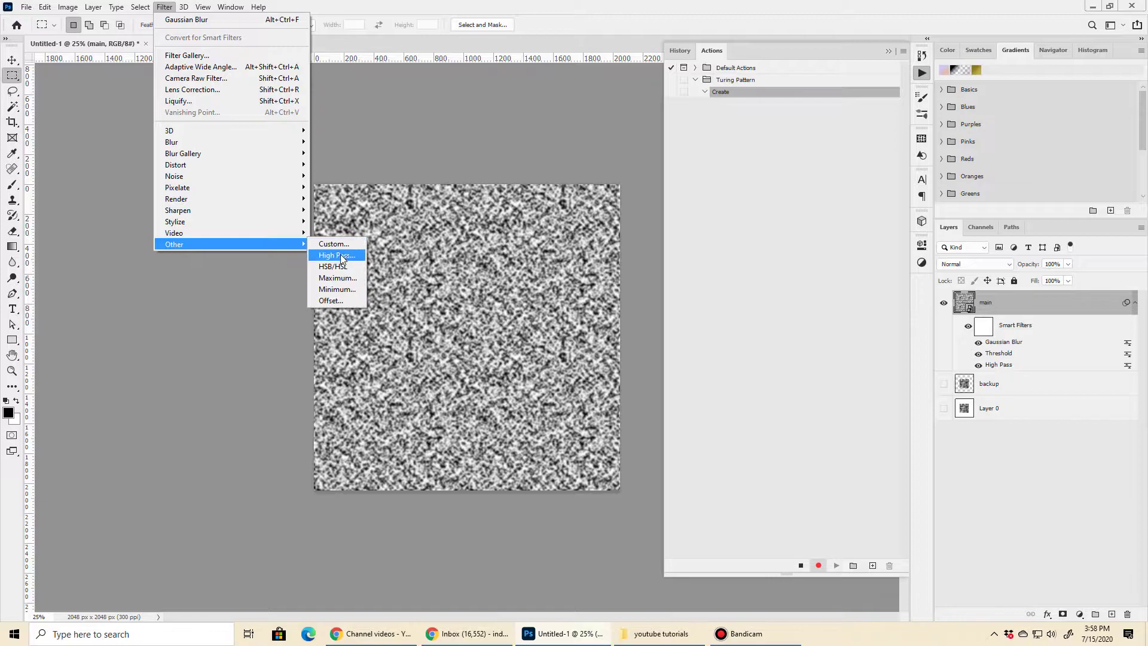
left_click(338, 255)
left_click(538, 297)
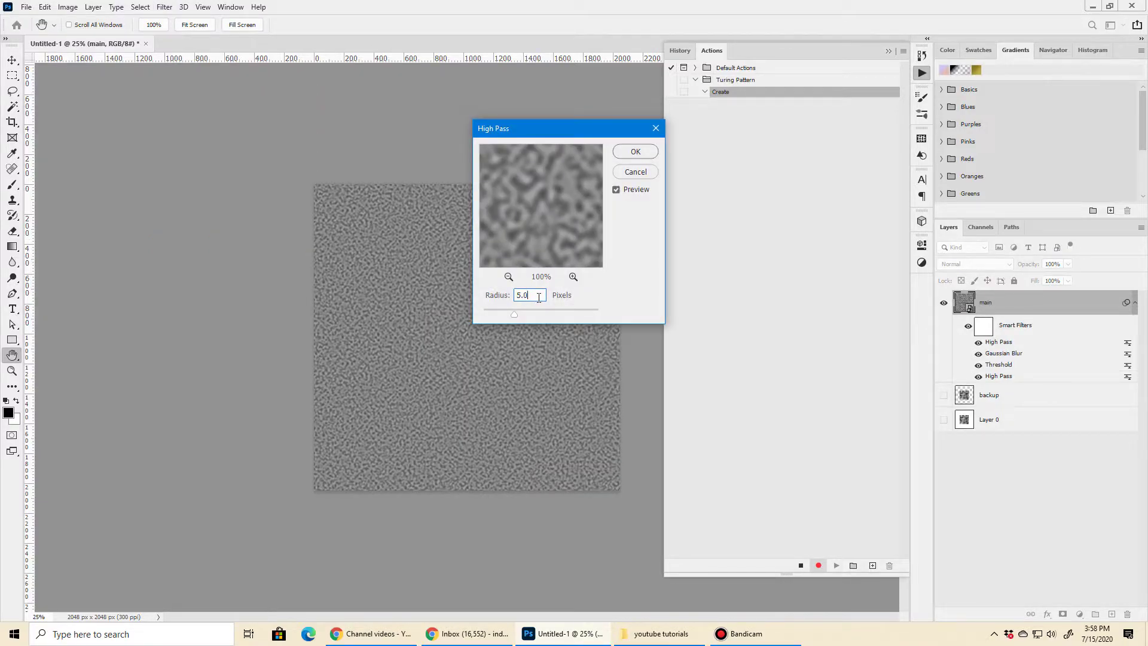
left_click(636, 152)
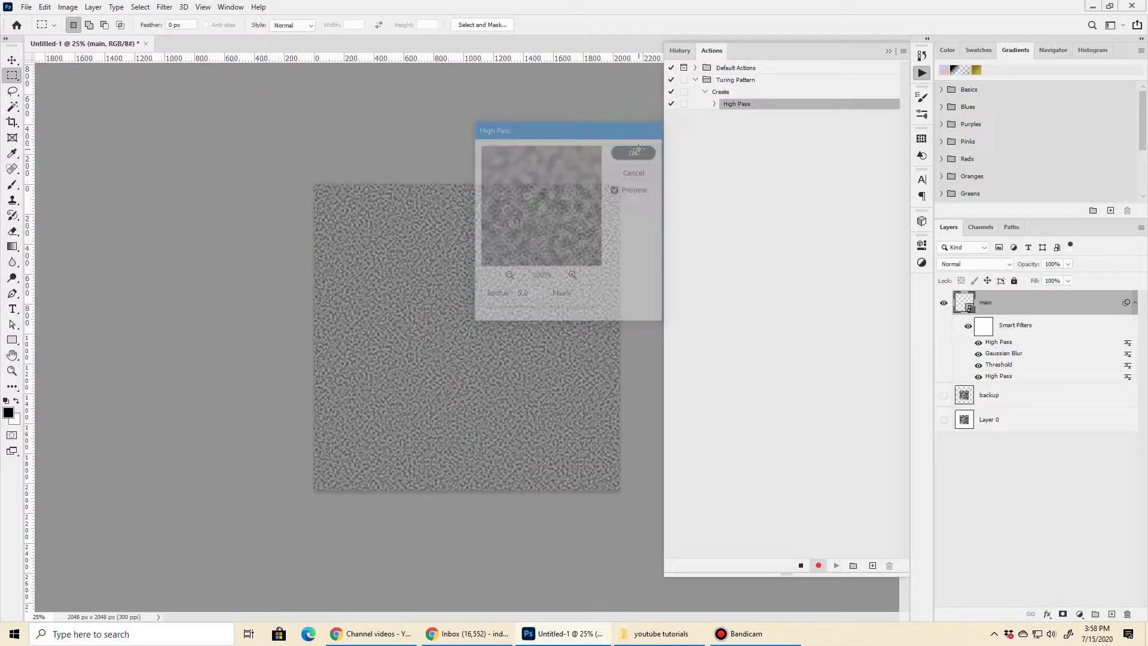
Step: Record a Threshold adjustment at level 128
left_click(67, 7)
mouse_move(75, 40)
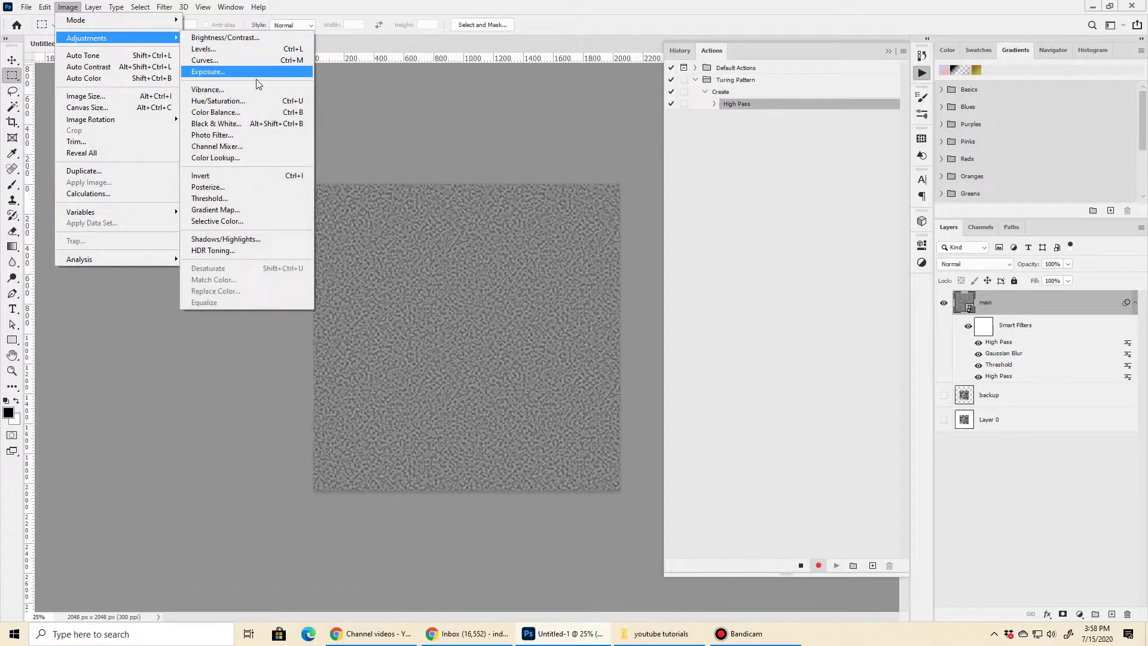
left_click(239, 198)
left_click(580, 179)
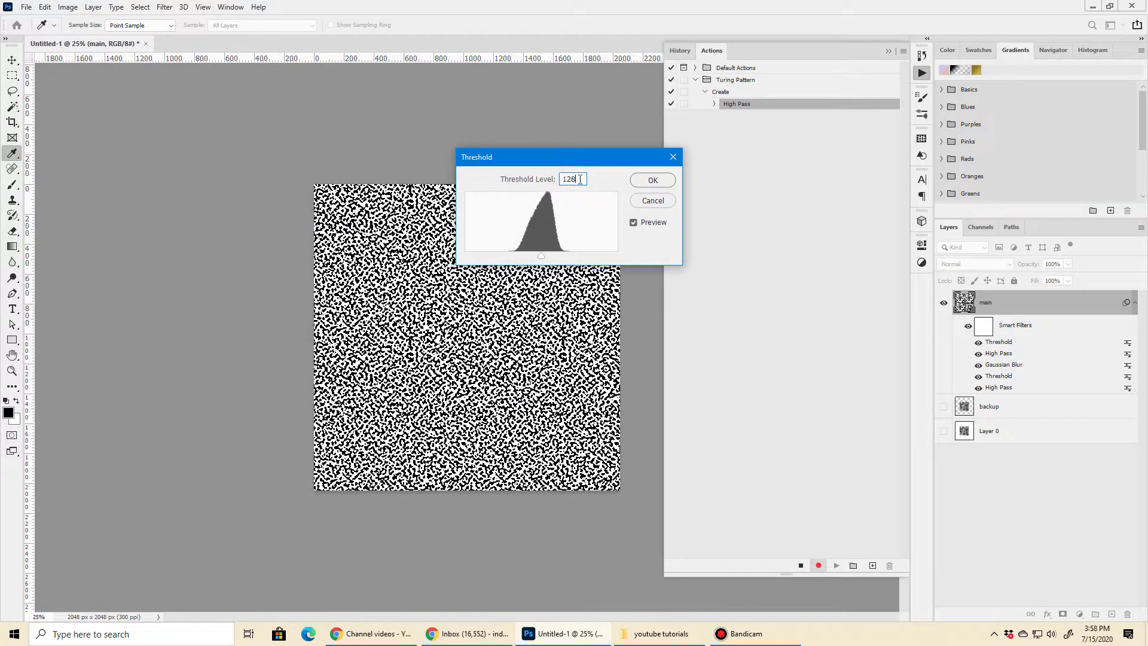
left_click(653, 181)
Step: Record a 5-pixel Gaussian Blur
key("m")
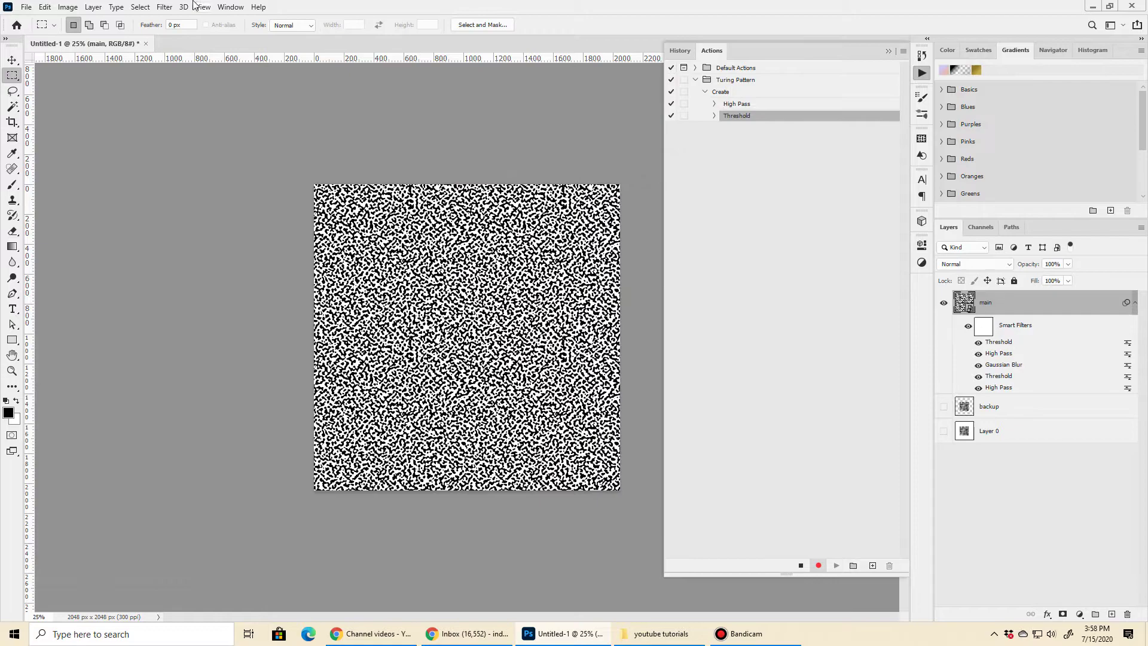
left_click(164, 7)
mouse_move(174, 142)
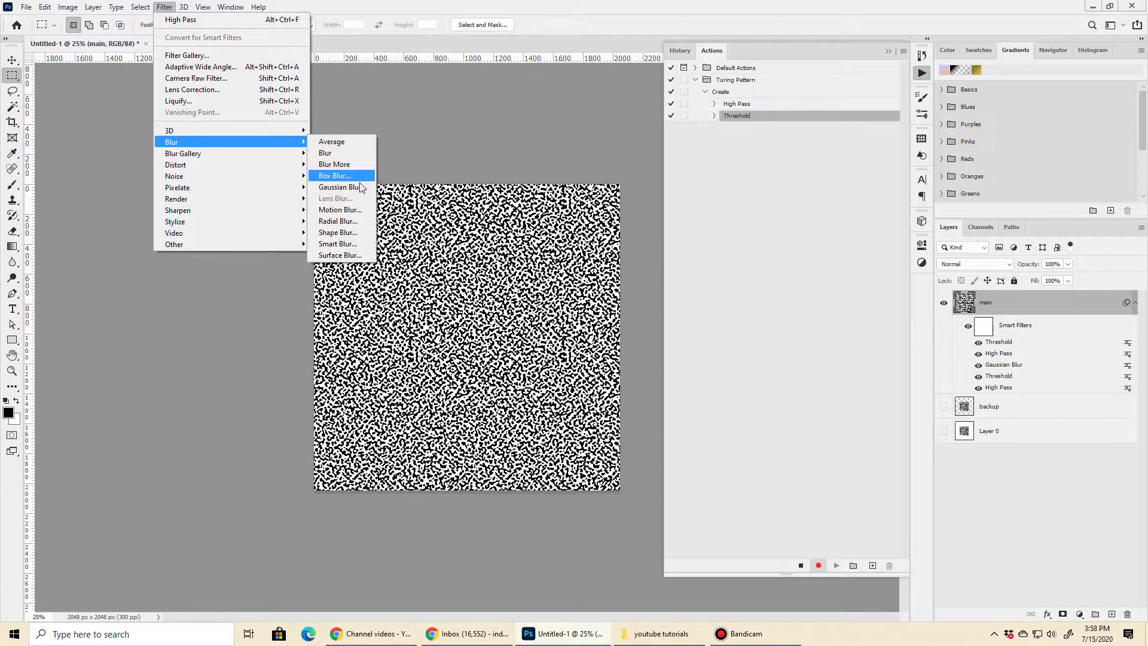
left_click(359, 189)
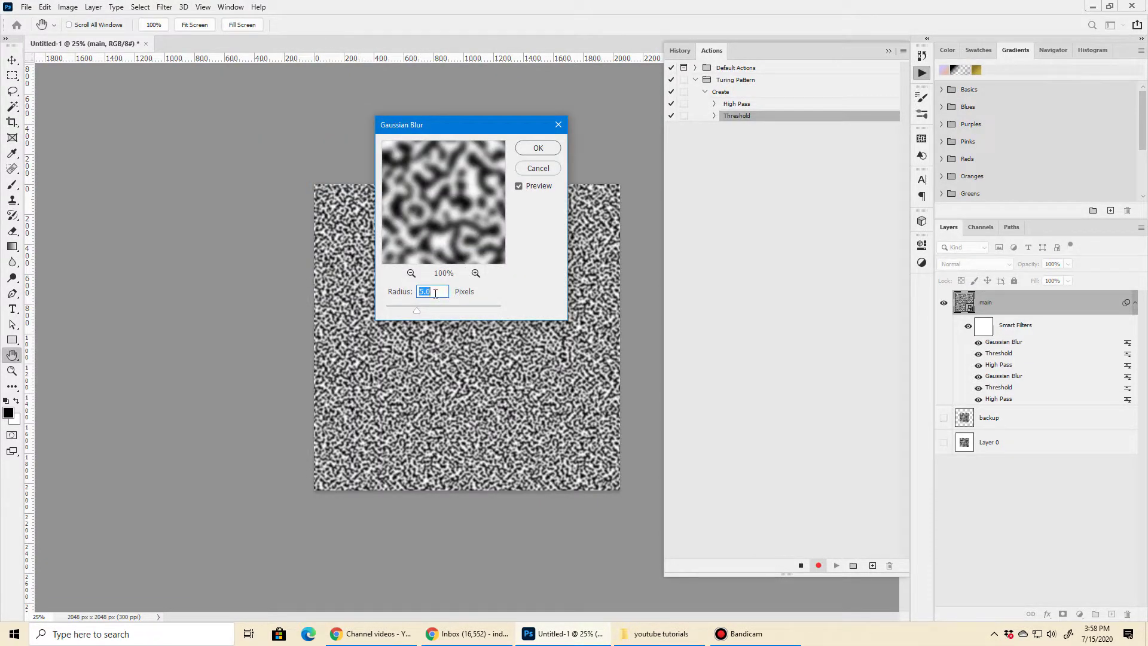
type("5")
key("Return")
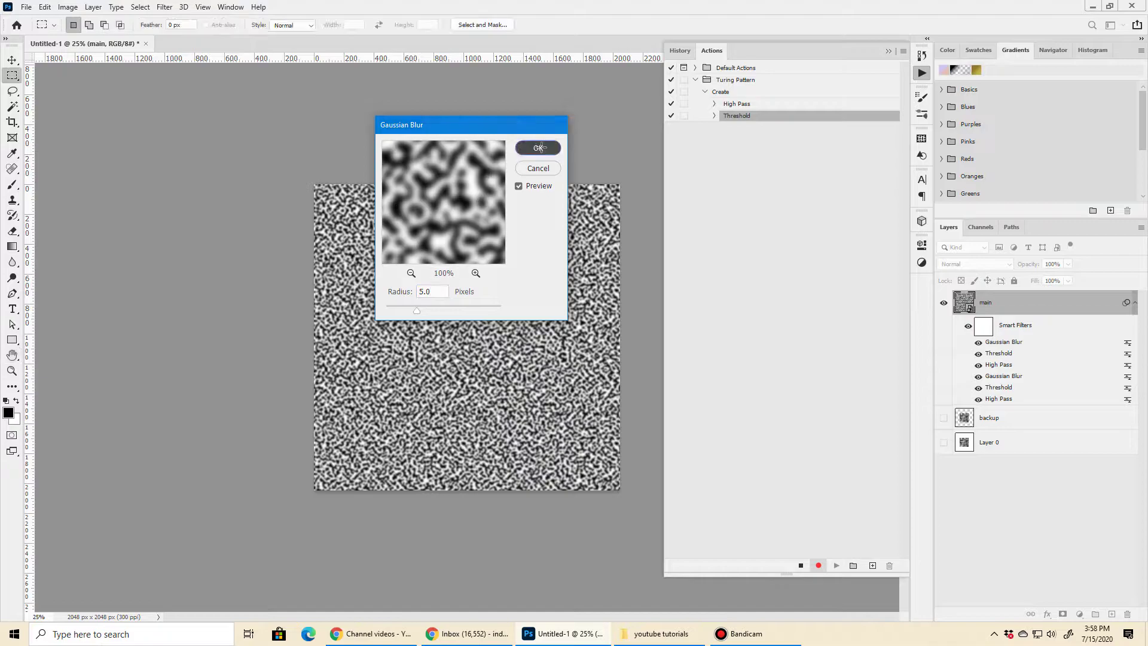
Step: Stop recording and select the collapsed Create action
left_click(800, 567)
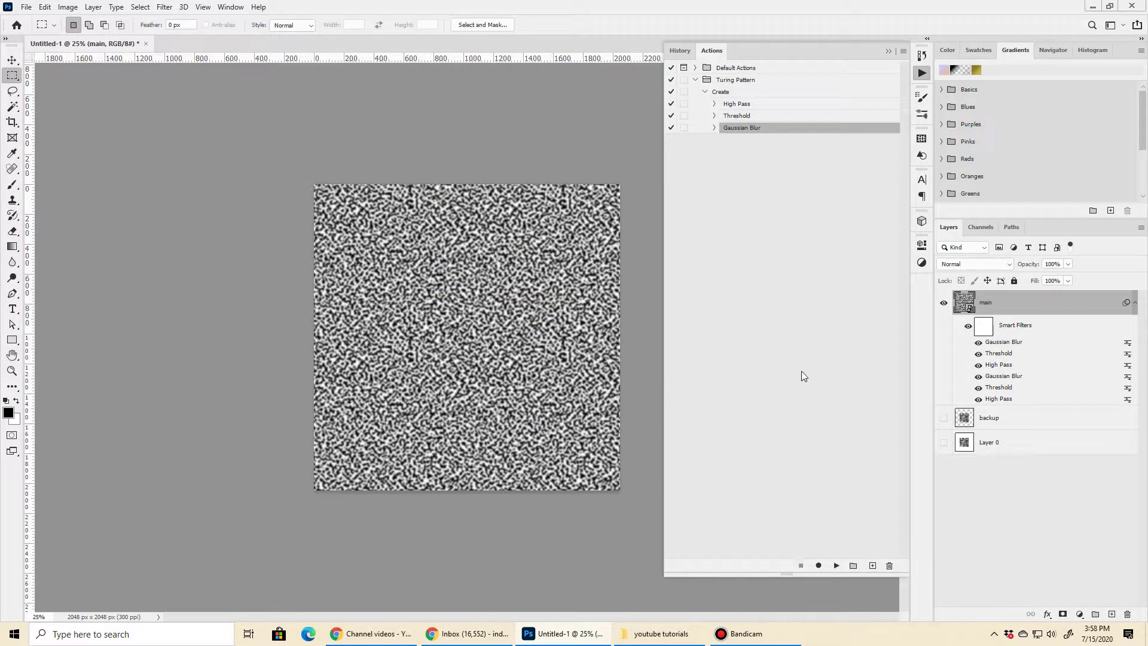
left_click(750, 104)
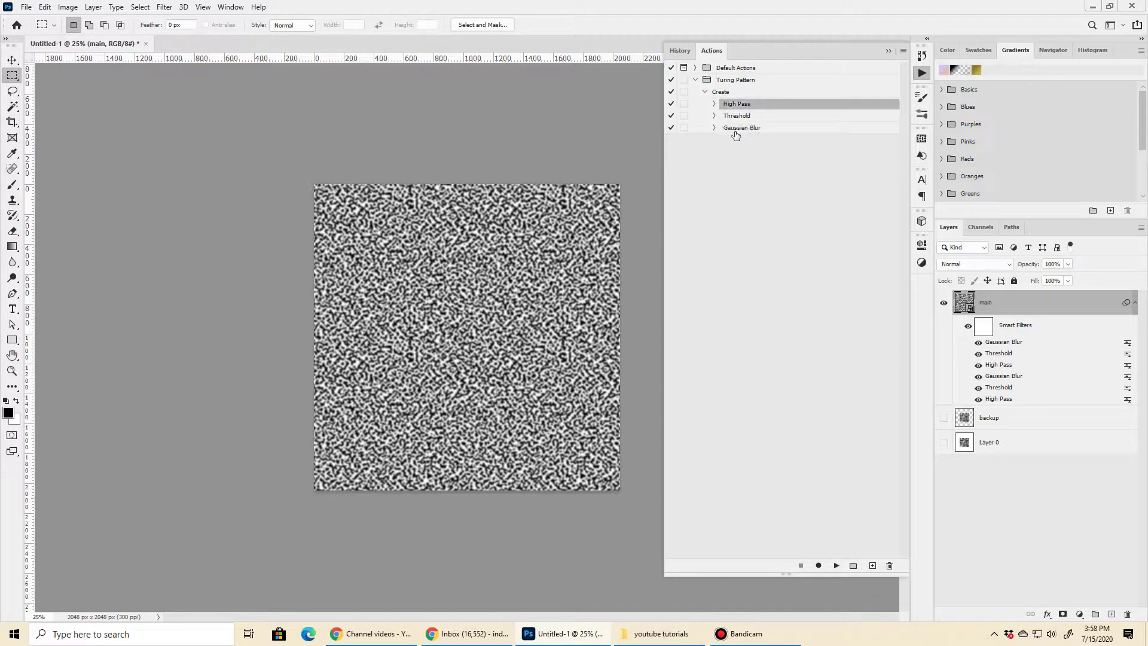
left_click(705, 93)
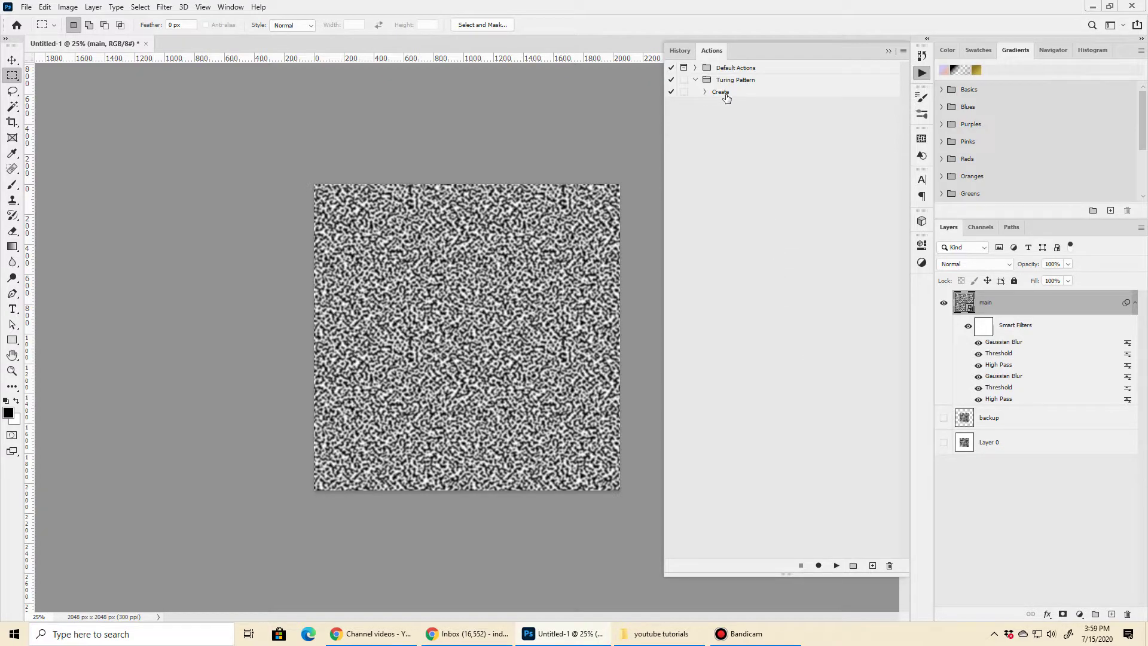
left_click(725, 94)
Step: Play the Create action nine times to refine the maze pattern
left_click(837, 566)
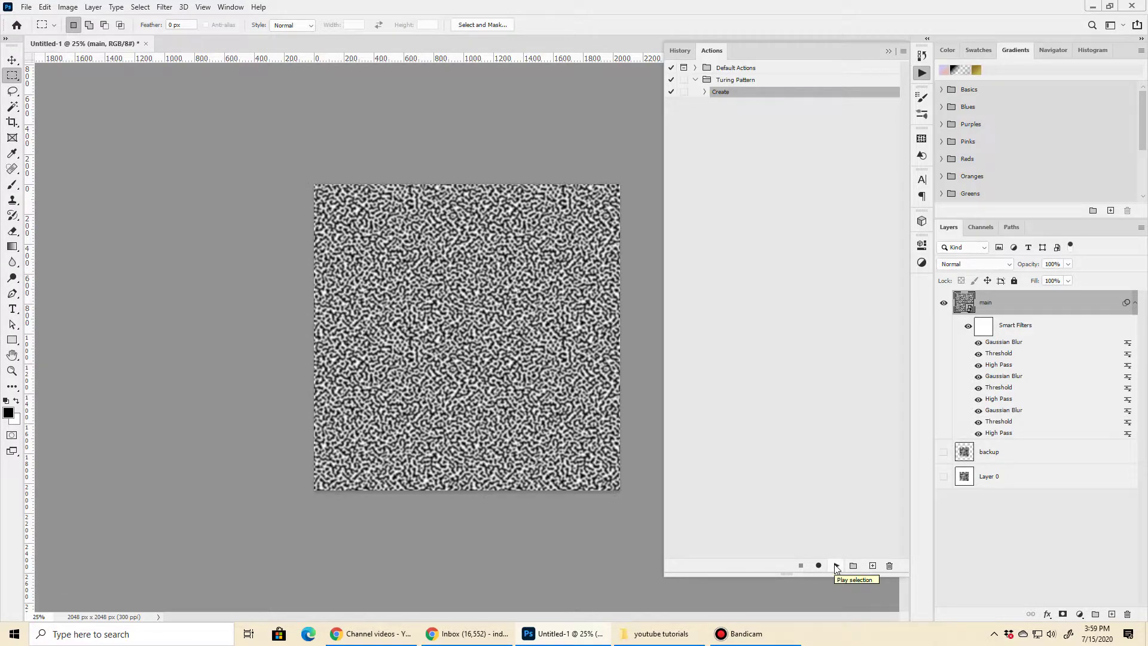
left_click(836, 566)
left_click(837, 566)
left_click(836, 566)
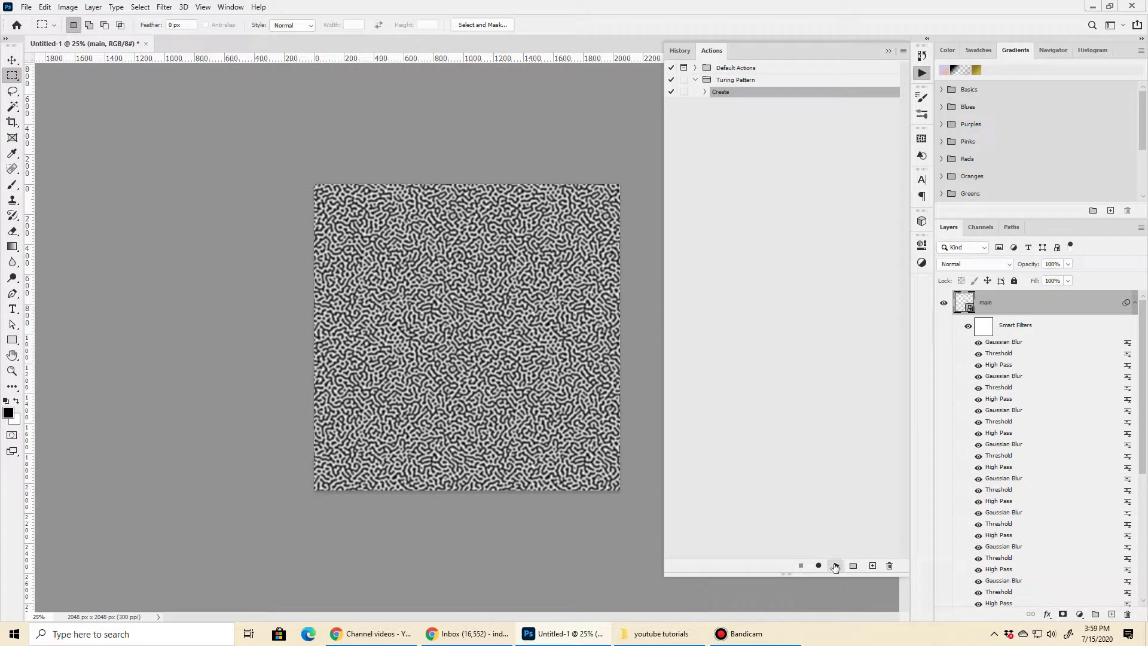
left_click(836, 566)
left_click(835, 566)
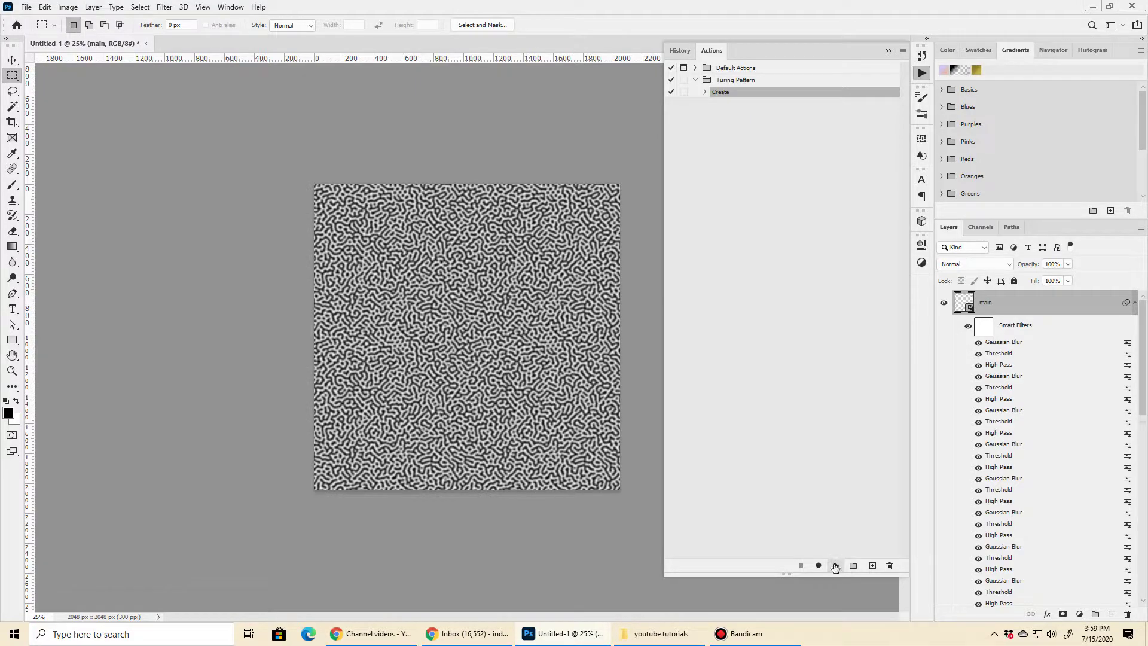
left_click(836, 566)
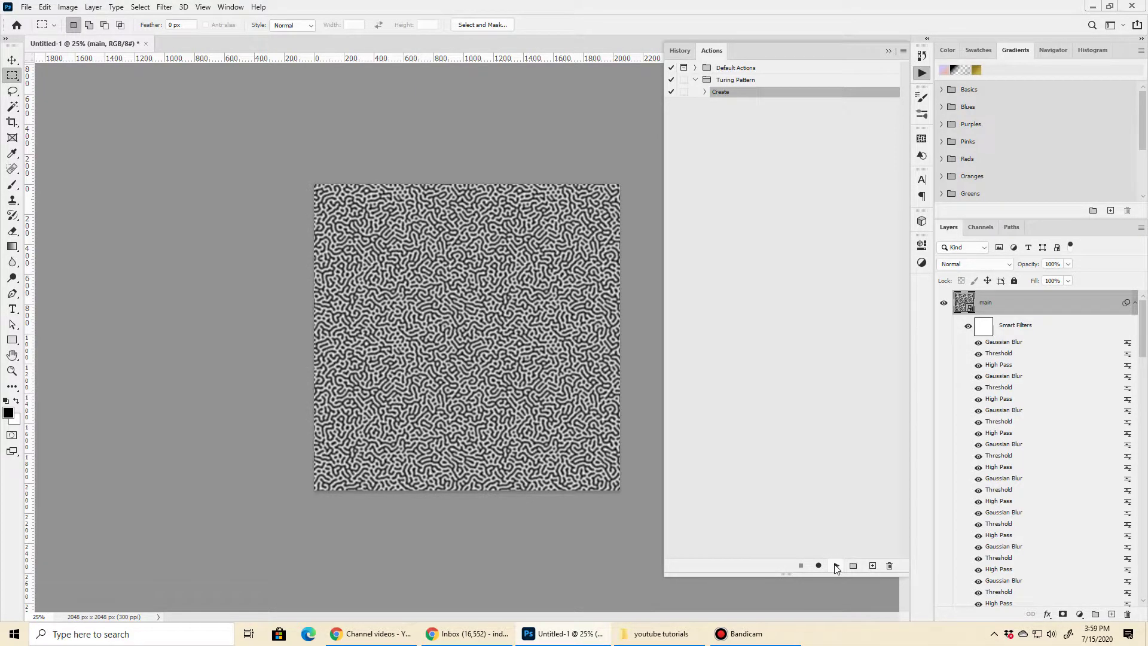
left_click(836, 566)
left_click(835, 566)
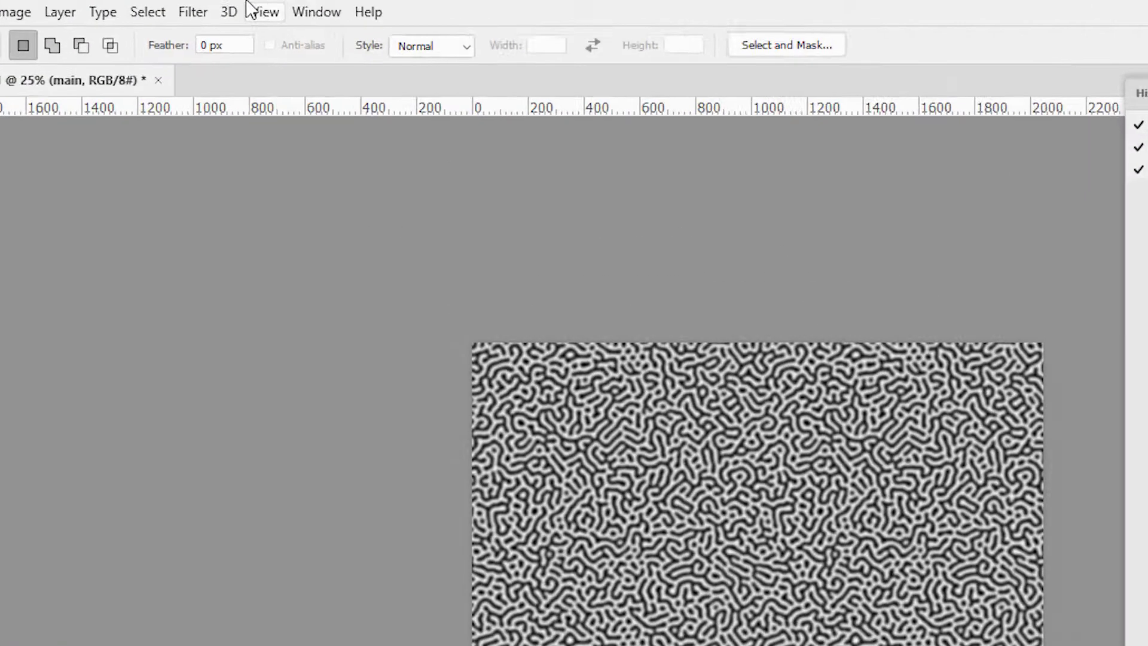
Step: Apply Unsharp Mask with Amount 200%, Radius 200 px, Threshold 0
left_click(164, 6)
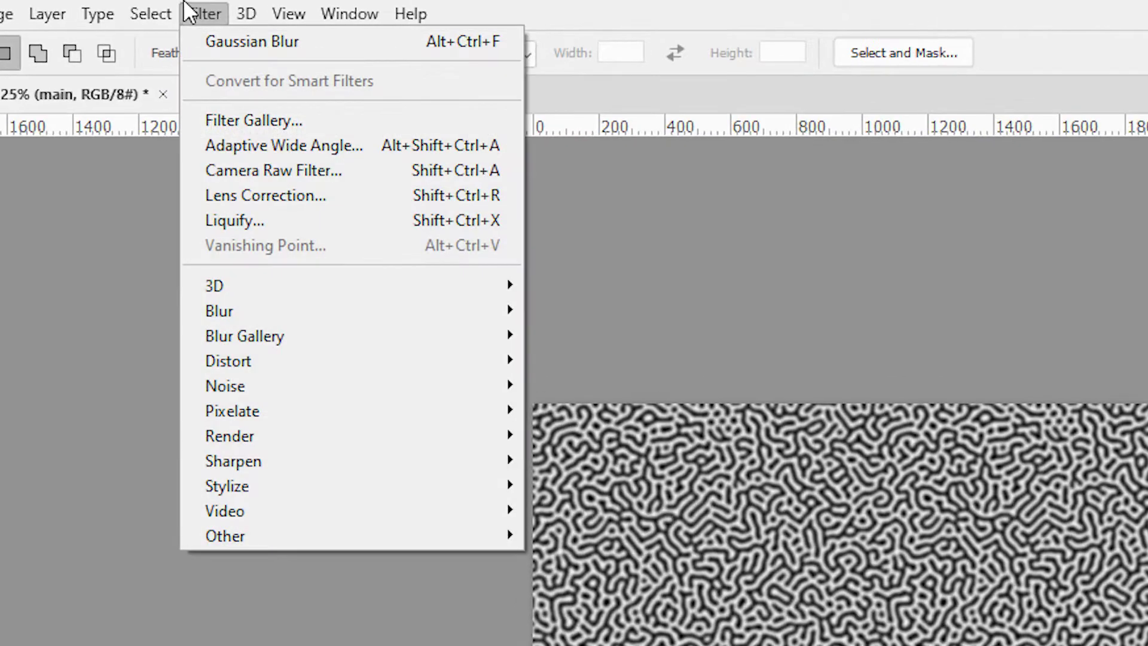
mouse_move(264, 475)
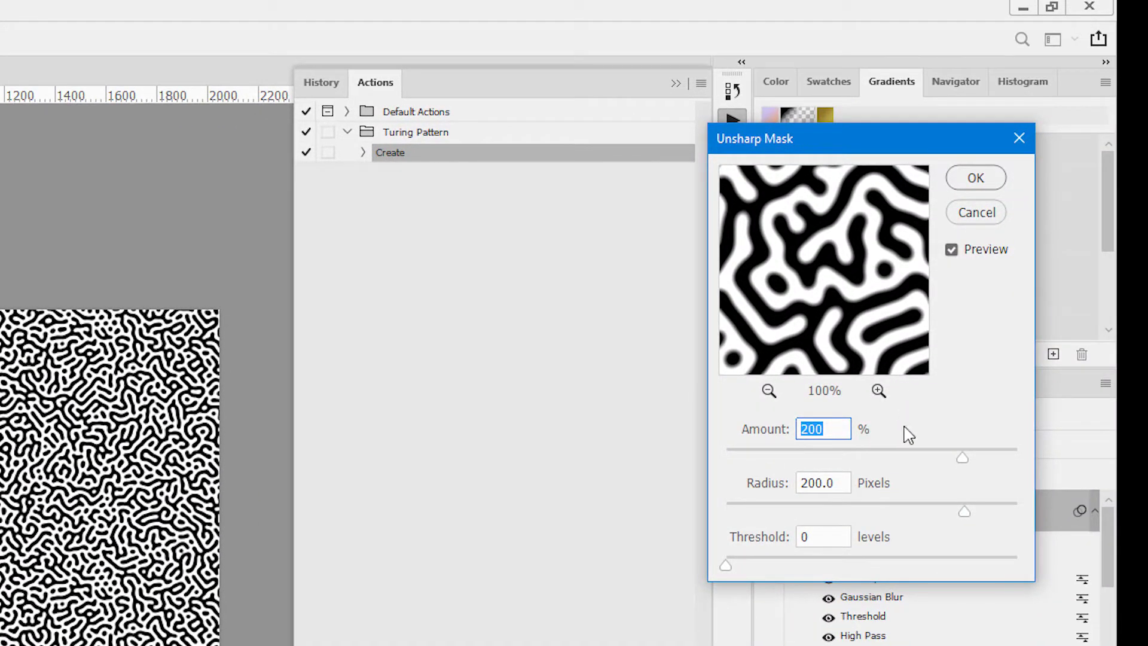
left_click(837, 430)
left_click(841, 483)
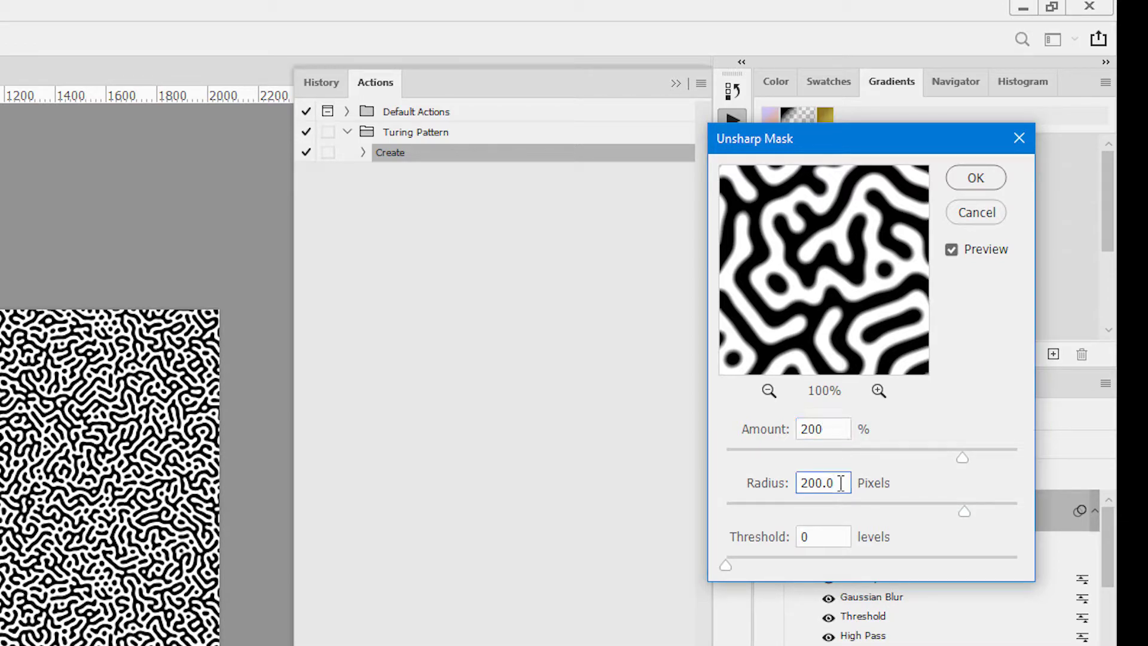
left_click(817, 536)
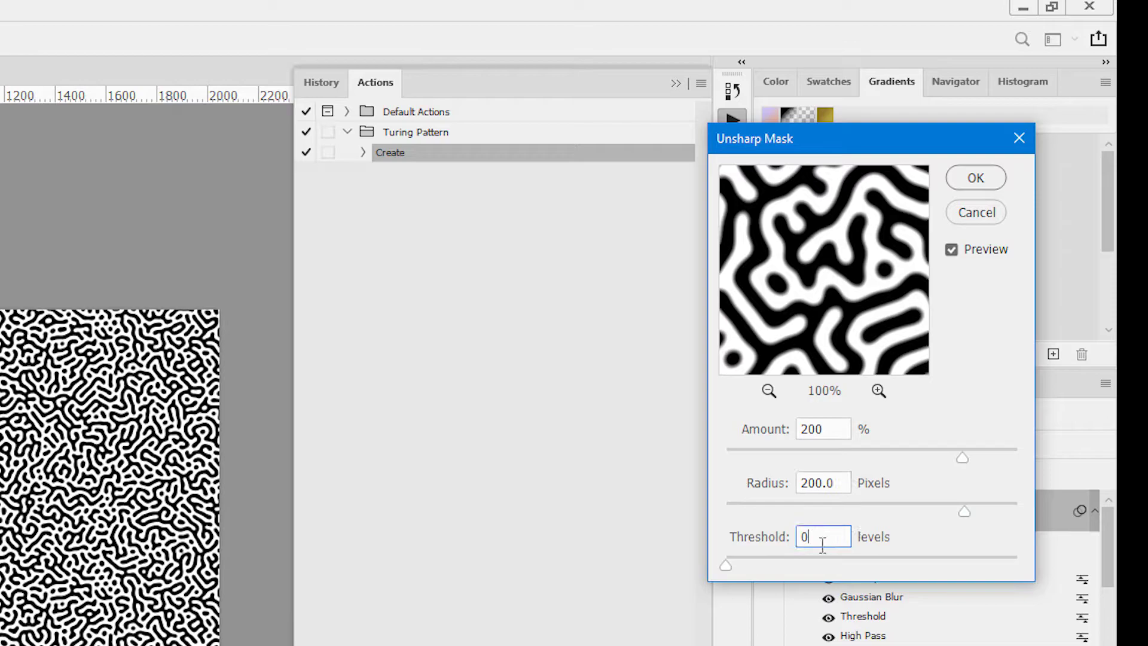
left_click(977, 178)
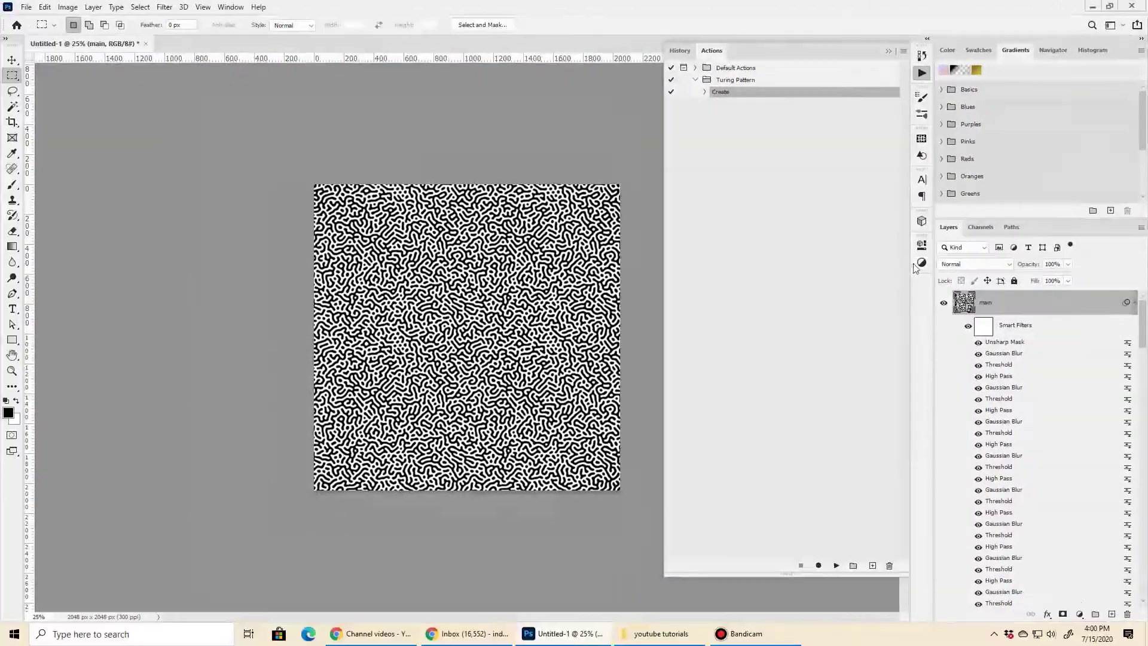
Step: Repeat Unsharp Mask with the same settings for a second pass
left_click(164, 7)
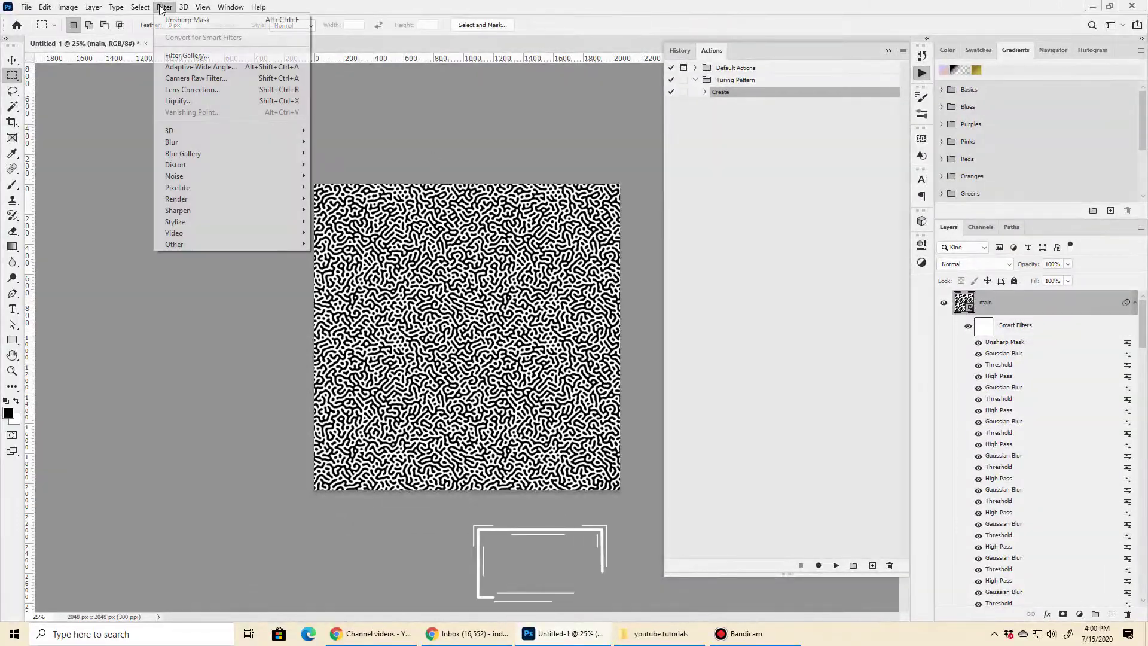
left_click(187, 19)
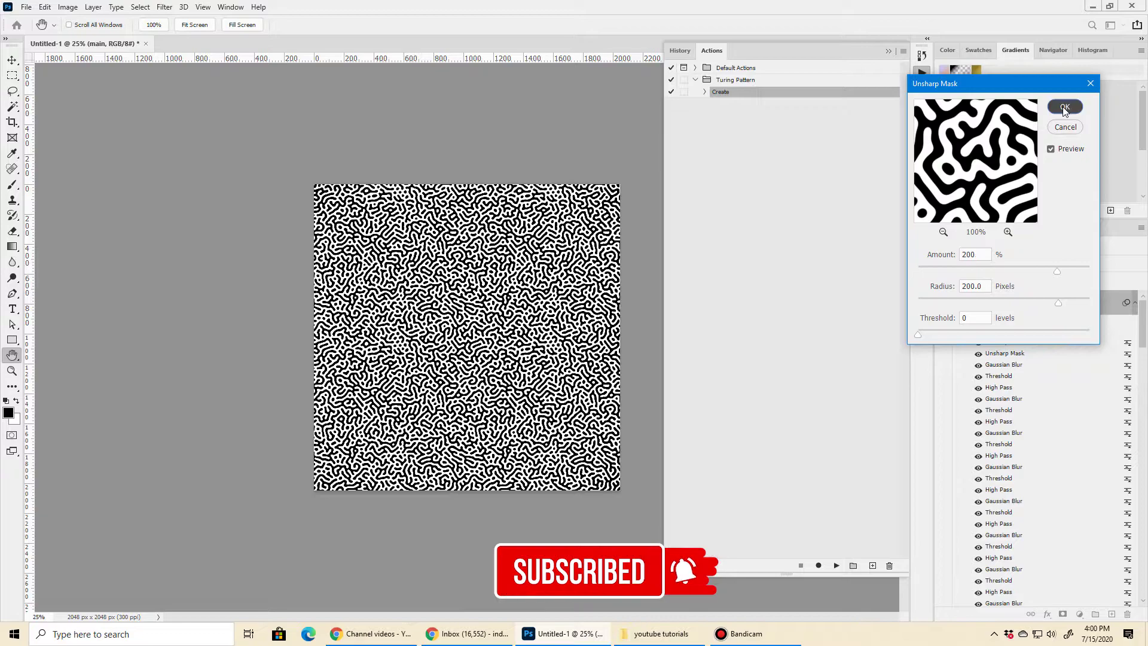
left_click(1066, 106)
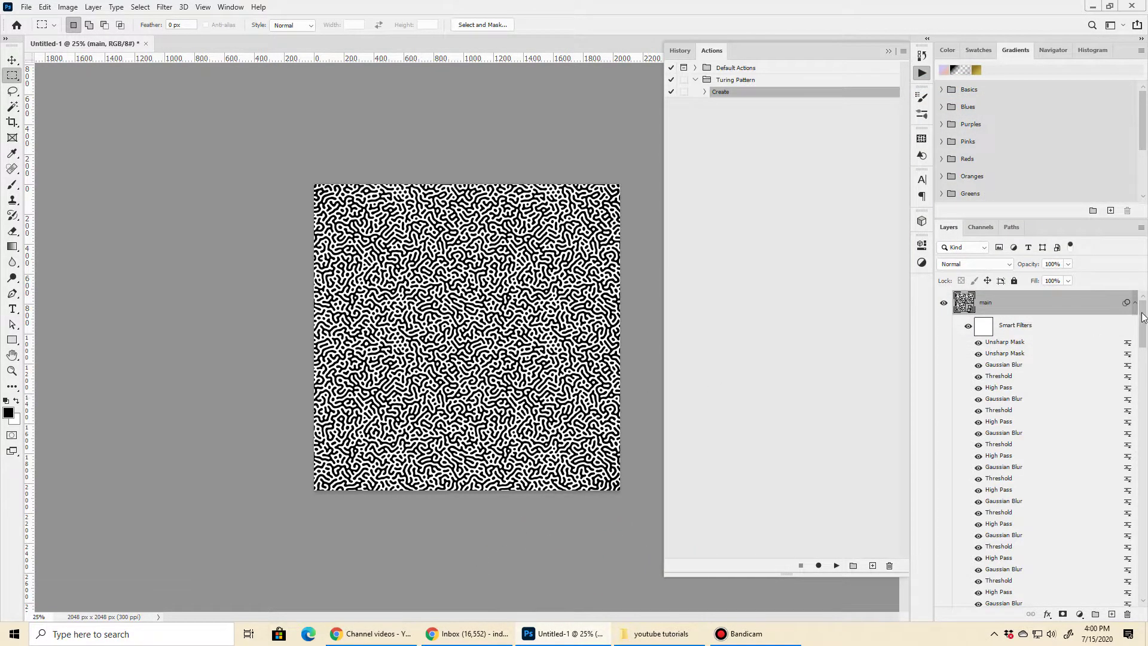
Step: Crop the canvas to the backup layer's pixels, leaving one 1024 × 1024 px tile, then zoom in
left_click_drag(1144, 318, 1145, 581)
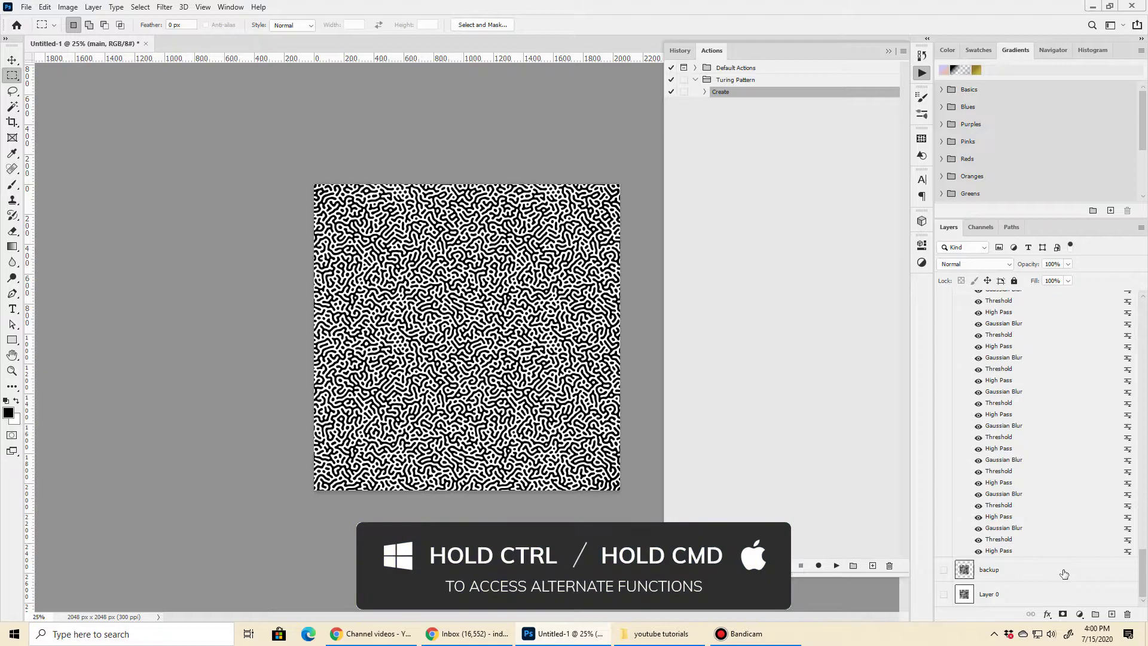
left_click(963, 570, "ctrl")
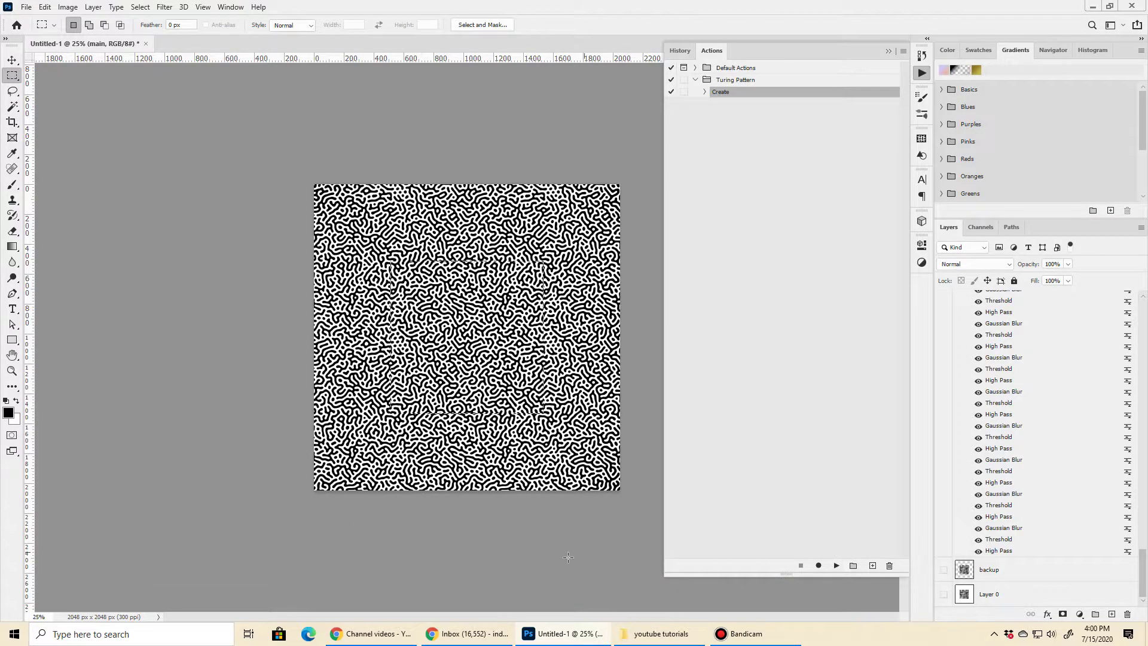
key("c")
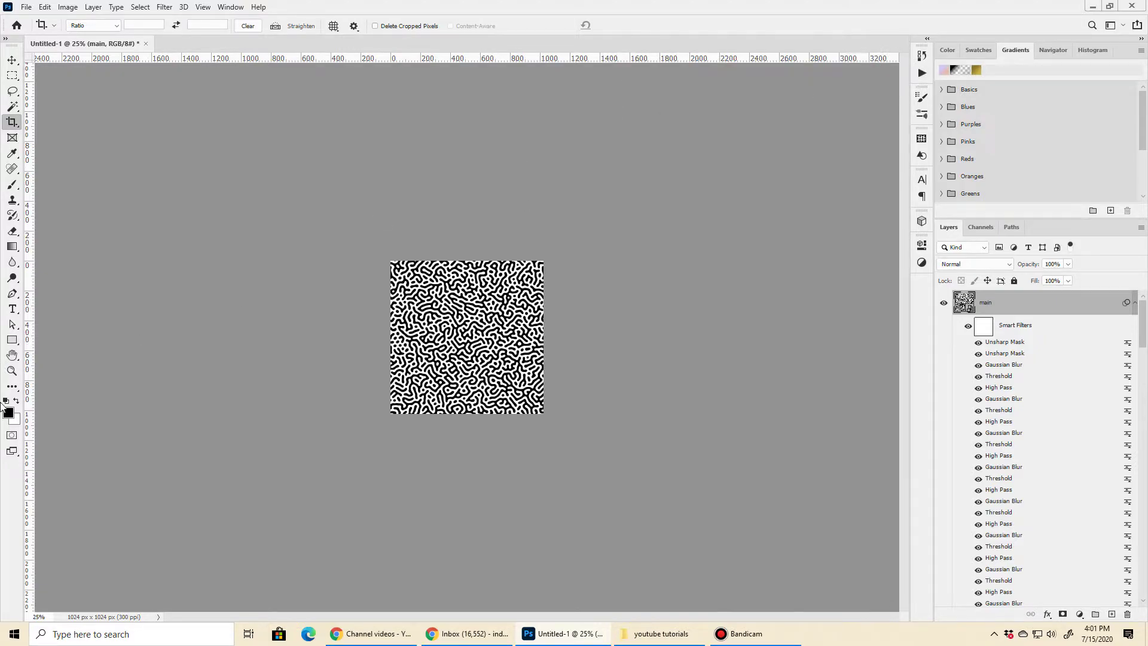
left_click(12, 371)
left_click(403, 302)
left_click(481, 209)
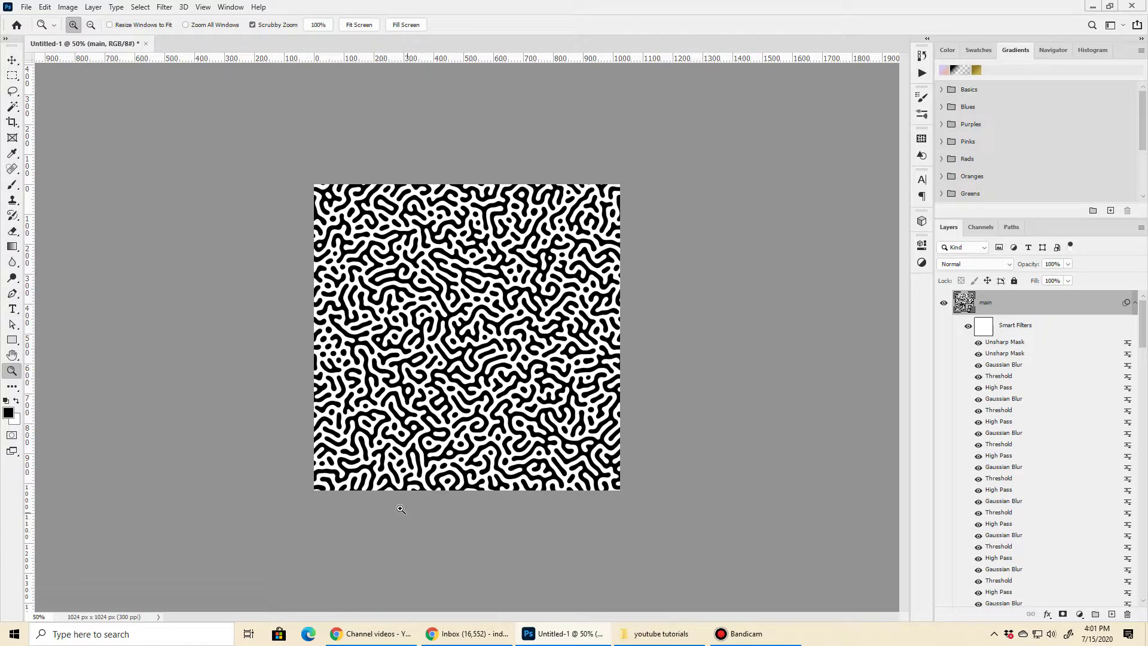
Step: Define the current maze tile as a new pattern preset named 'T'
left_click(44, 7)
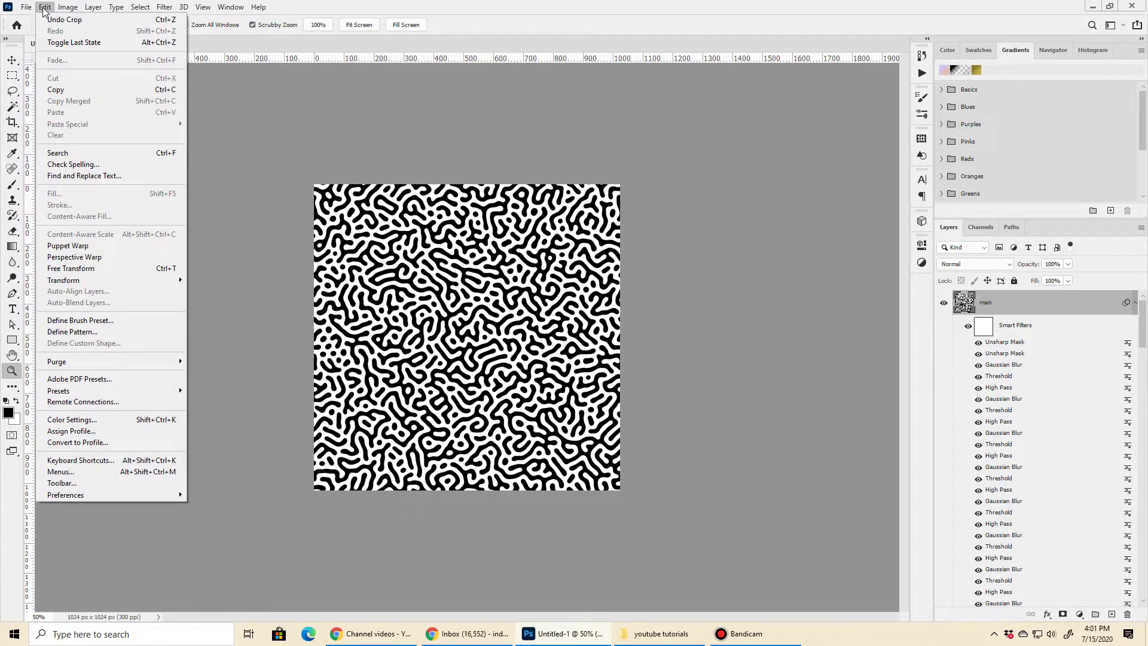
left_click(72, 331)
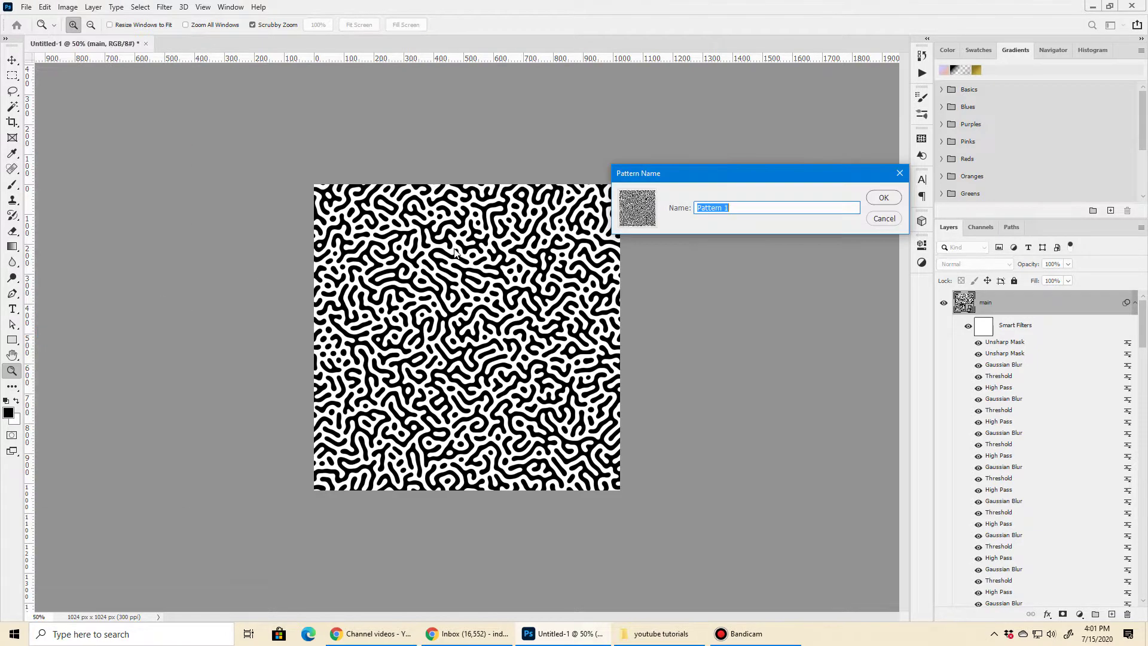
type("Turing")
left_click(884, 198)
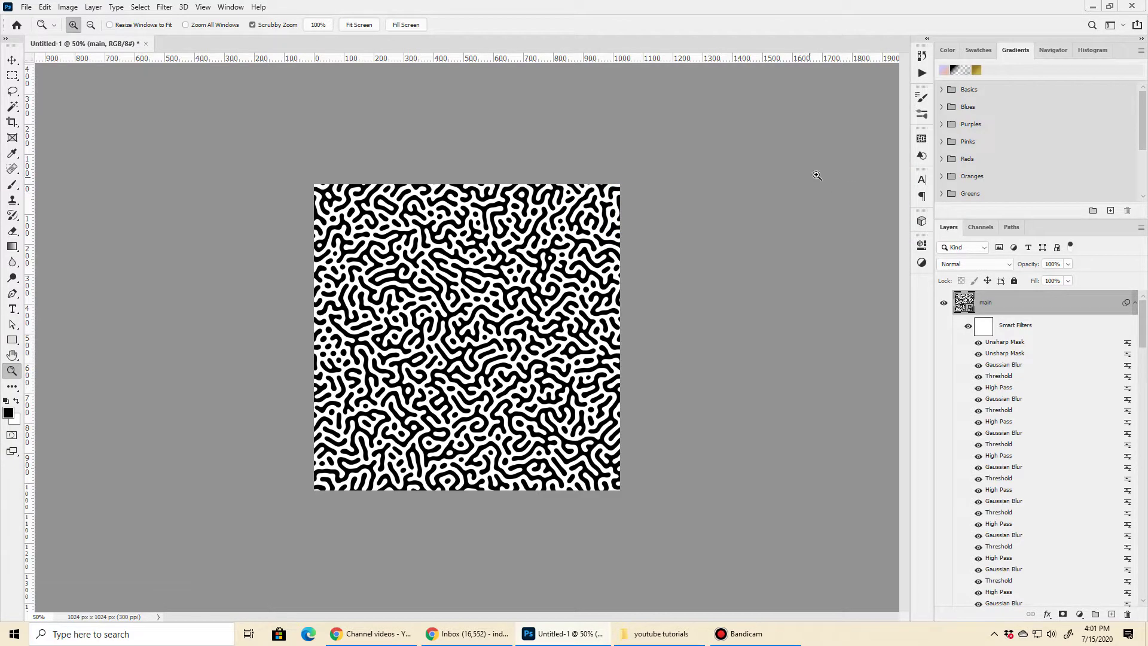
Step: Create a new 3000 × 3000 px document
left_click(27, 7)
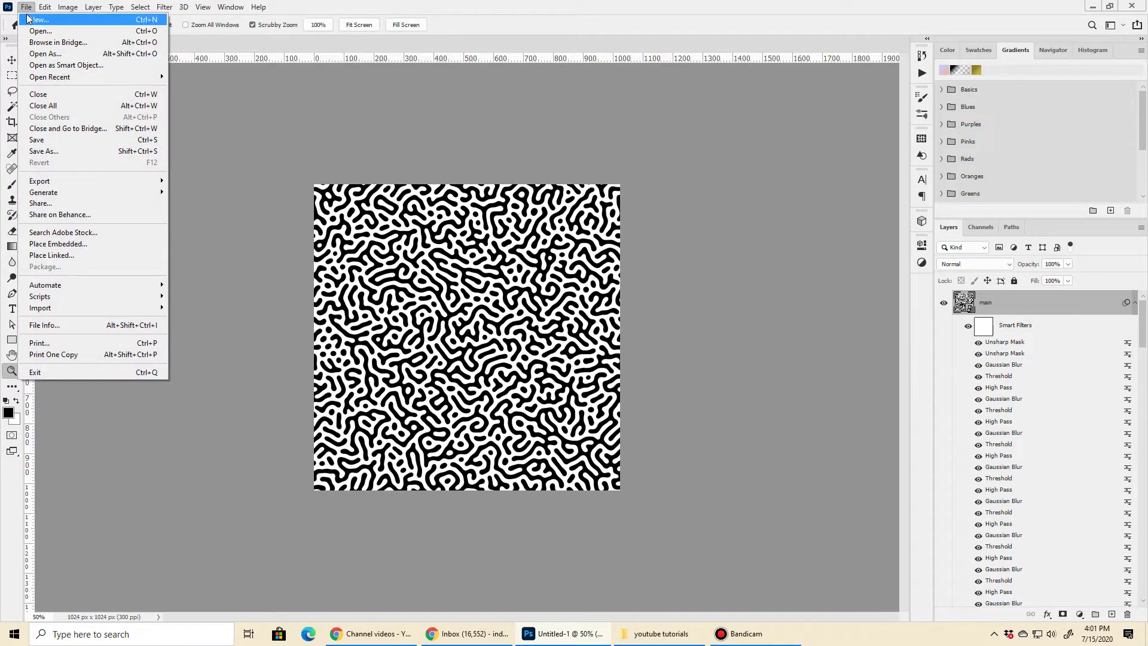
left_click(34, 20)
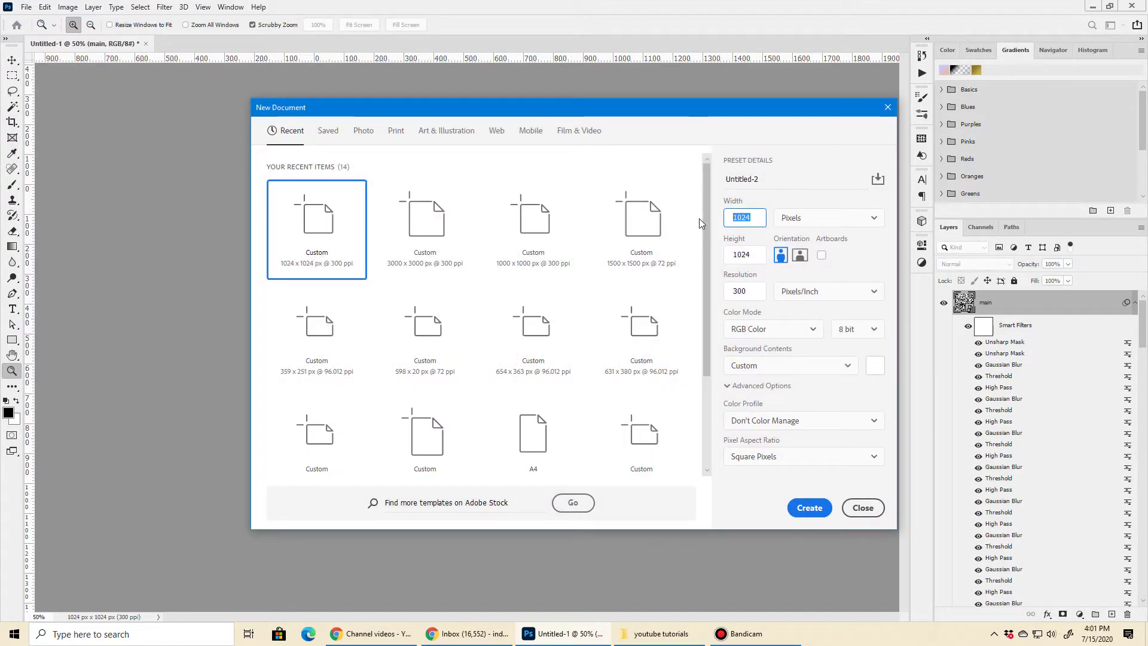
type("3000")
key("Tab")
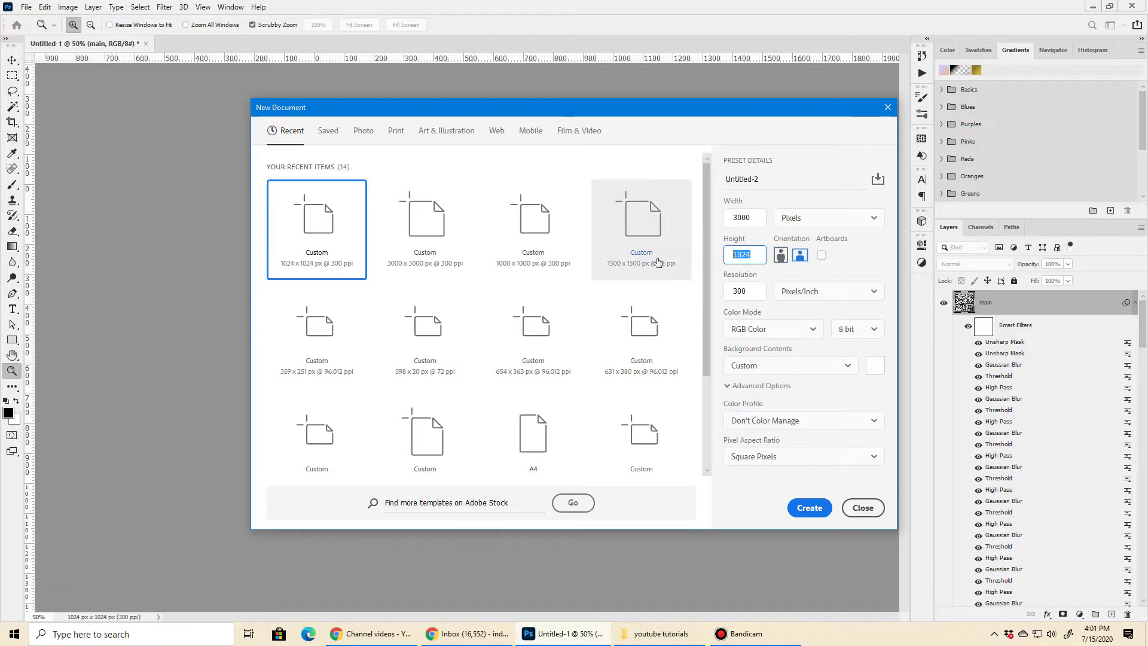
type("3000")
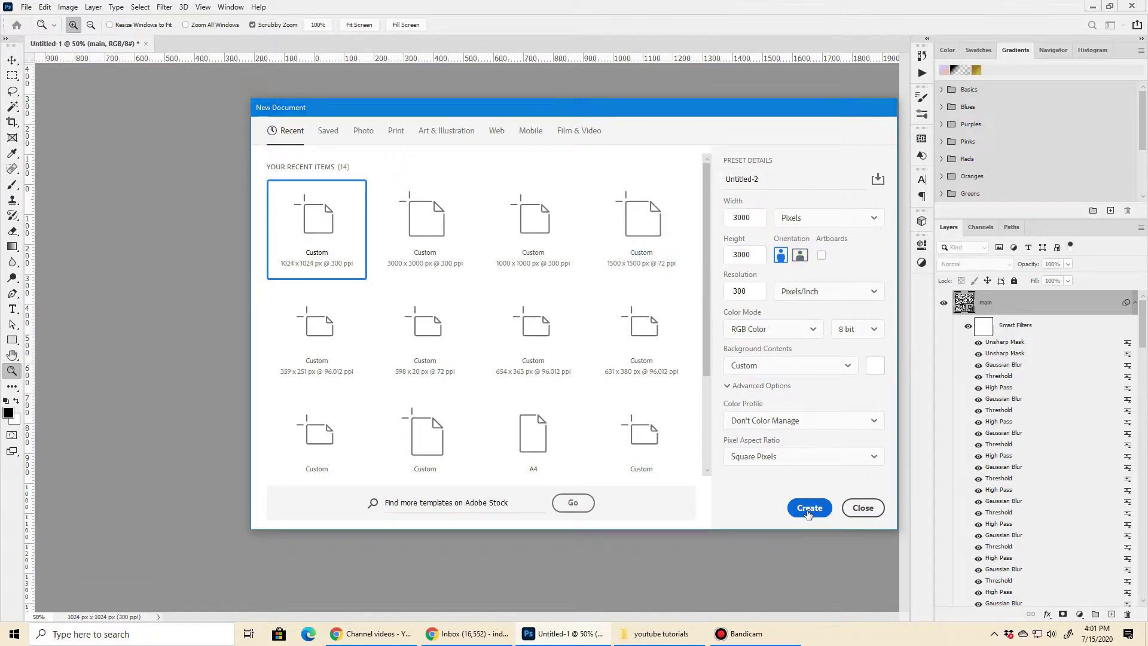
left_click(805, 509)
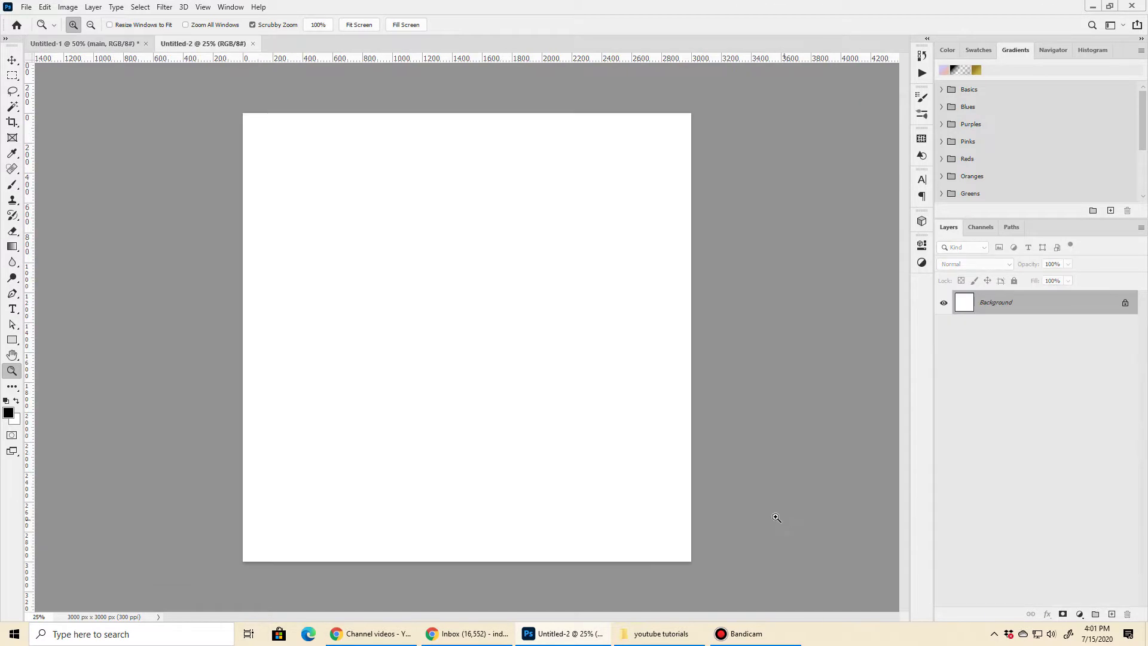
Step: Add a Pattern Fill layer using the new maze pattern, check the seams, and return to Untitled-1
left_click(1079, 614)
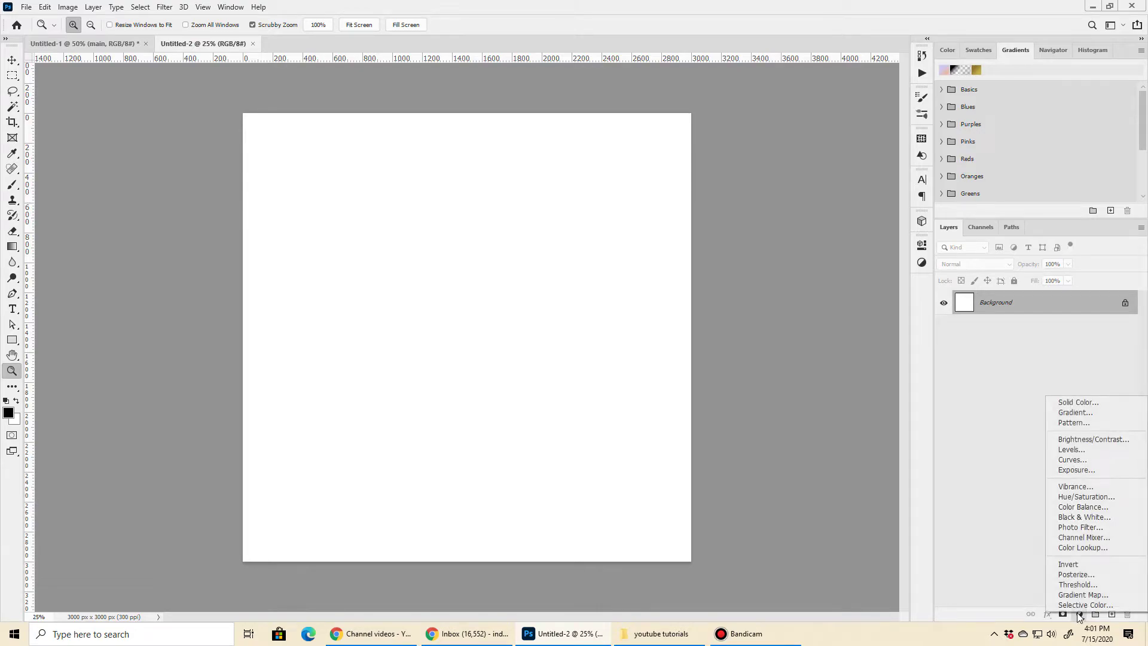
left_click(1071, 425)
left_click(696, 202)
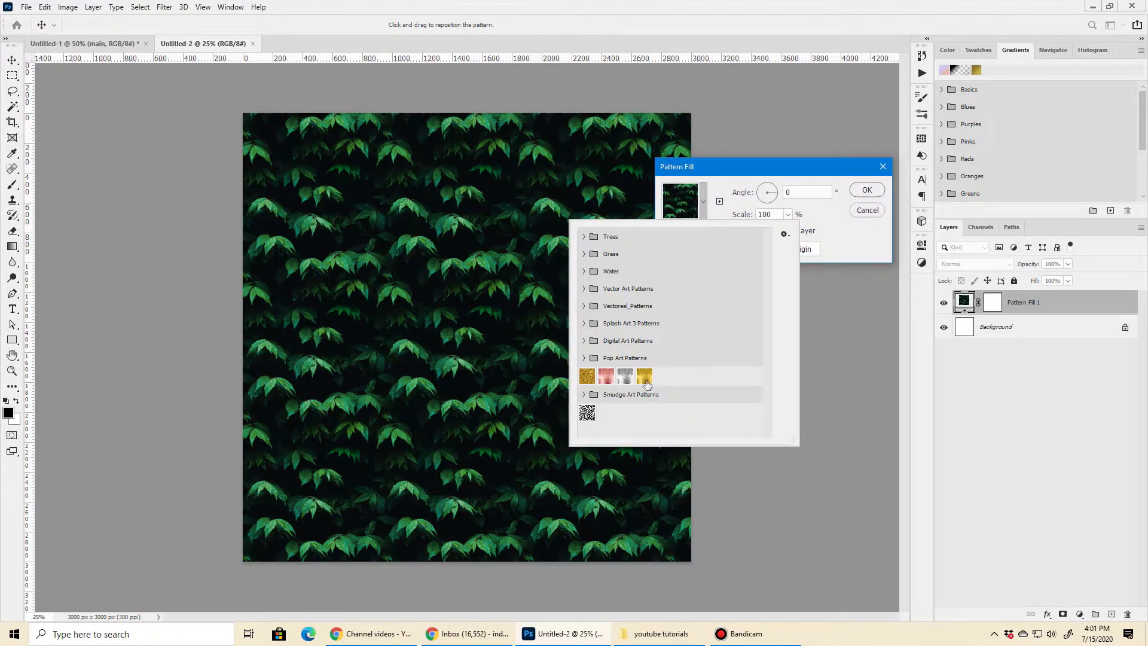
left_click(588, 413)
left_click(861, 195)
left_click(866, 190)
key("z")
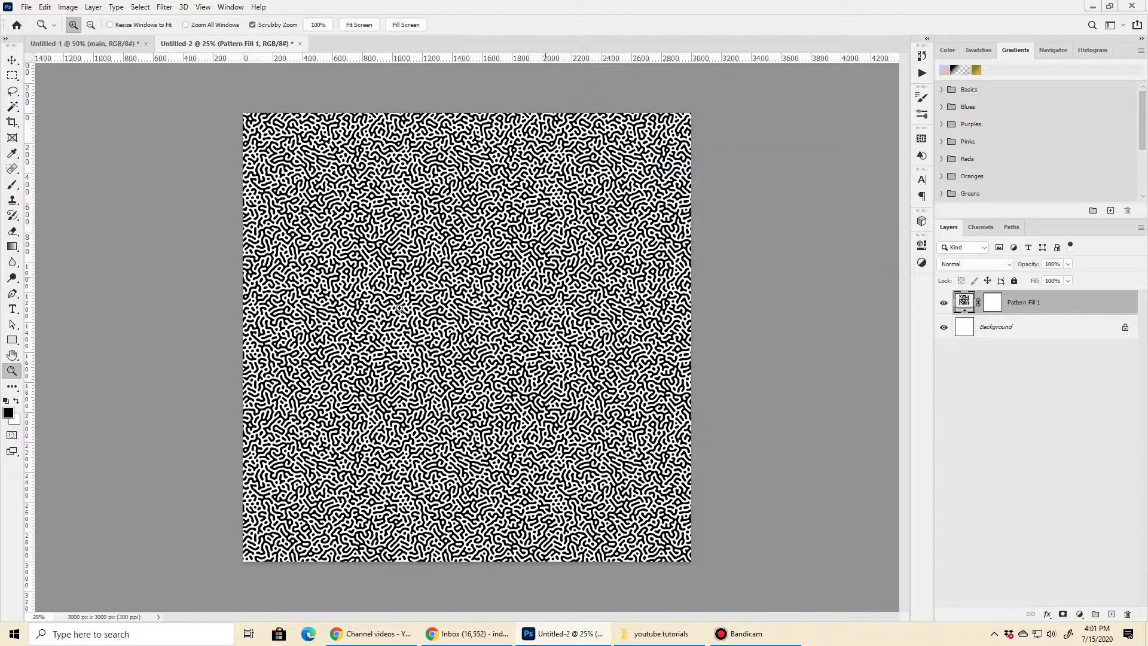
left_click(440, 160)
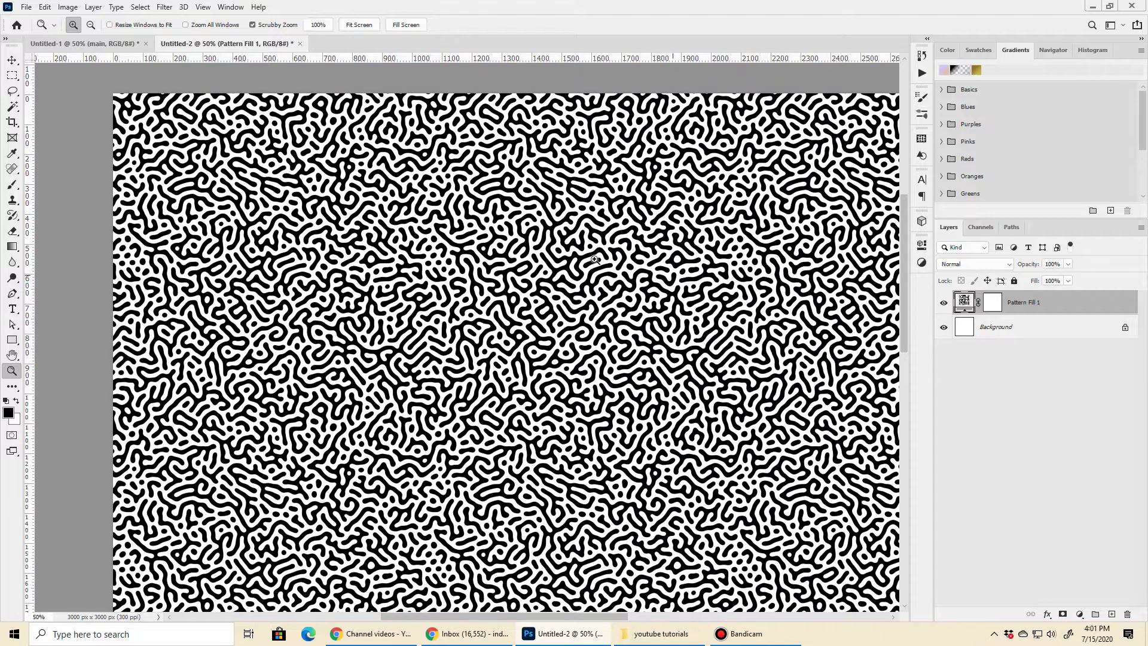
left_click(70, 45)
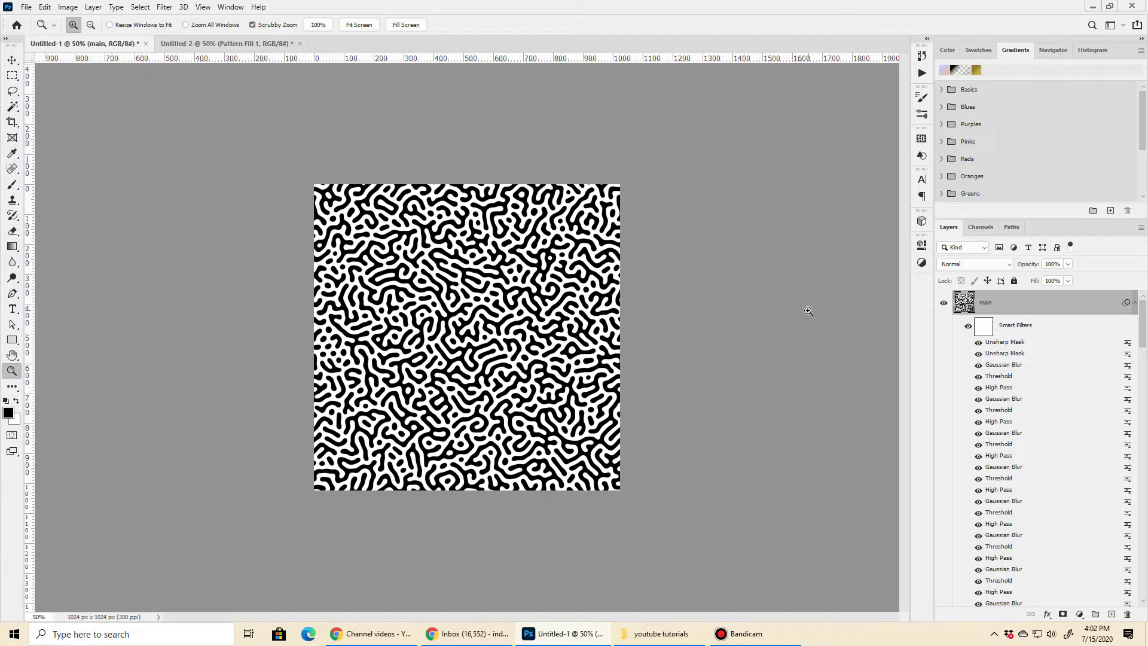
right_click(1031, 299)
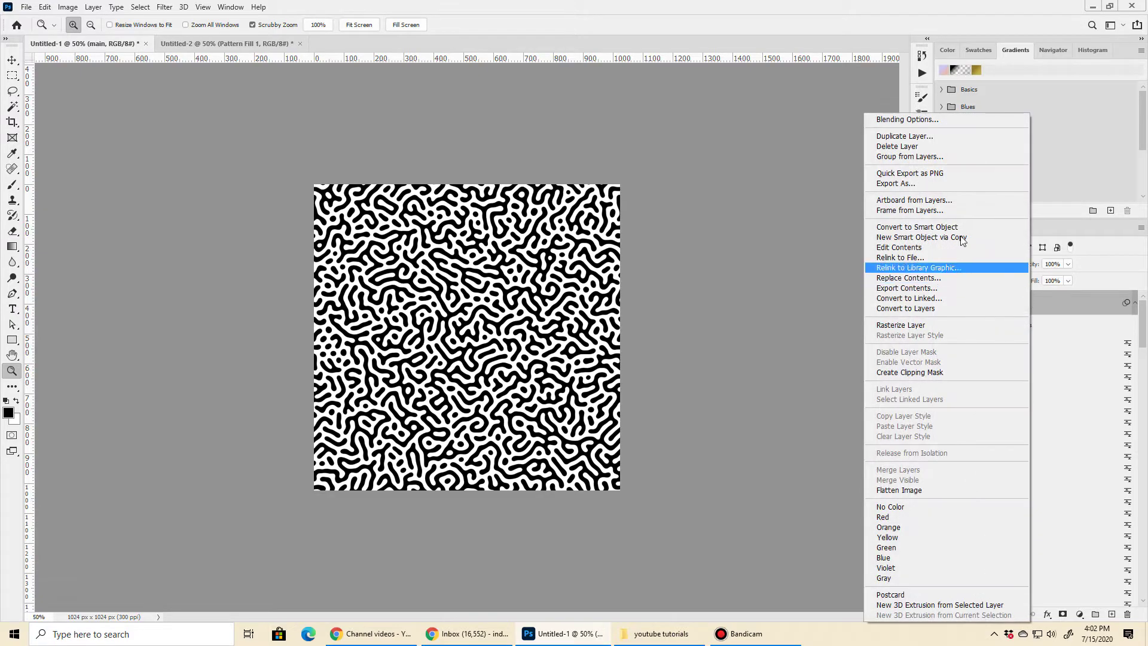
left_click(892, 122)
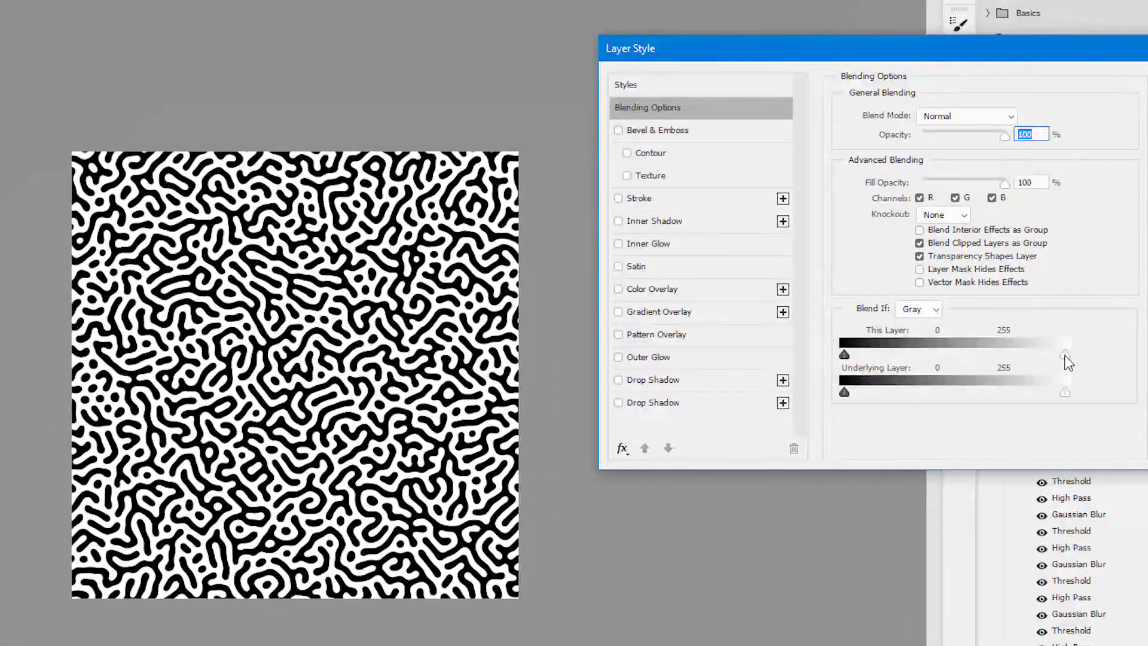
left_click_drag(995, 324, 993, 327)
left_click_drag(1063, 362, 947, 361)
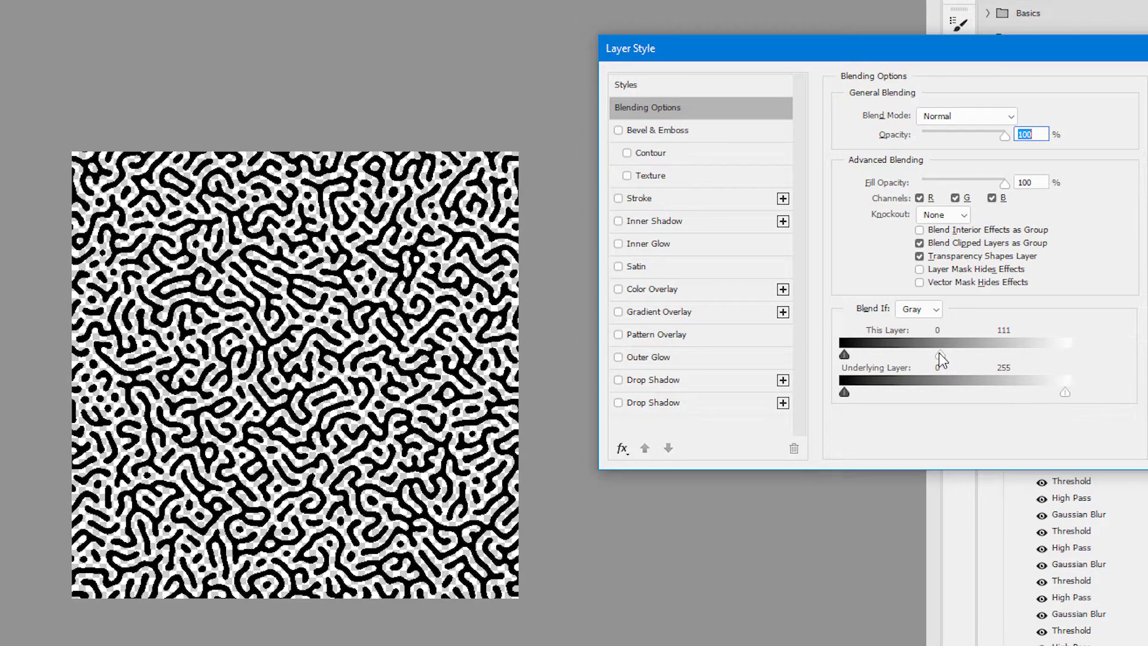
left_click_drag(941, 357, 1122, 353)
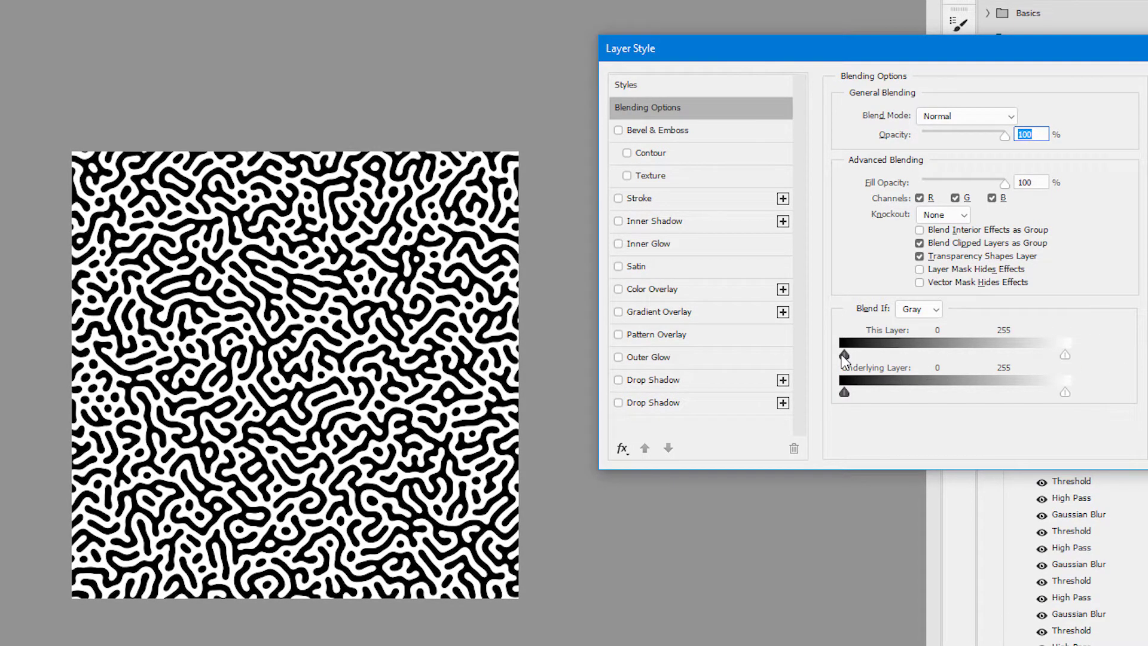
left_click_drag(845, 357, 905, 356)
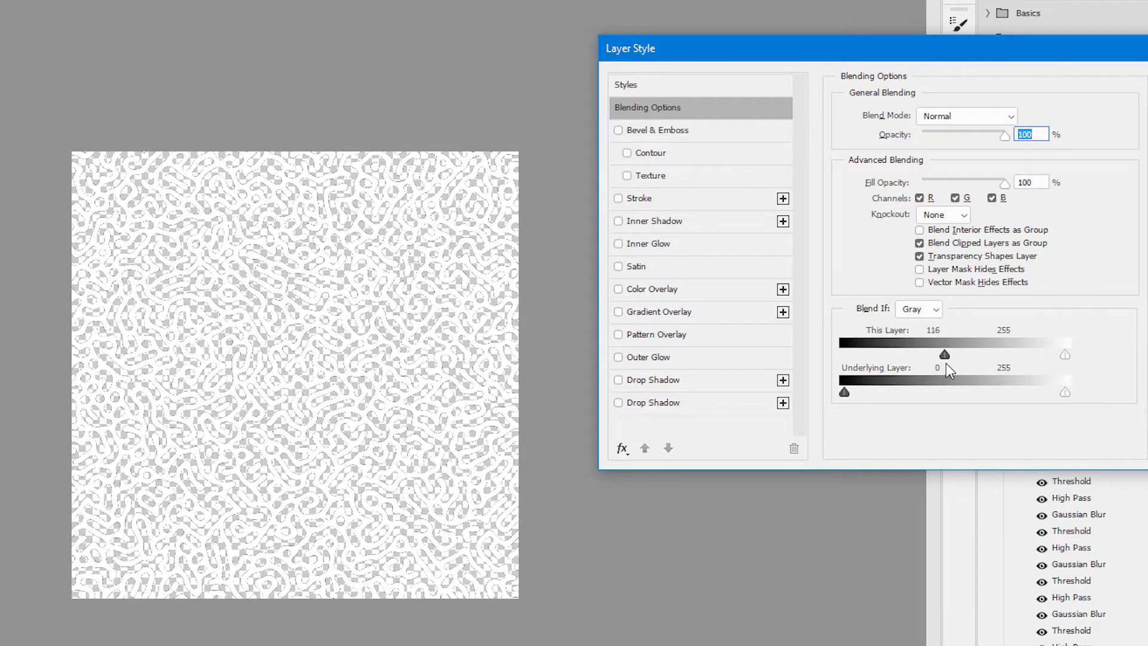
left_click_drag(980, 359, 812, 371)
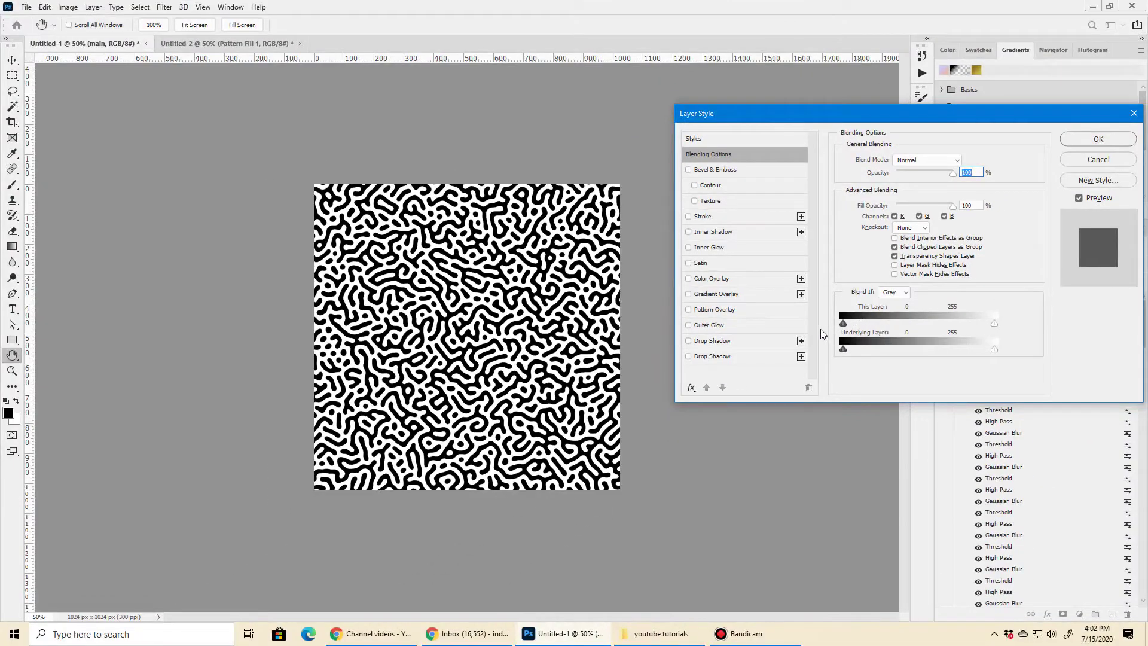
left_click(1071, 163)
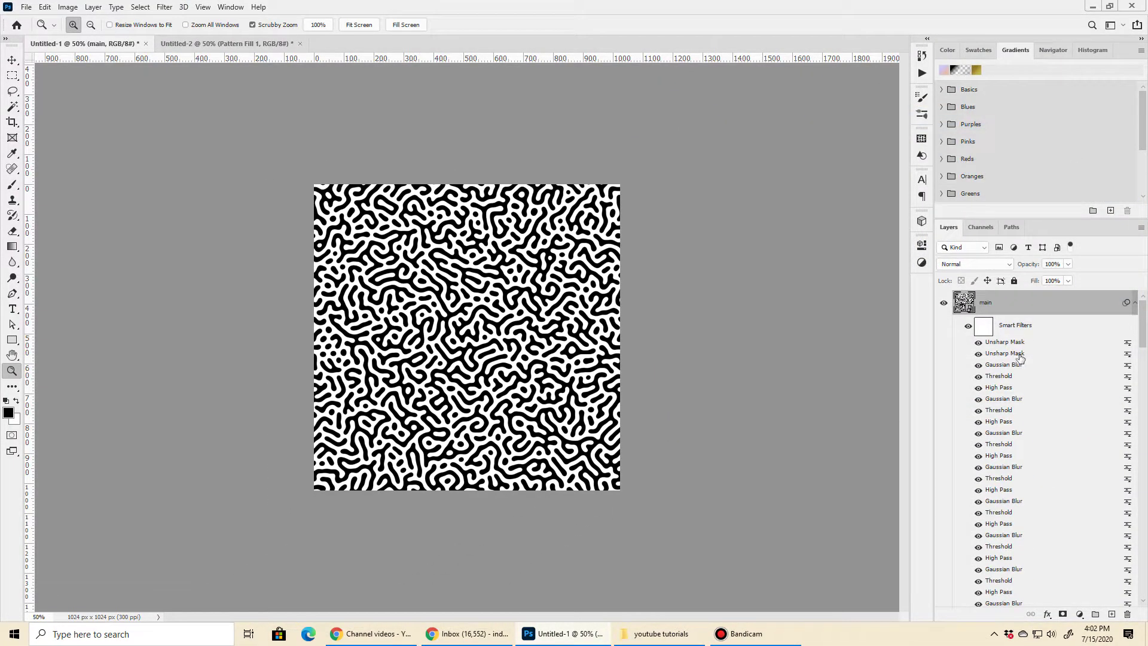
Step: Add a Gradient Map adjustment layer and set its dark stop to navy 12266e
left_click(1080, 614)
left_click(1083, 598)
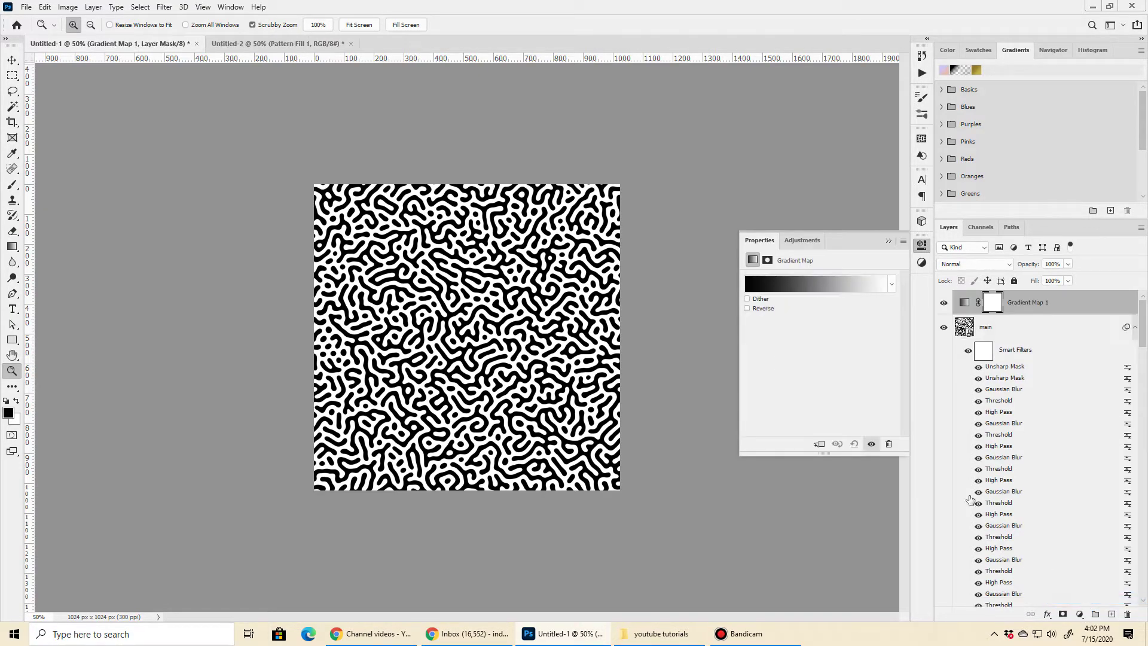
left_click(818, 288)
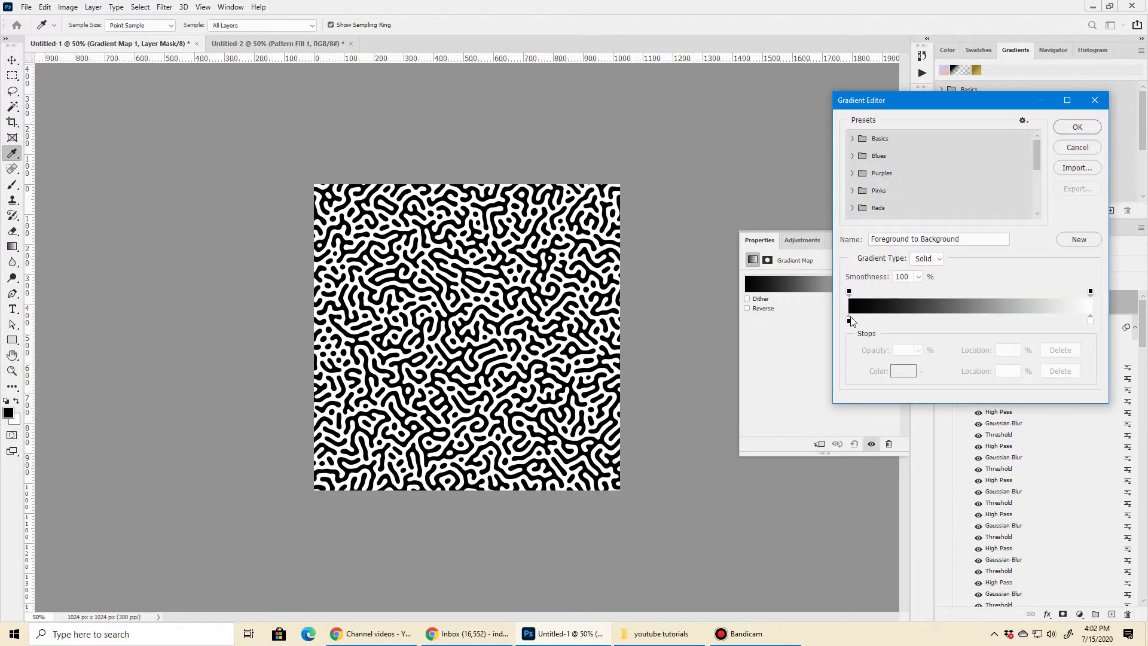
left_click(905, 371)
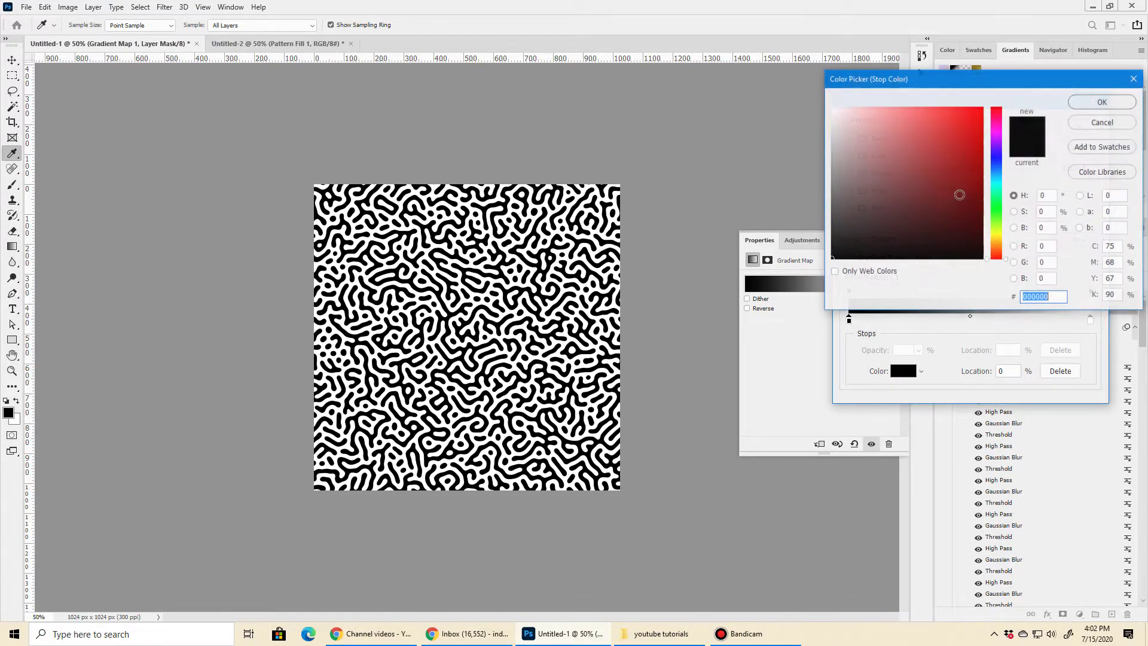
left_click(997, 164)
left_click(959, 193)
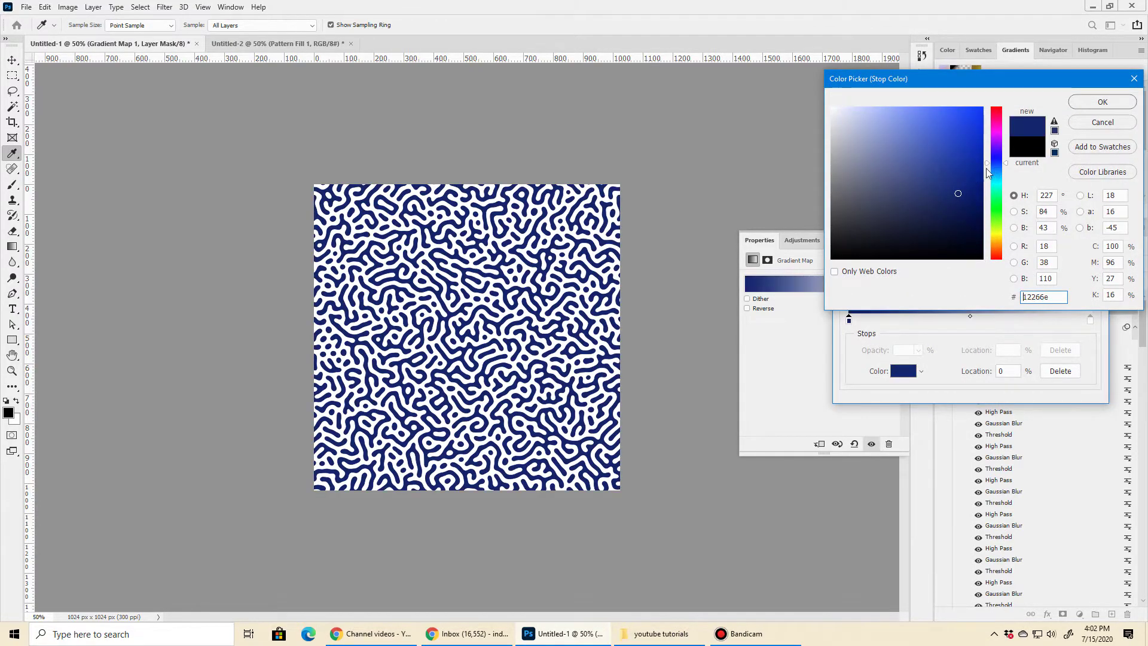
left_click(1102, 102)
Step: Set the gradient's light stop to pale yellow and confirm the navy-to-yellow gradient
left_click(1091, 319)
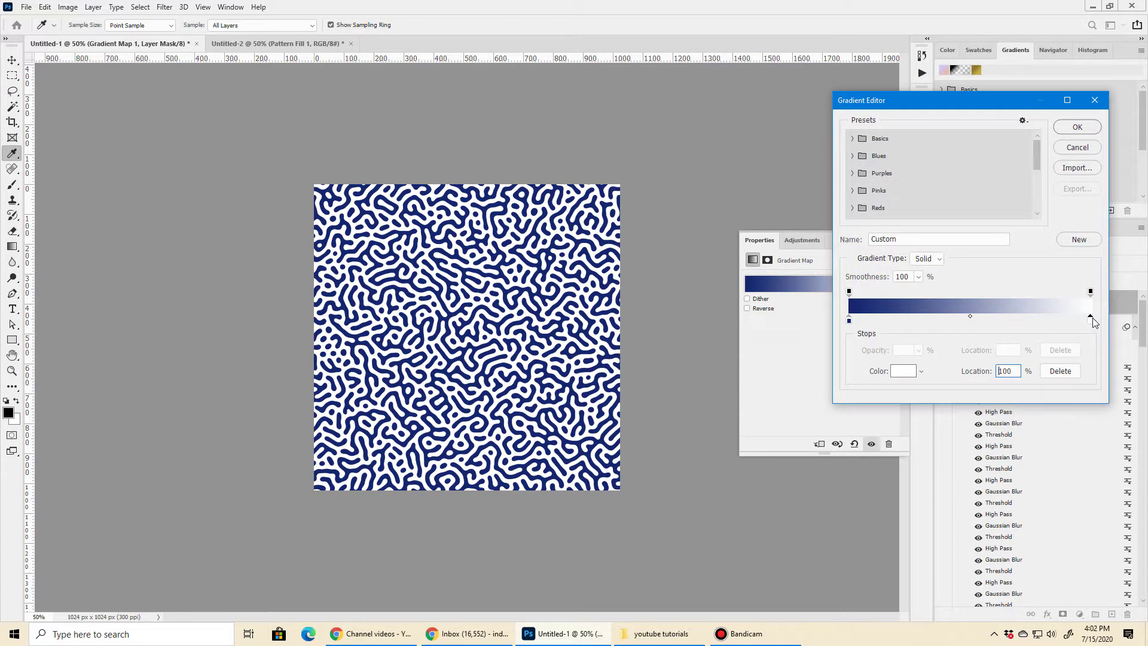
double_click(1093, 318)
left_click(998, 236)
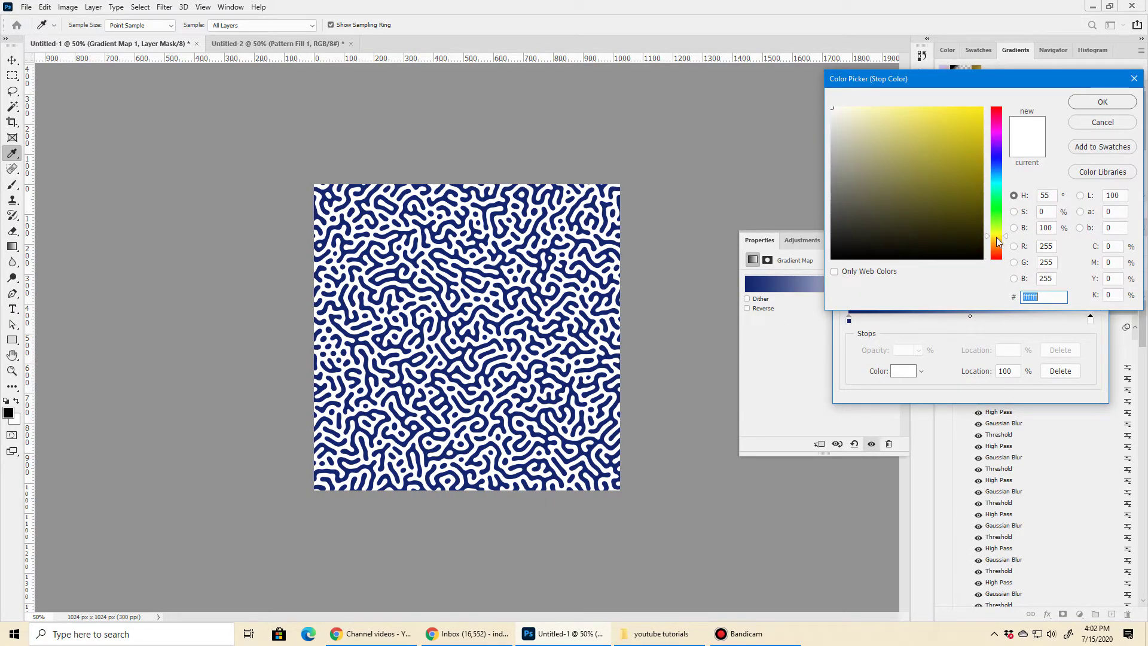
left_click_drag(948, 115, 906, 94)
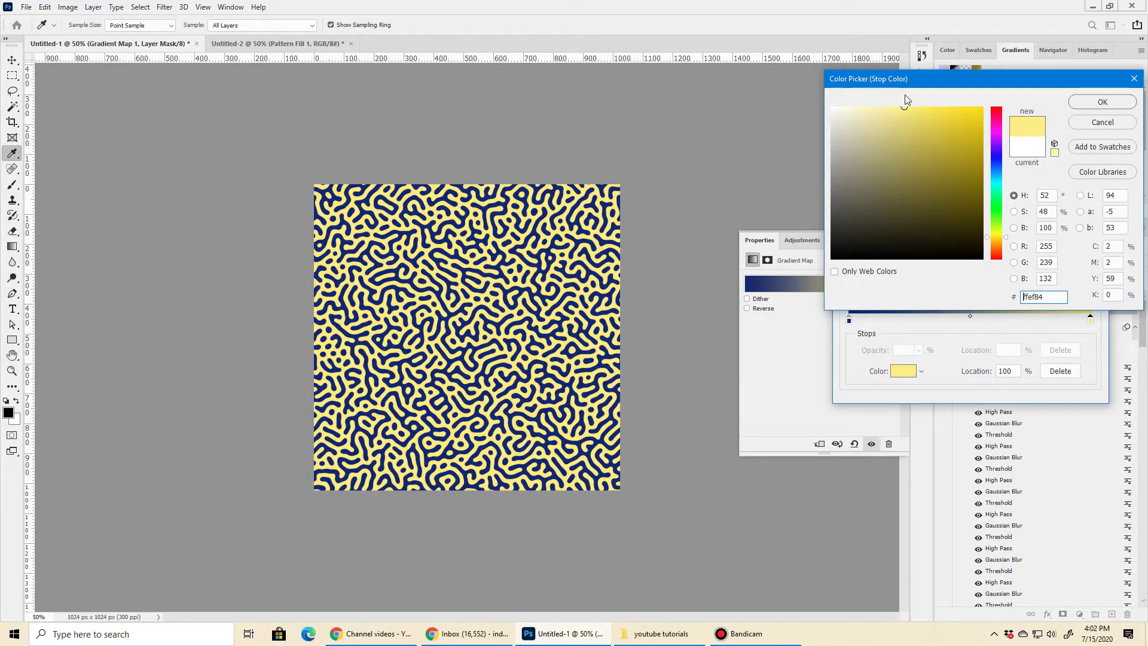
left_click(1102, 102)
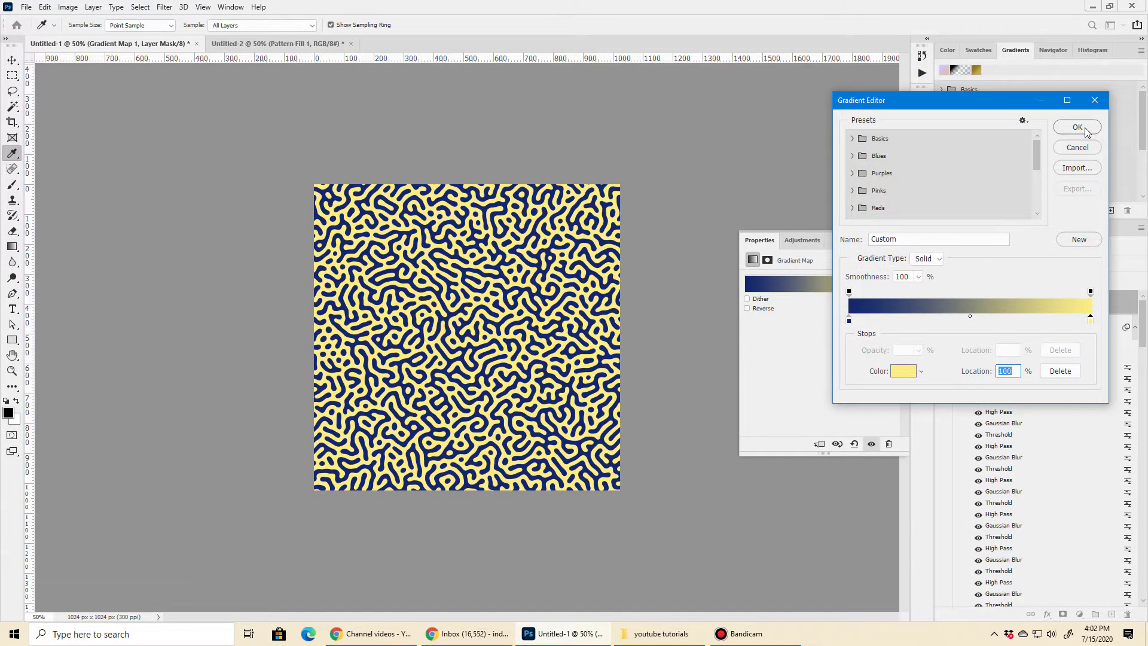
left_click(1078, 128)
left_click(887, 240)
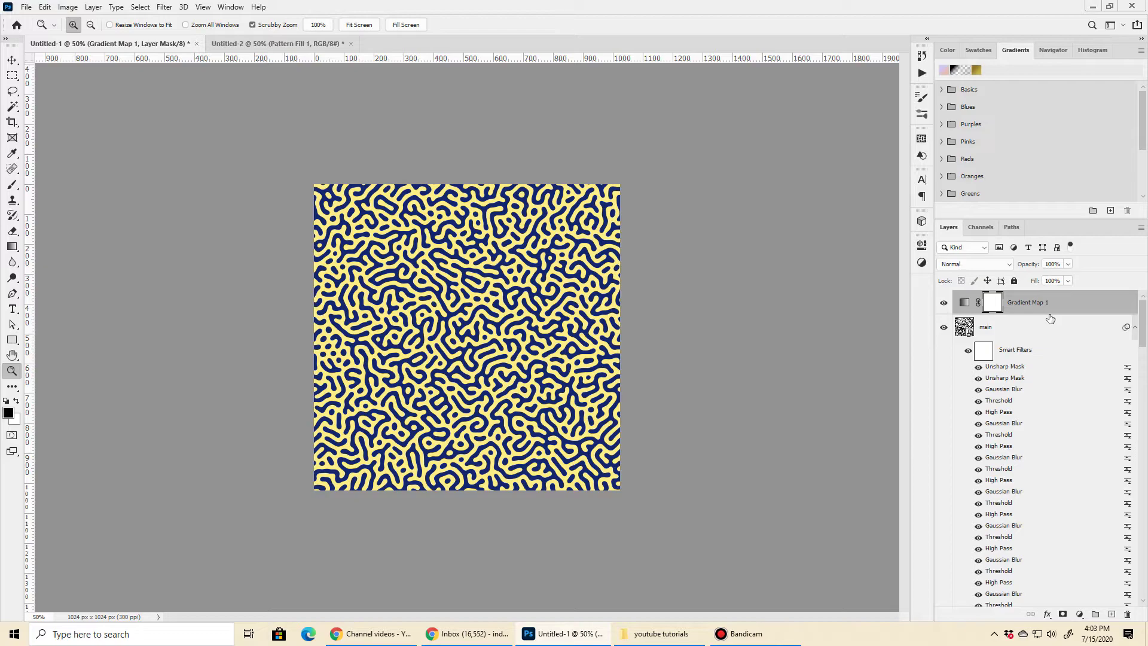
Step: Apply a Ripple smart filter (Amount 999, Size Large) to the main layer and move it to the stack's bottom
key("Delete")
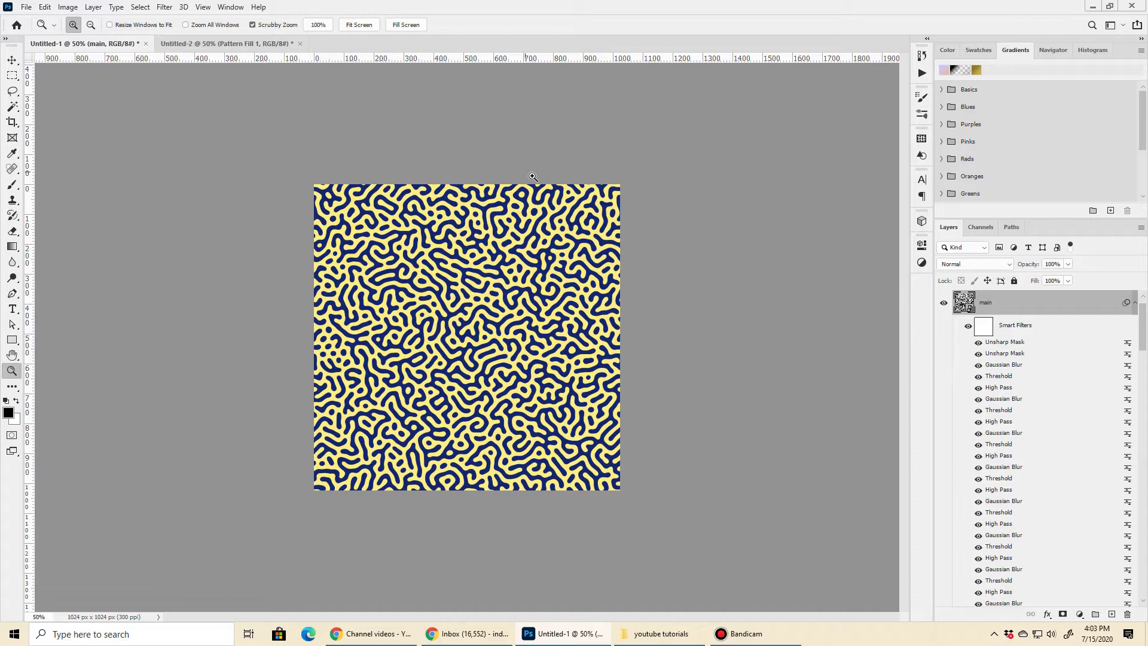
left_click(164, 7)
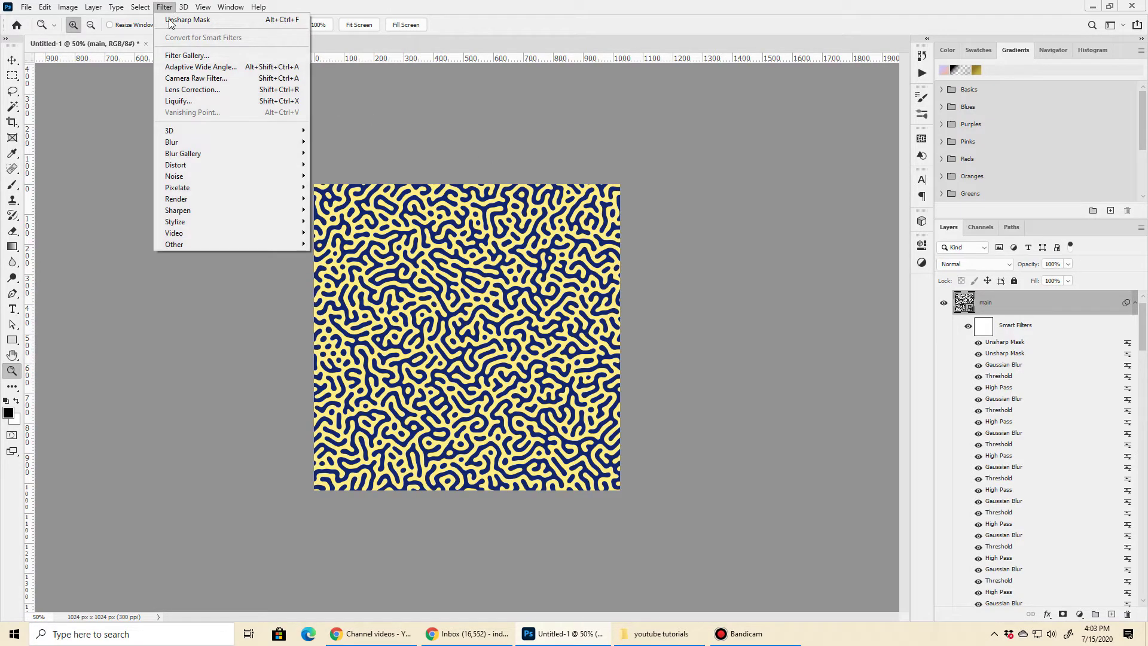
mouse_move(176, 166)
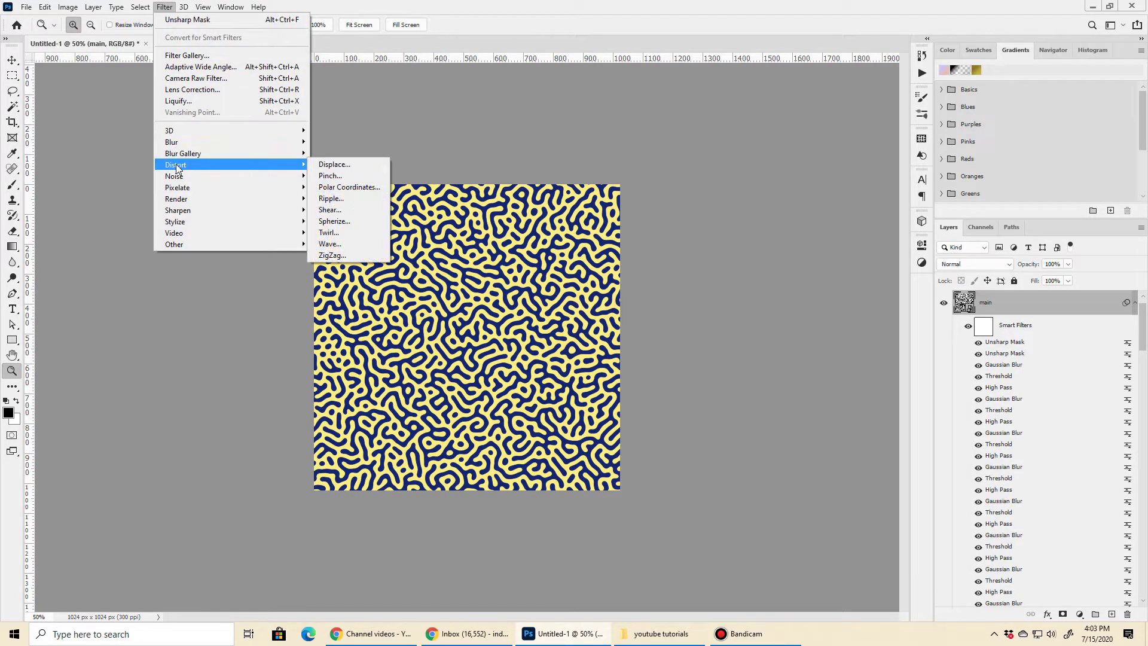
left_click(342, 204)
left_click(950, 344)
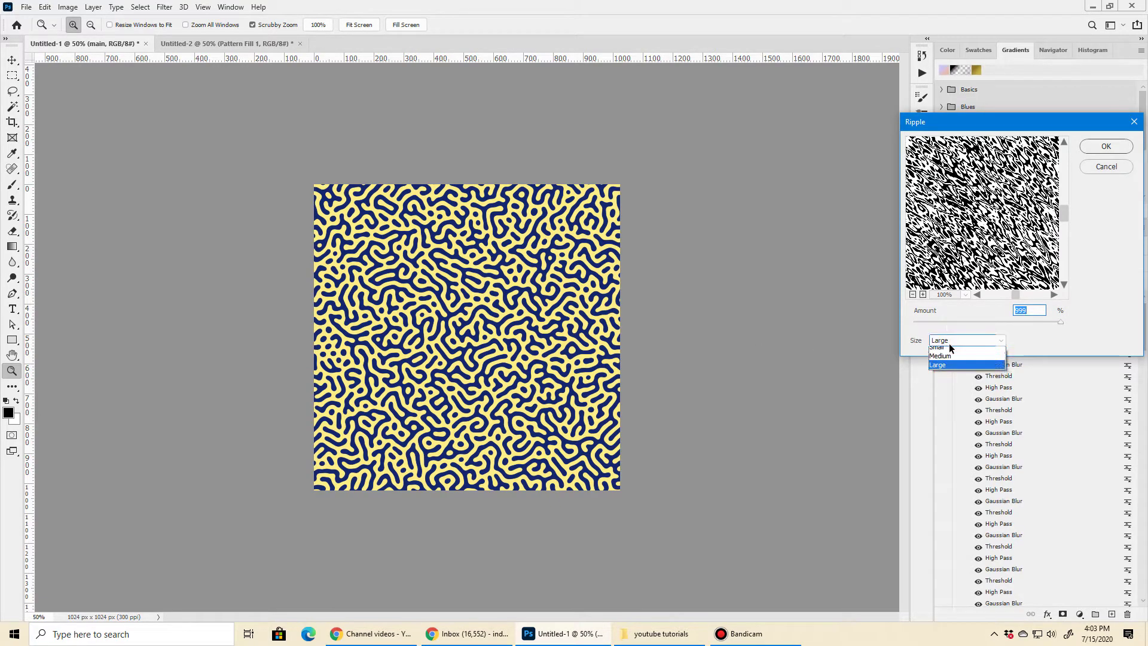
left_click(939, 367)
left_click(1062, 324)
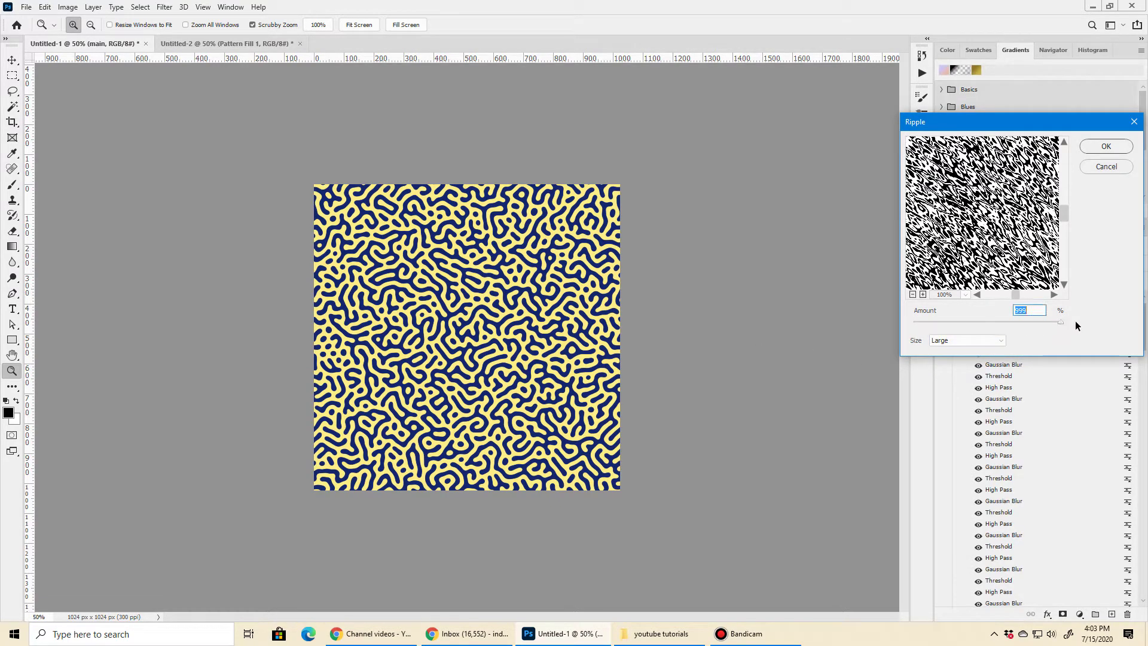
left_click(1106, 147)
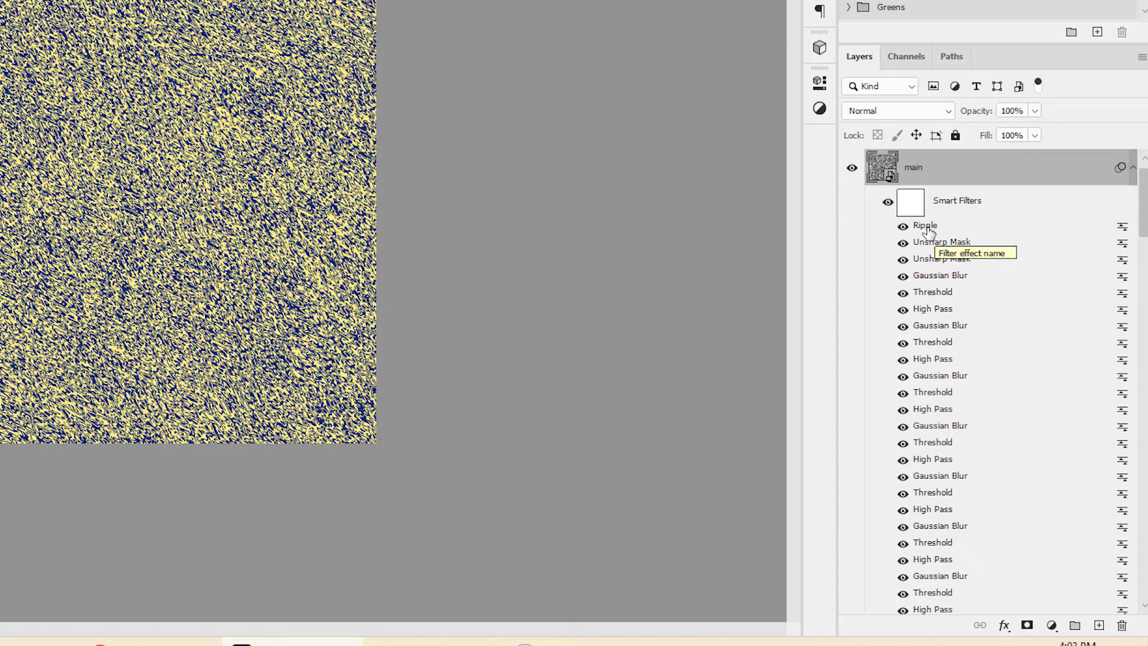
left_click_drag(927, 230, 924, 542)
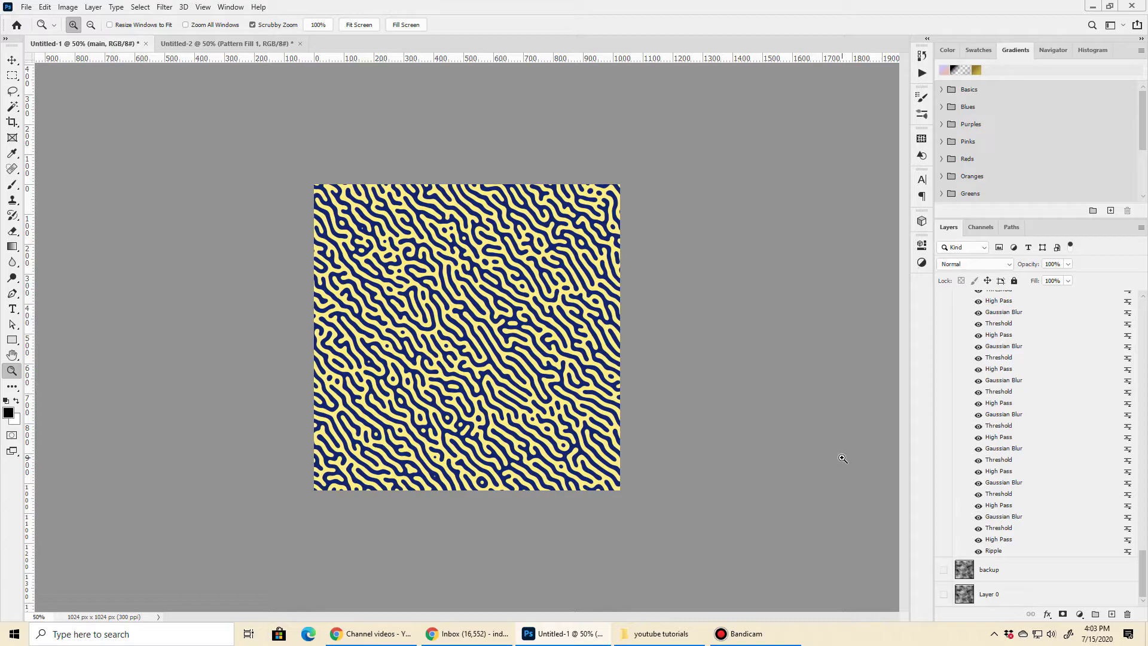
Step: Hide Ripple and add a Mosaic smart filter with cell size 50 at the bottom of the stack
left_click(979, 551)
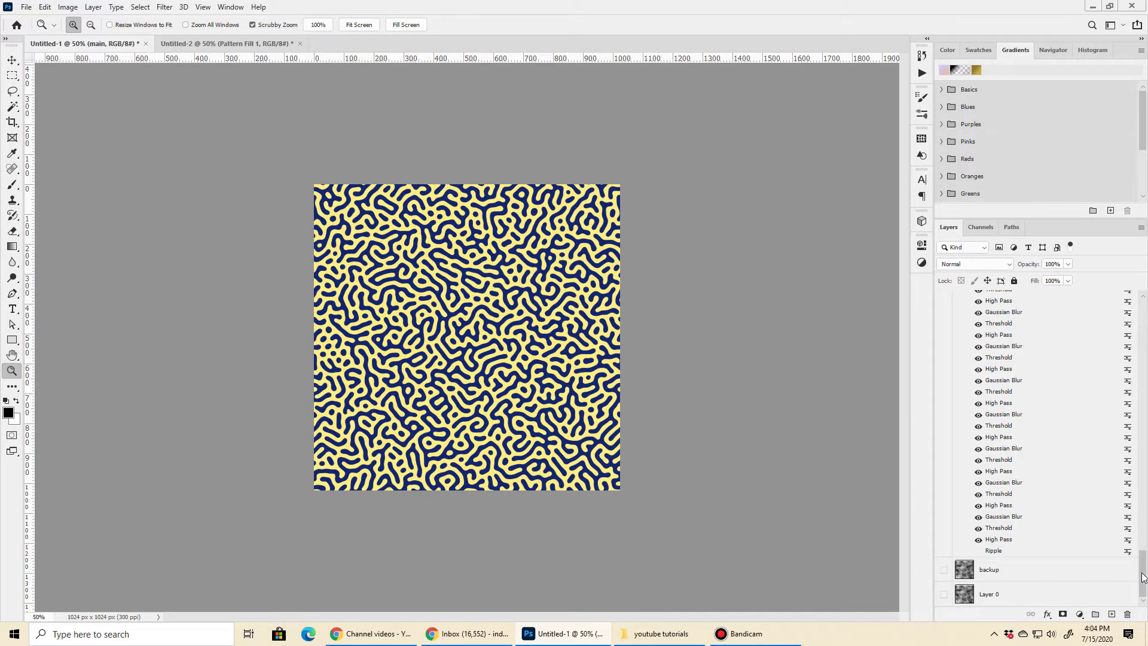
left_click_drag(1142, 577, 1142, 311)
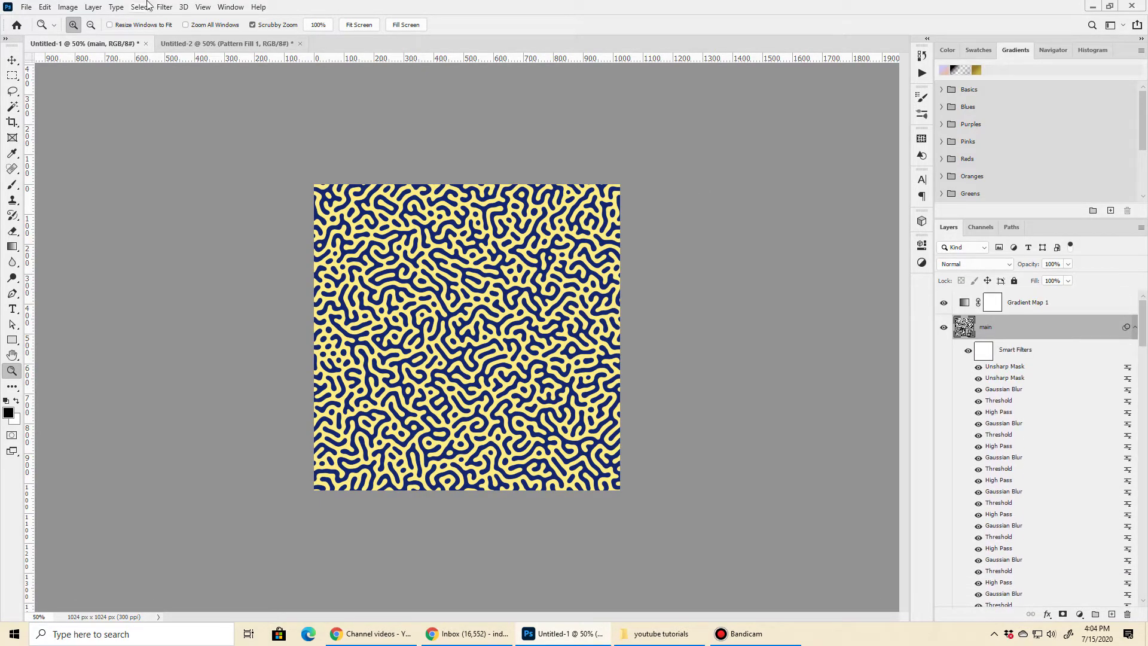
left_click(164, 7)
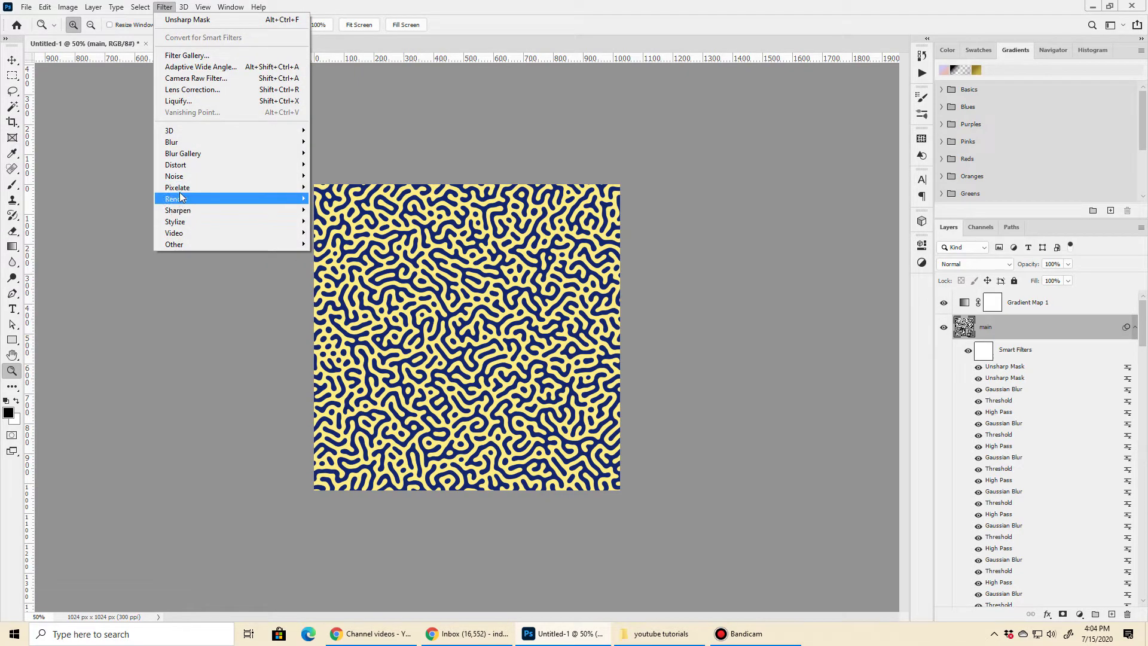
left_click(333, 246)
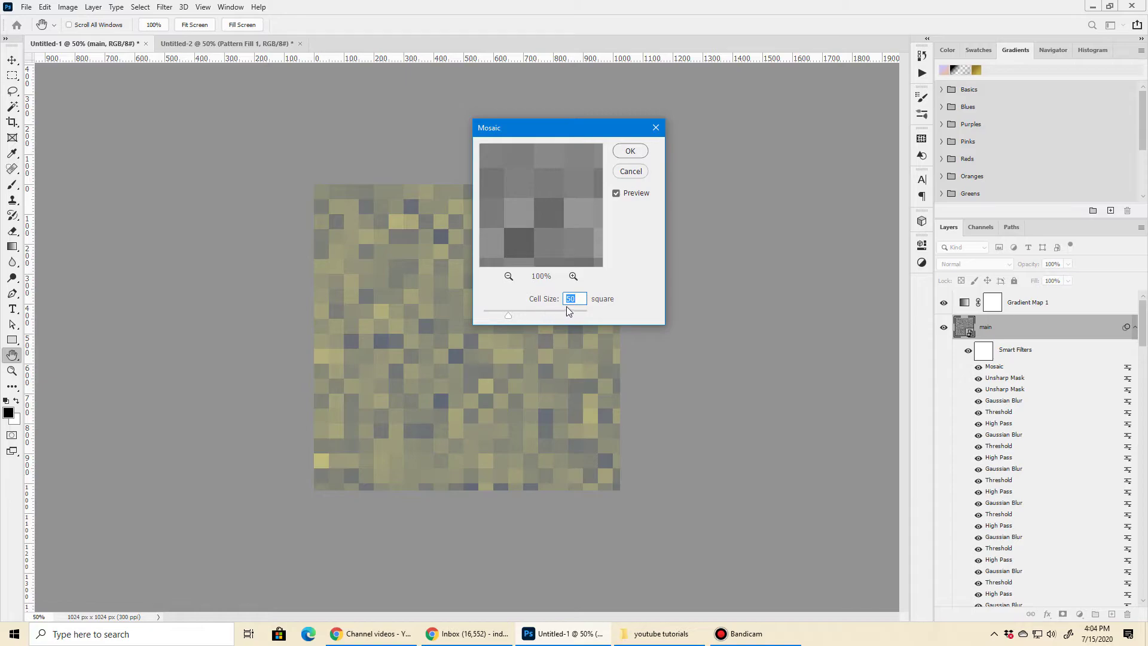
left_click(619, 155)
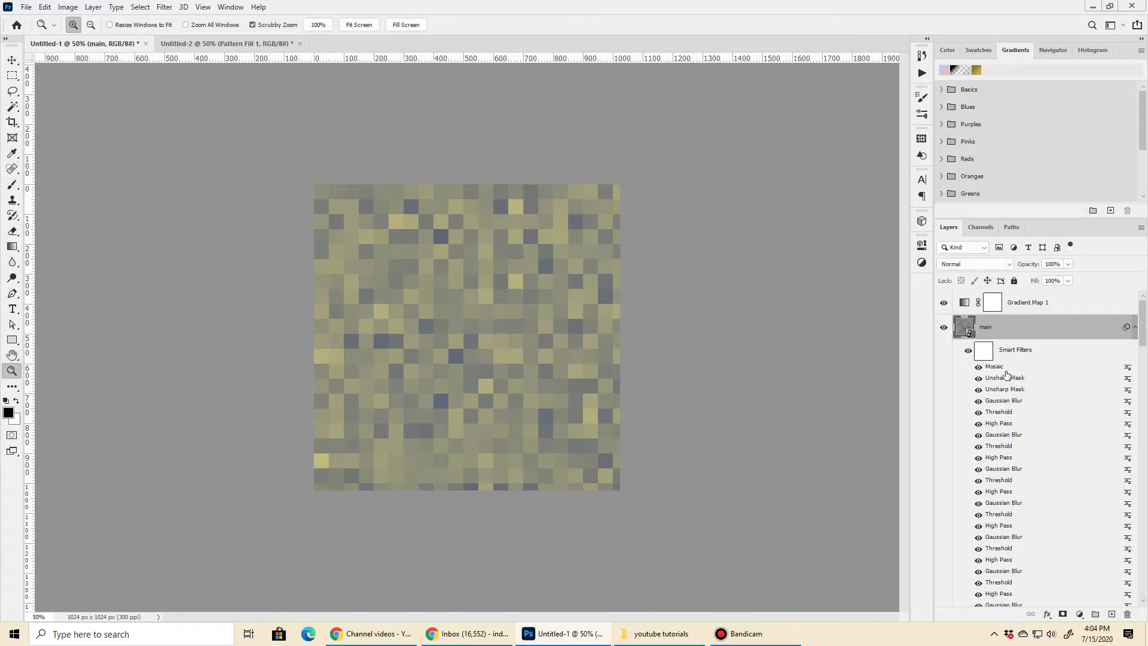
left_click_drag(994, 368, 1003, 546)
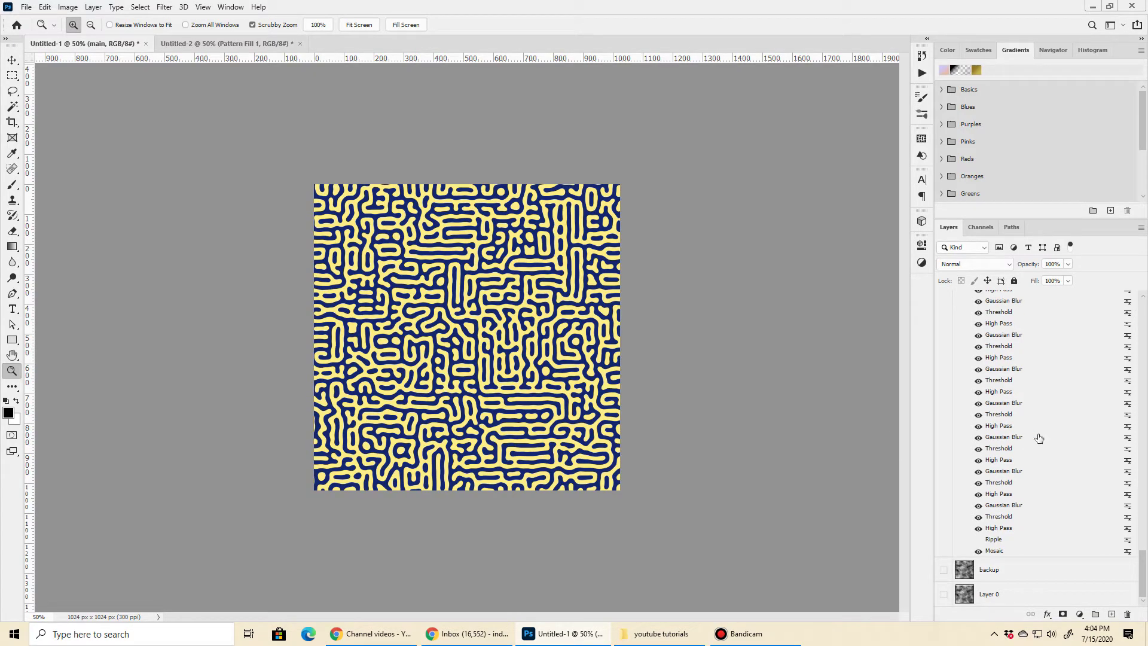
Step: Hide Mosaic and add a Motion Blur smart filter (angle 35, distance 150) just above Mosaic
left_click(978, 551)
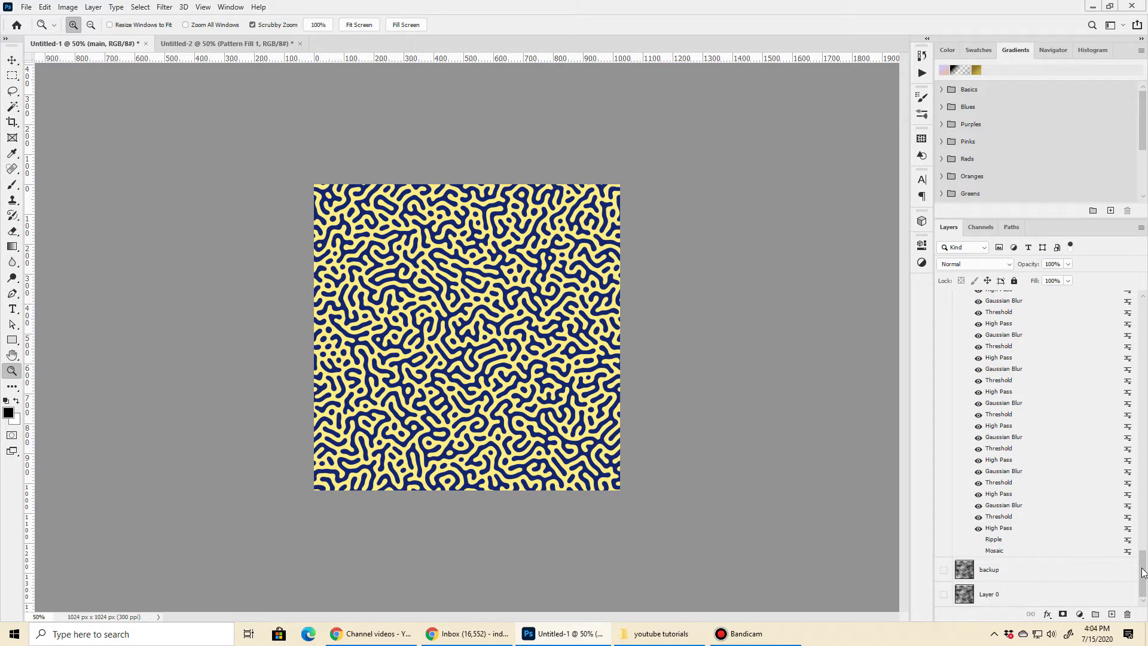
left_click_drag(1141, 570, 1146, 308)
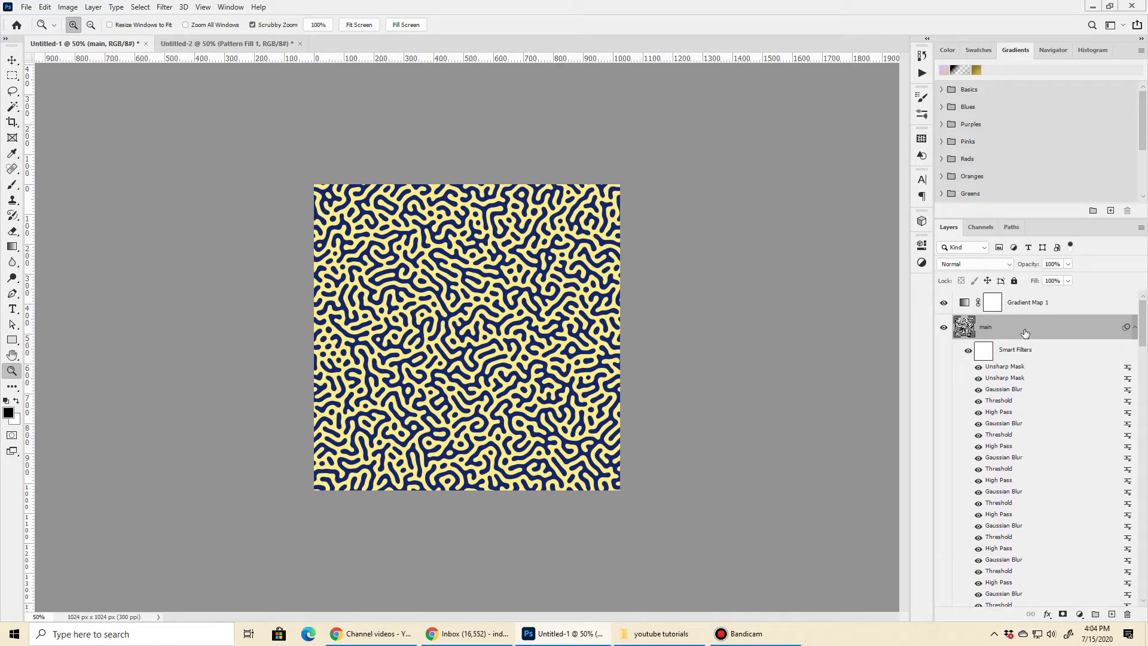
left_click(165, 7)
mouse_move(239, 142)
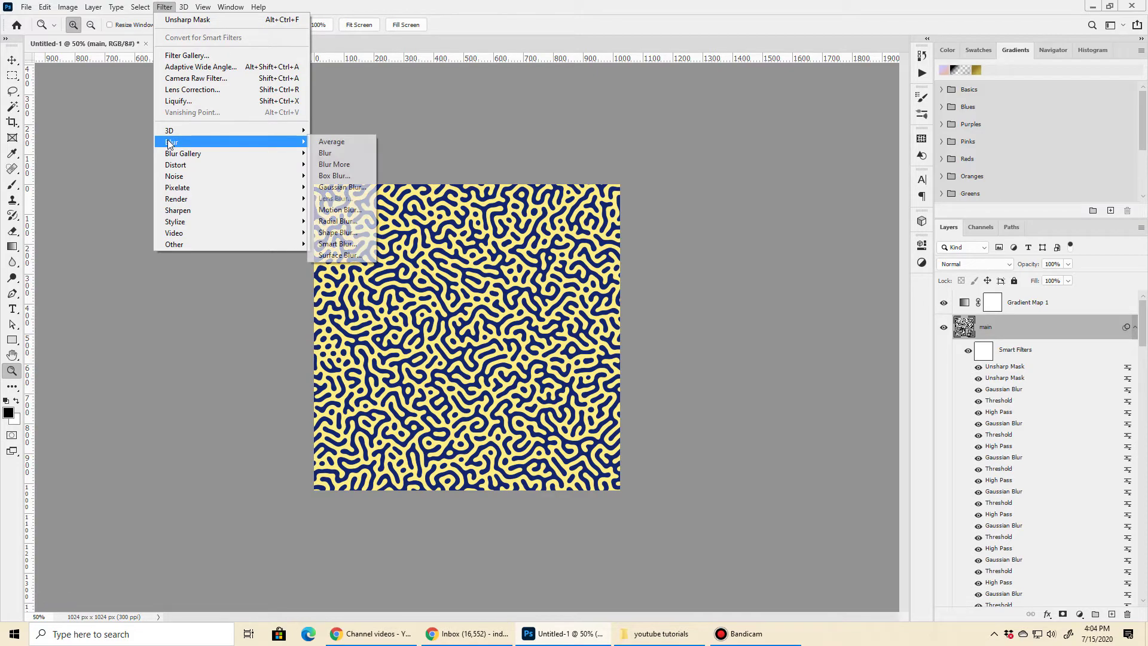
left_click(339, 209)
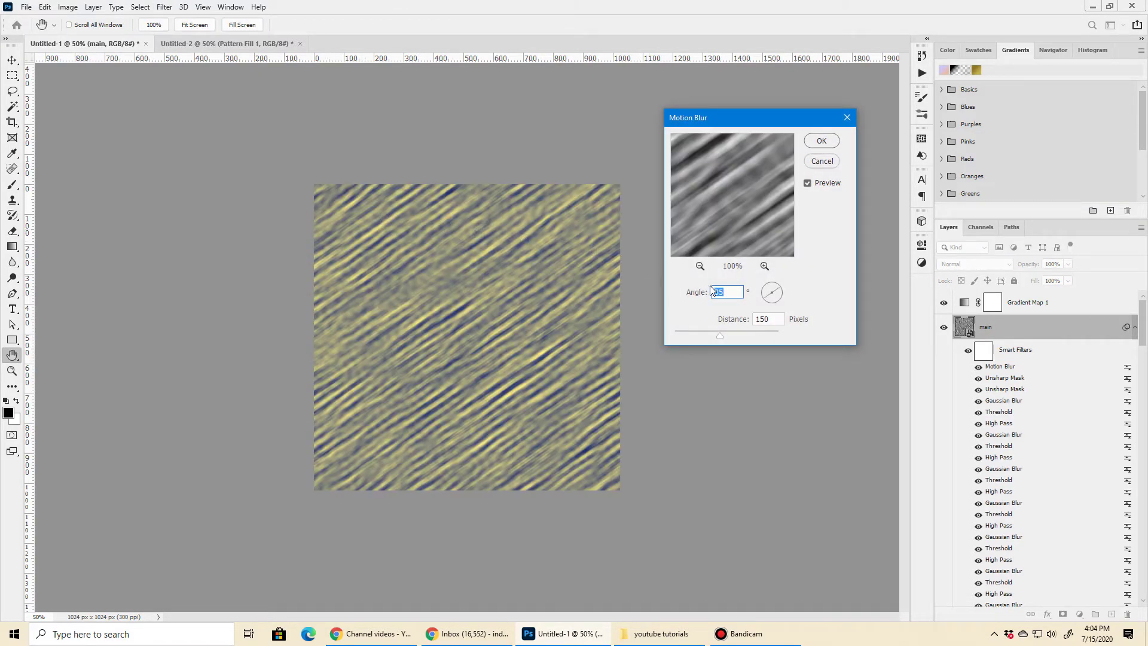
double_click(773, 321)
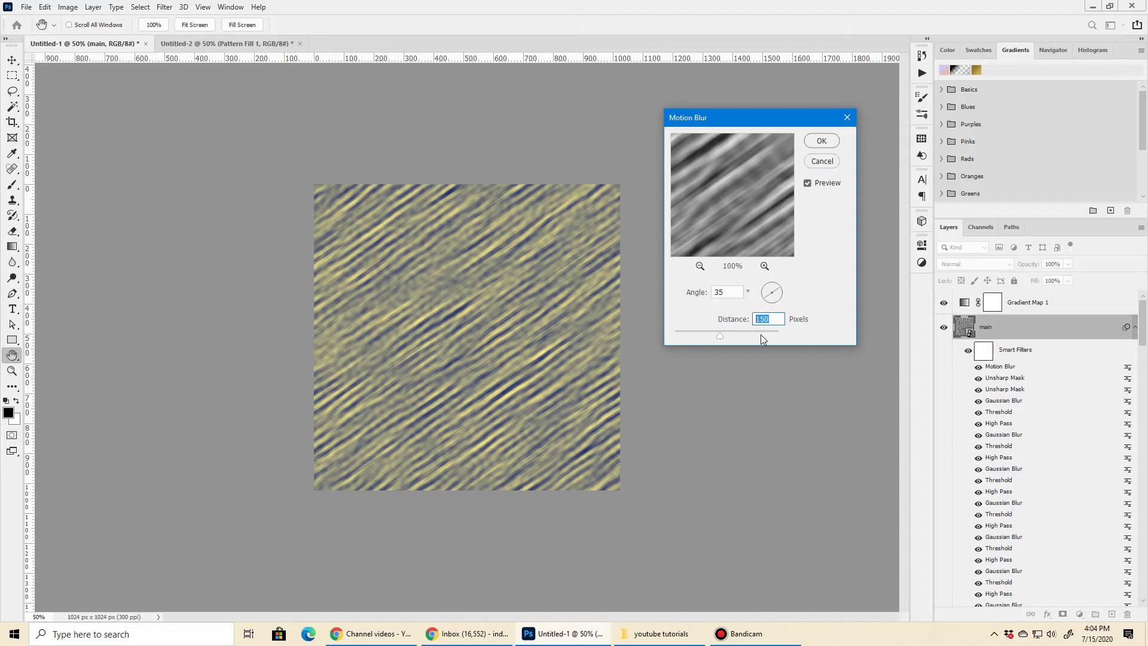
left_click(822, 141)
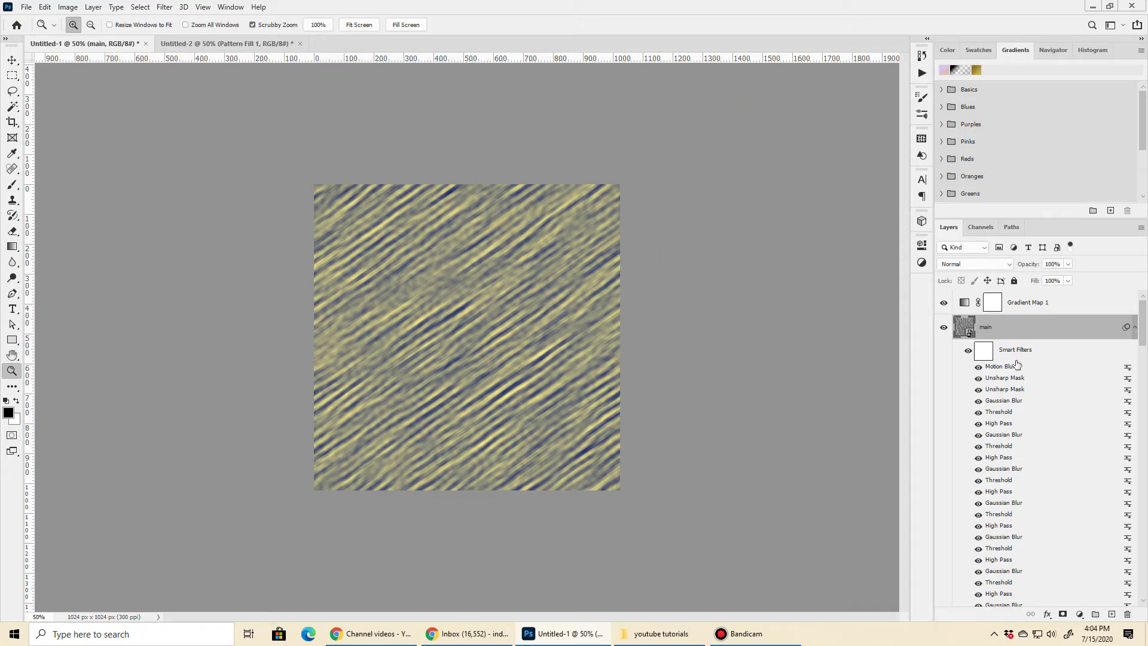
left_click_drag(1015, 366, 1015, 539)
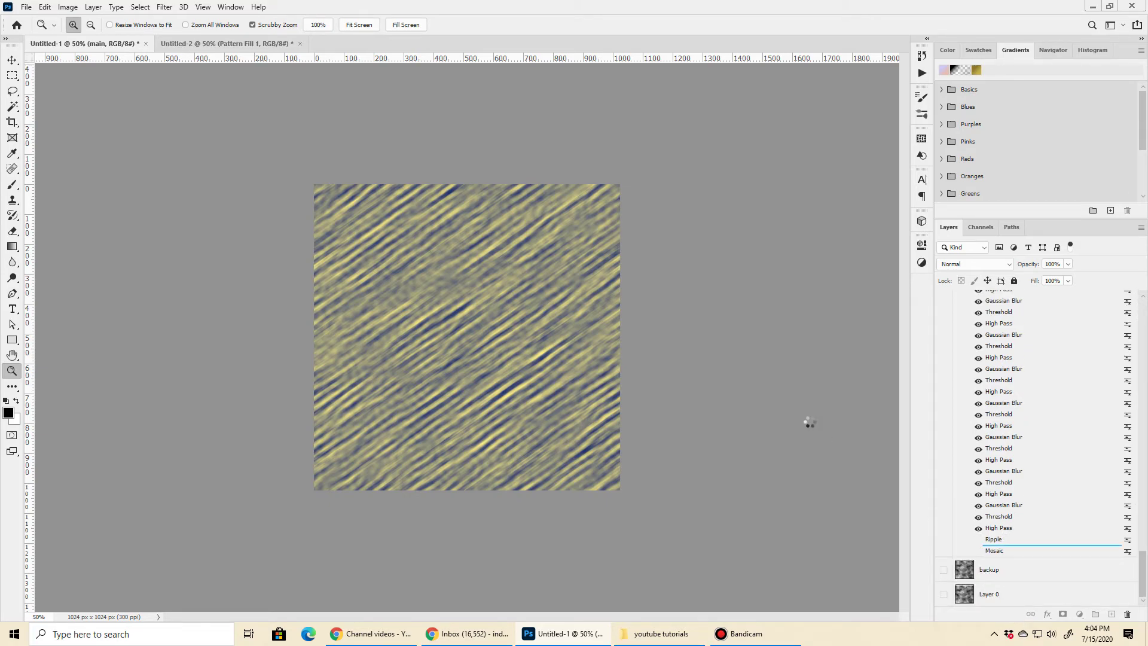